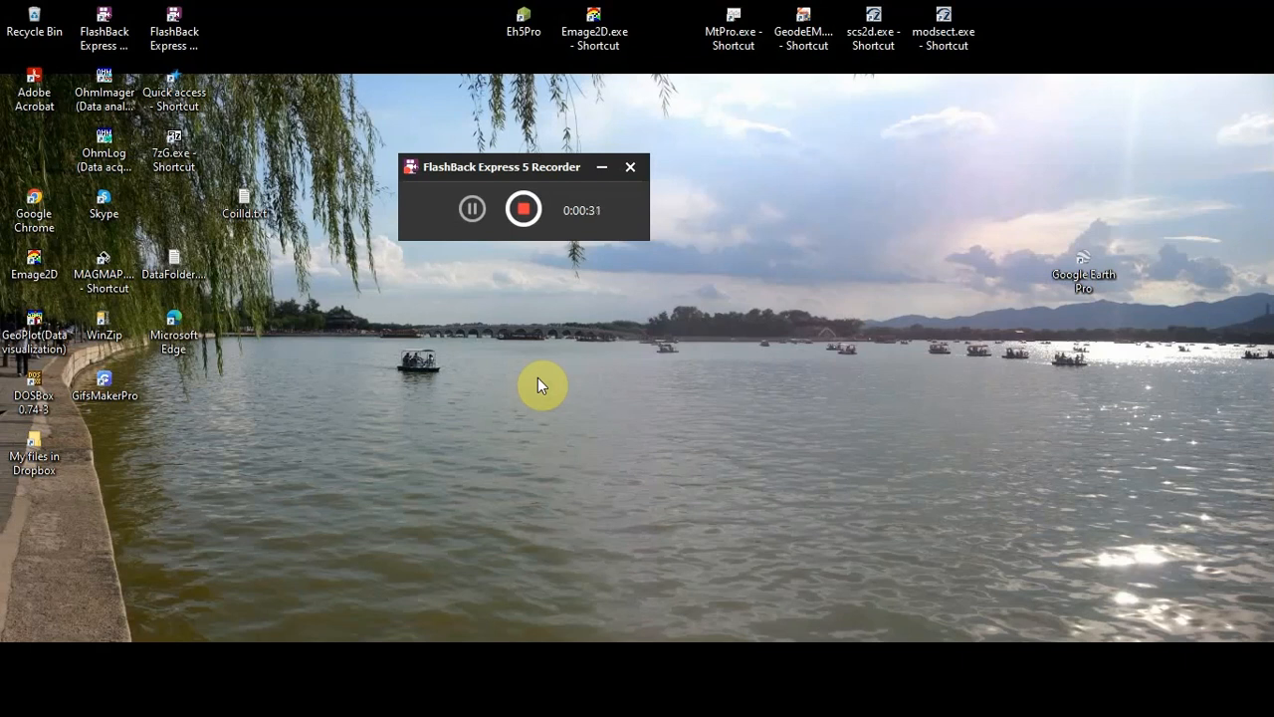
Launch Emage2D in a maximized window and open 2021GrandProfileTest.Eh5 from the Examples folder.
double_click(594, 40)
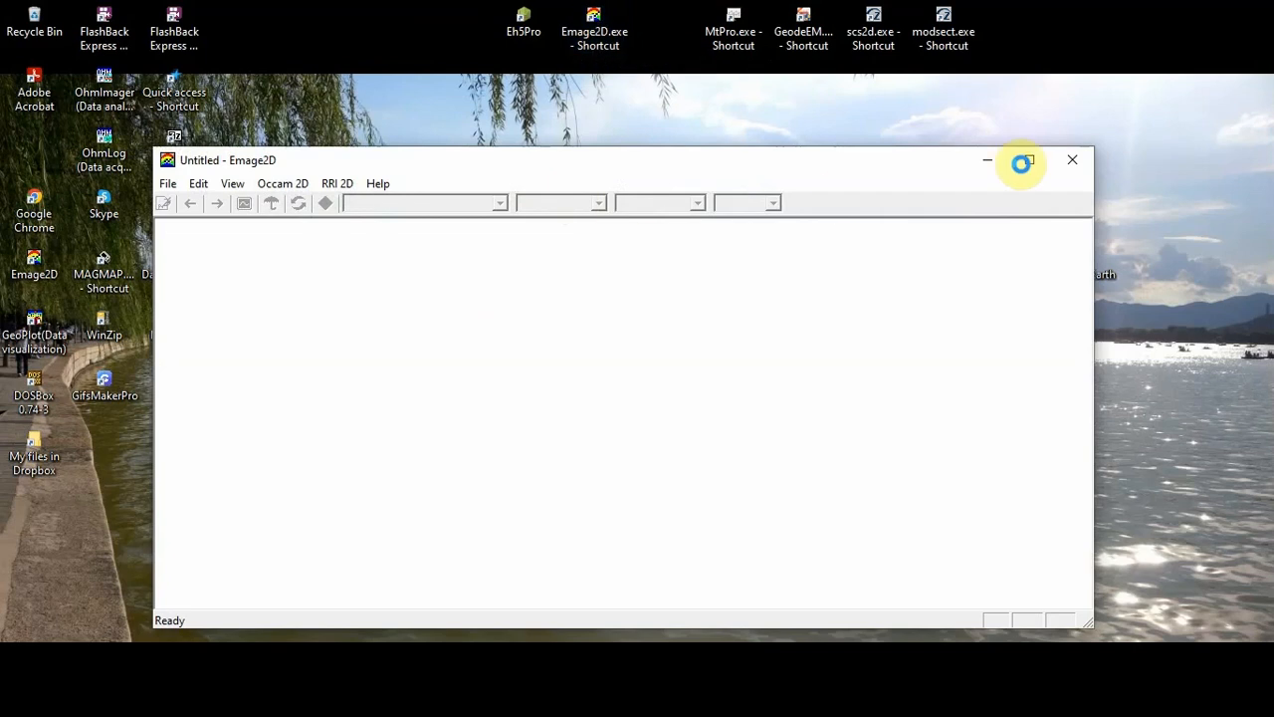
left_click(1033, 161)
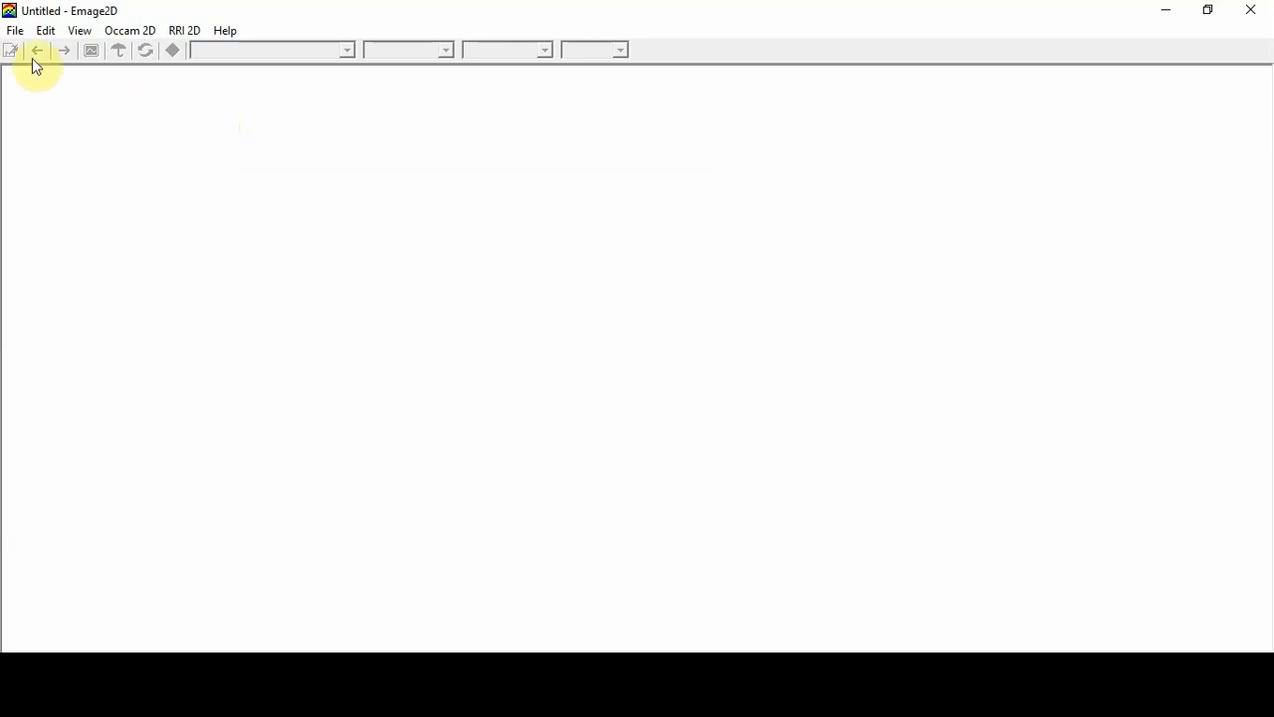
left_click(14, 31)
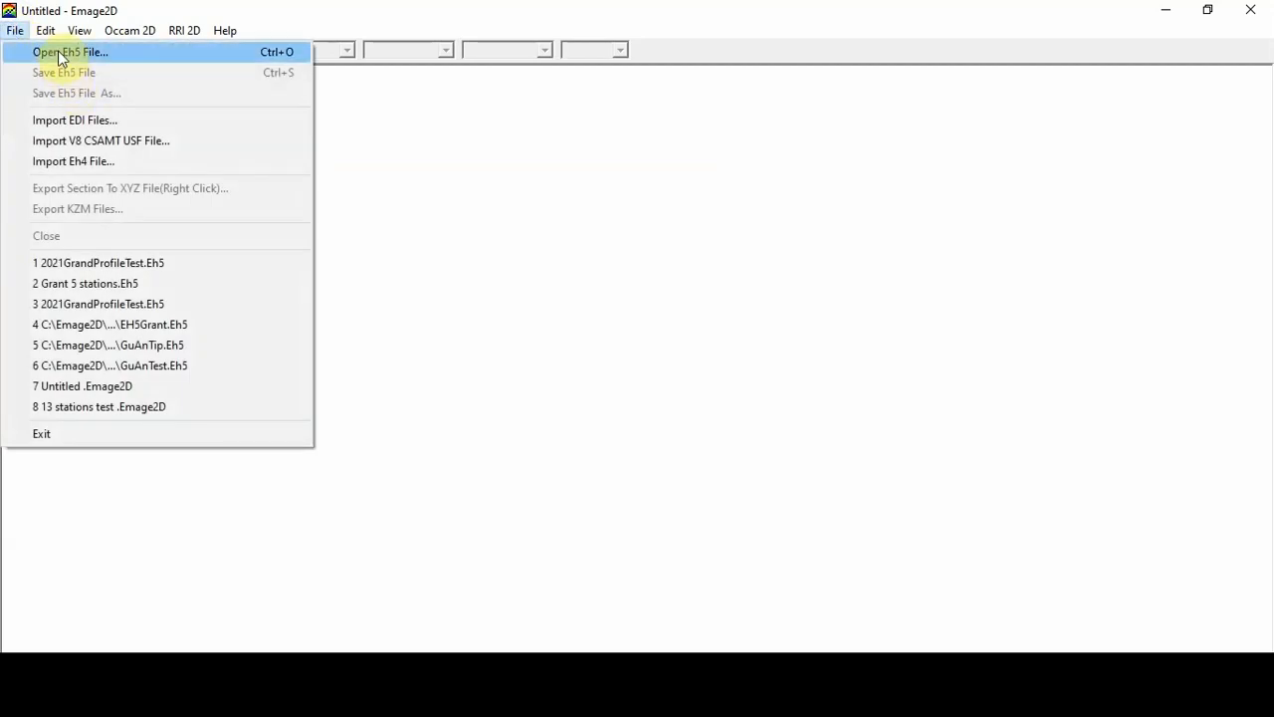
left_click(56, 50)
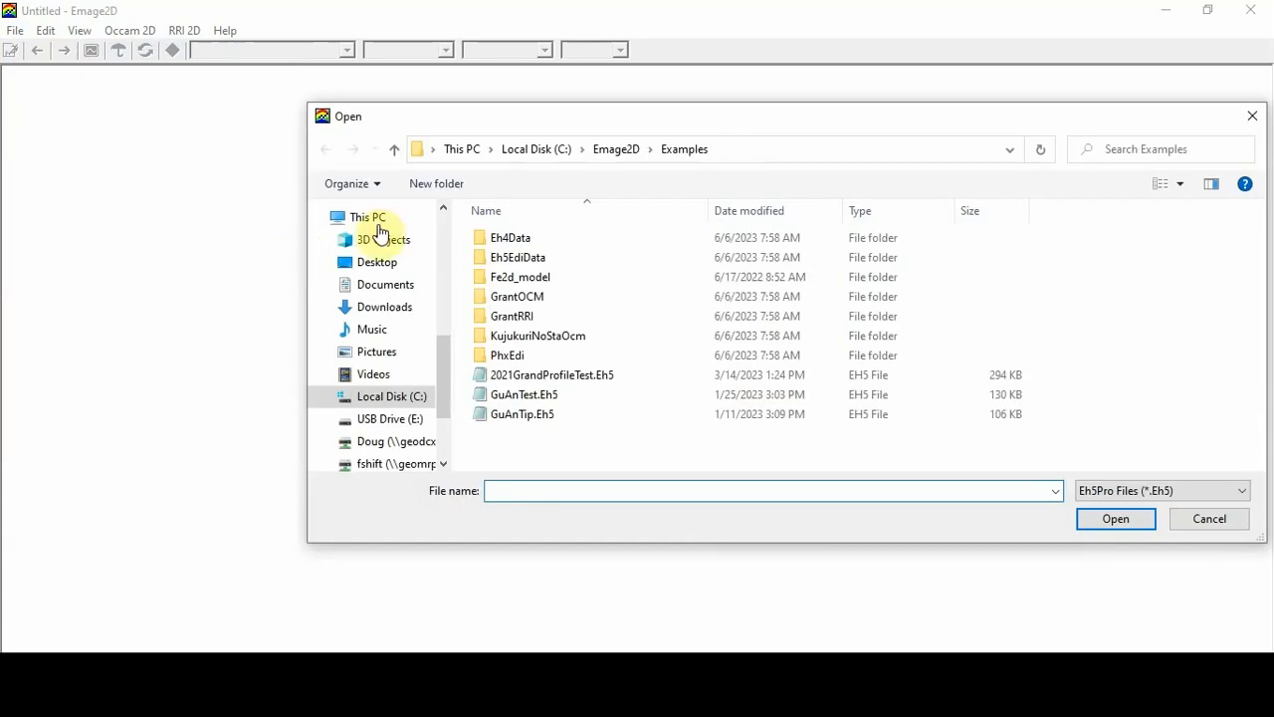
left_click(572, 378)
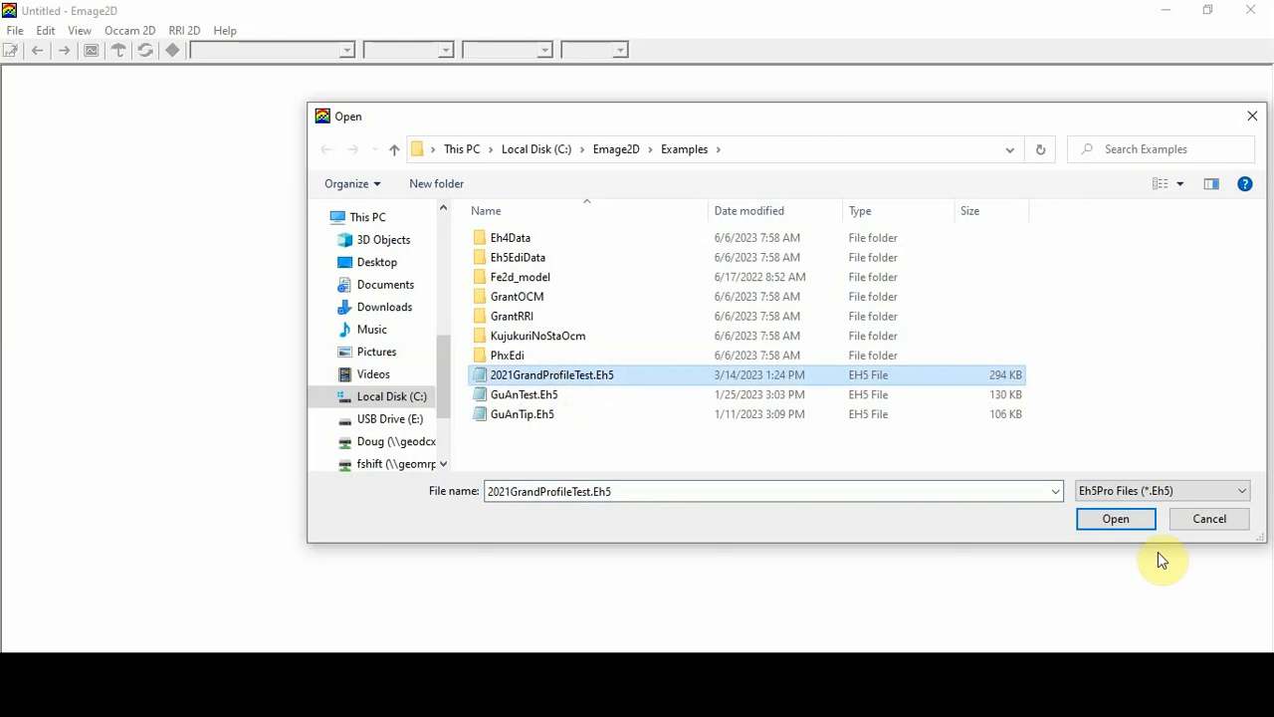
left_click(1116, 518)
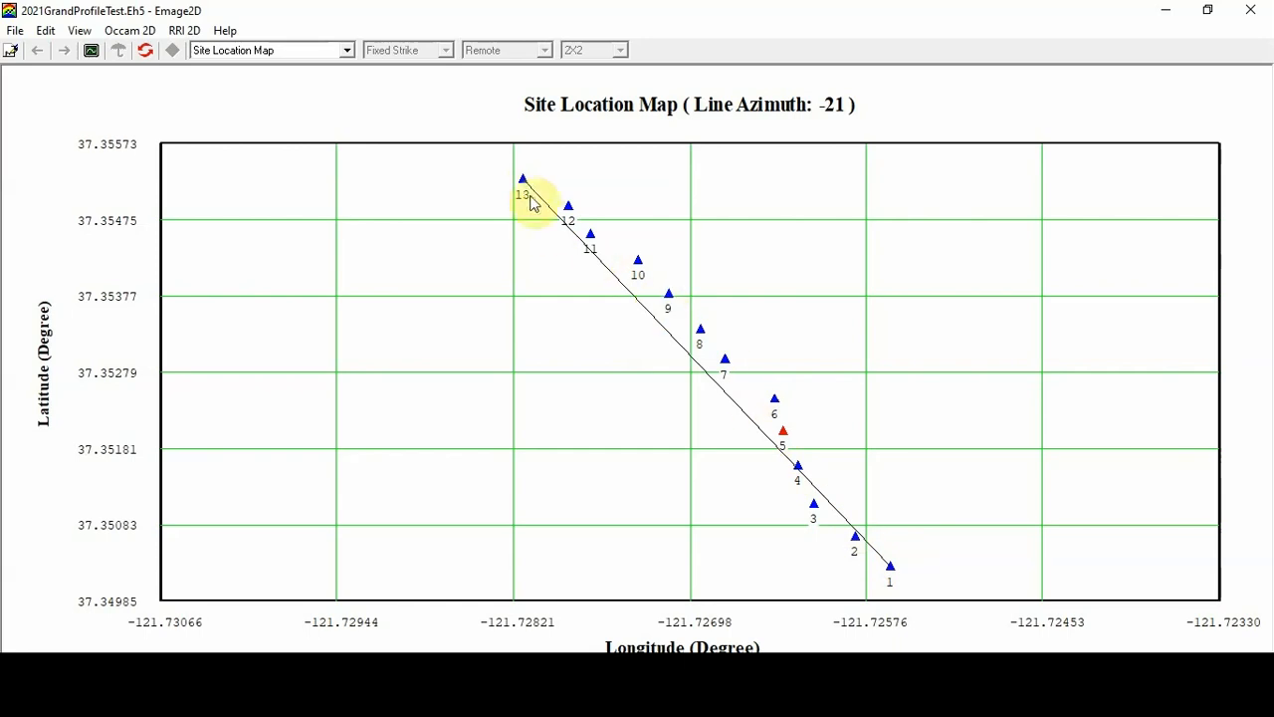
Display the impedance curves of Site9 from the site location map, switching back to the map once and returning to the curves.
double_click(608, 286)
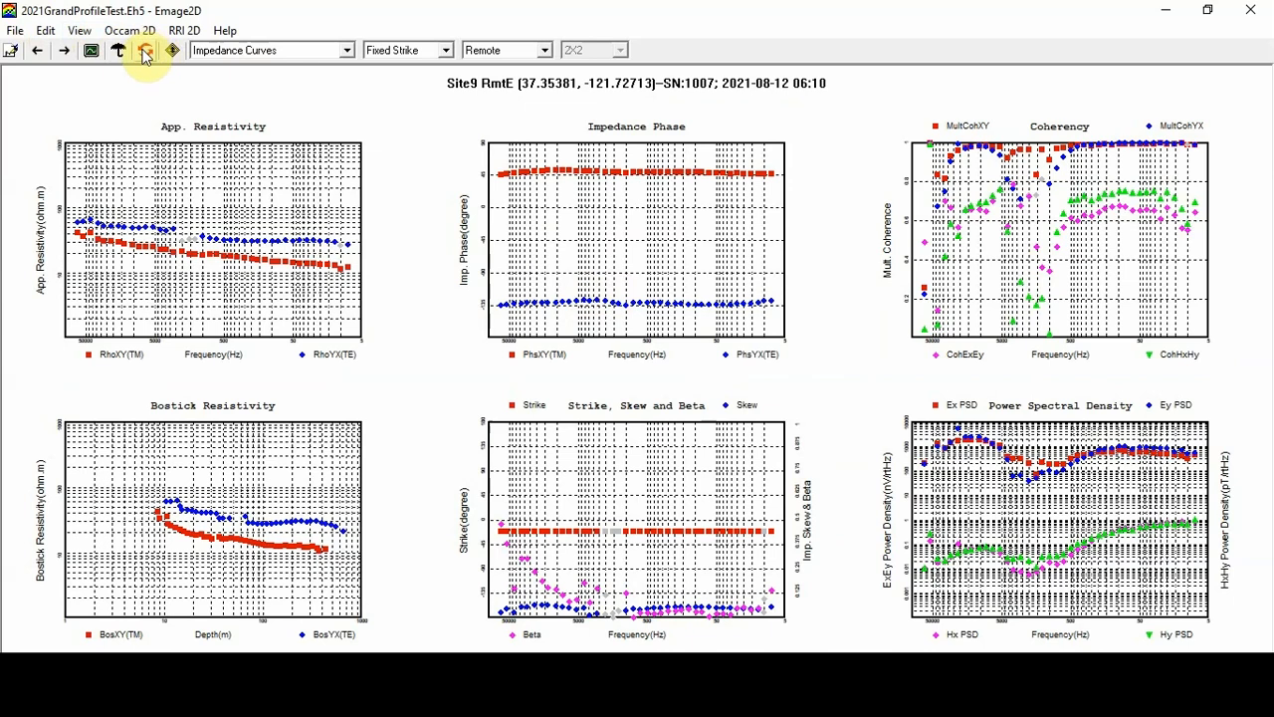
left_click(146, 50)
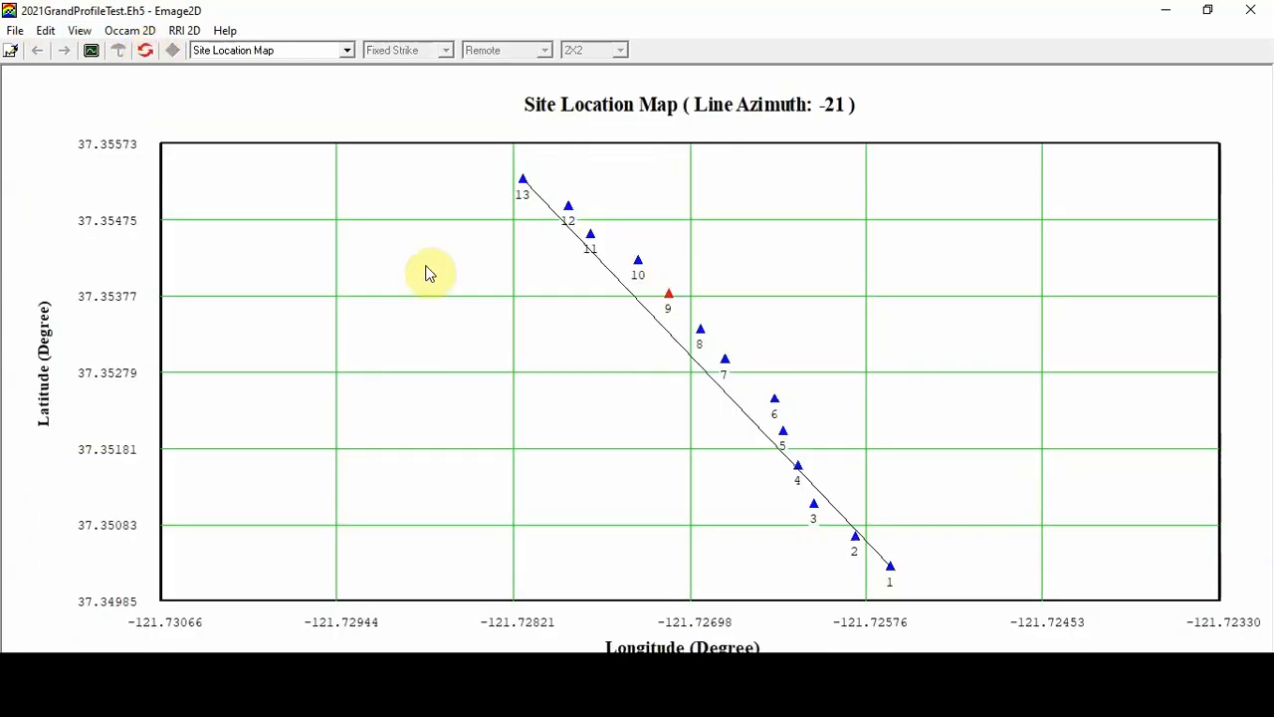
left_click(146, 50)
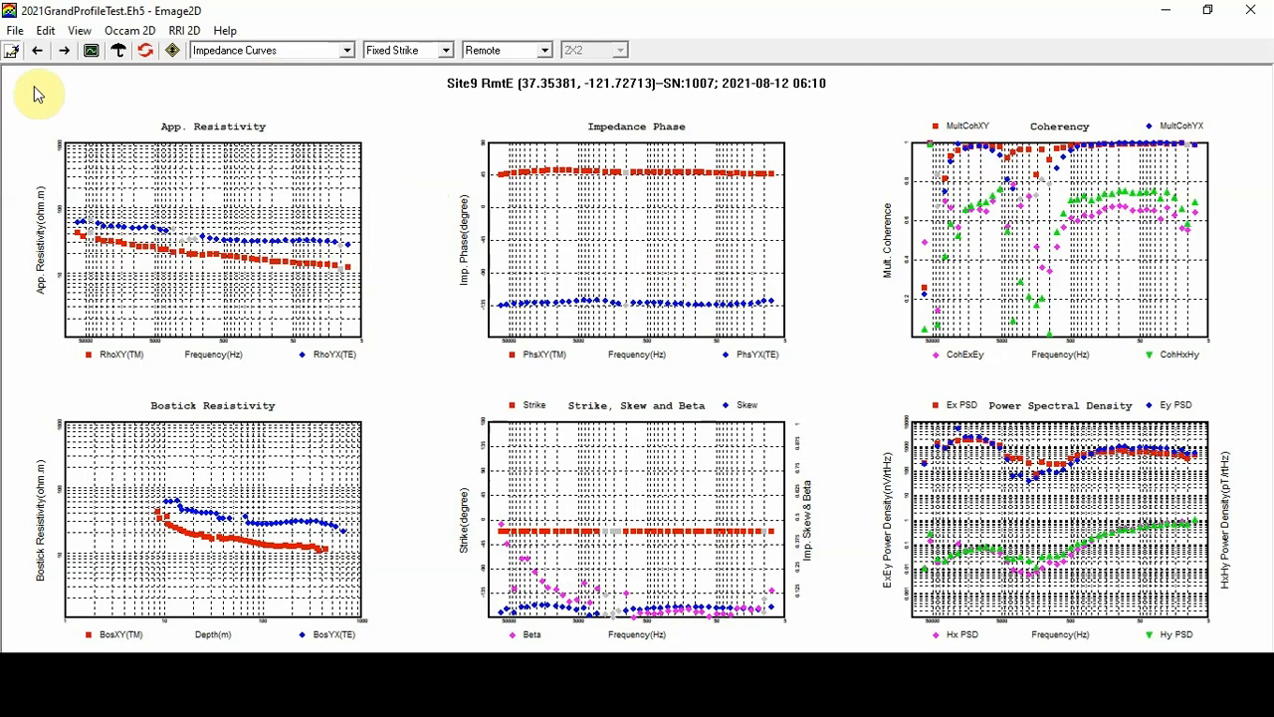
left_click(88, 55)
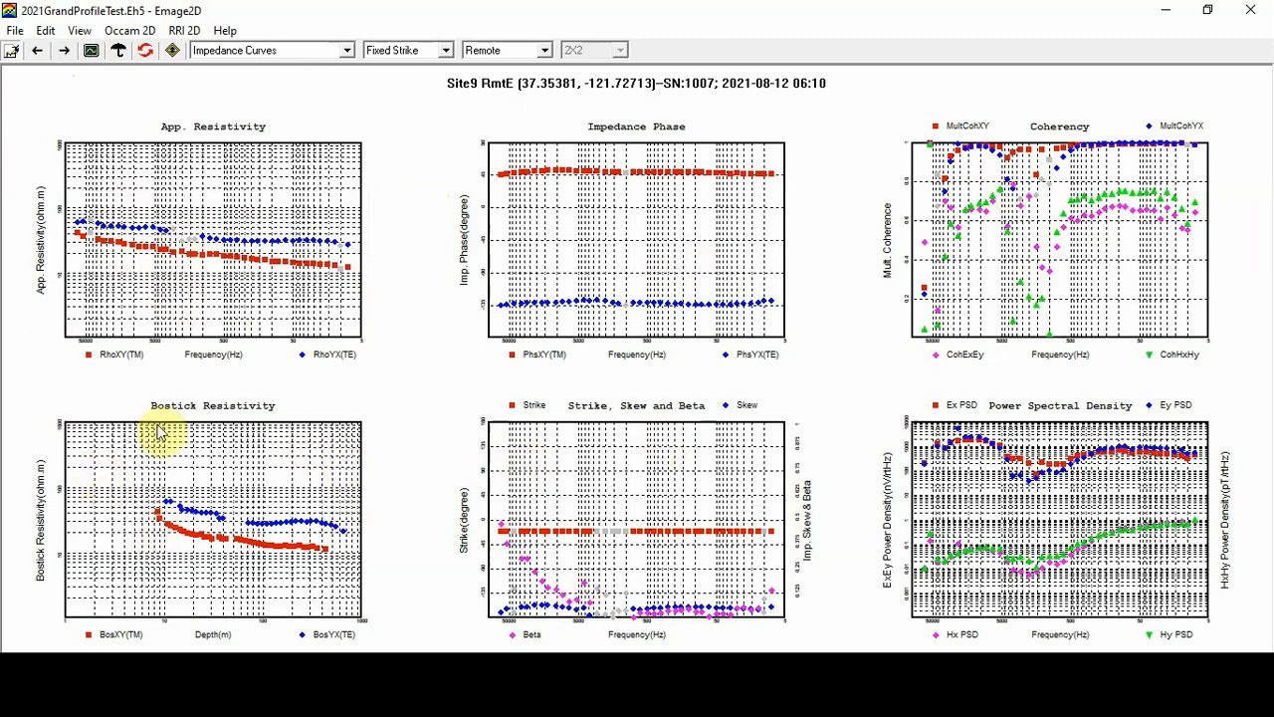
Step forward through the impedance curves site by site, from Site10 past Site13 and on to Site3.
left_click(61, 52)
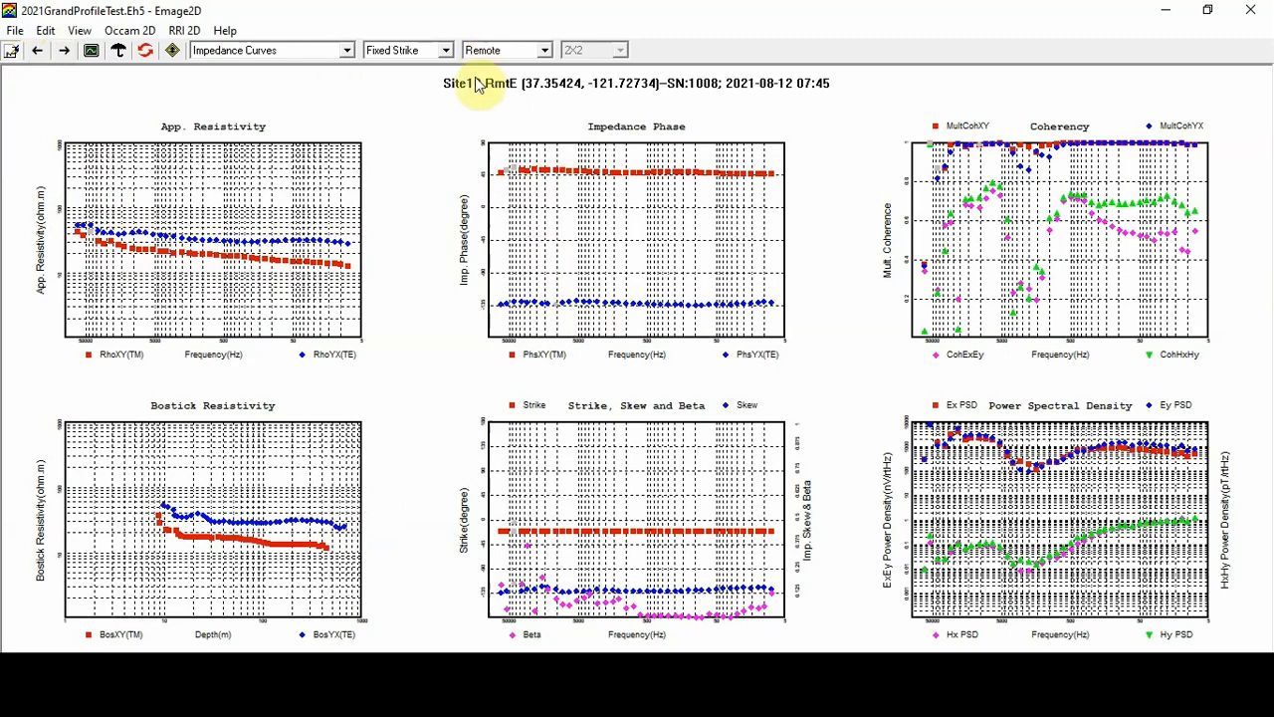
left_click(65, 51)
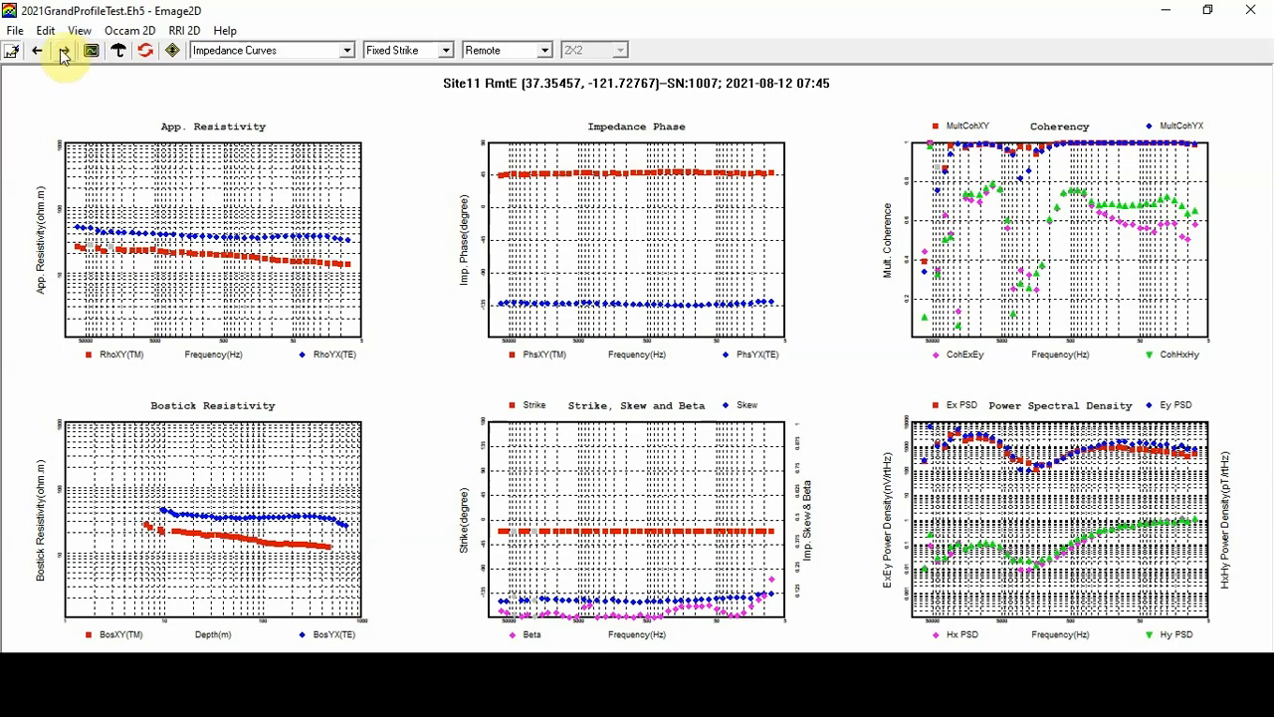
left_click(62, 51)
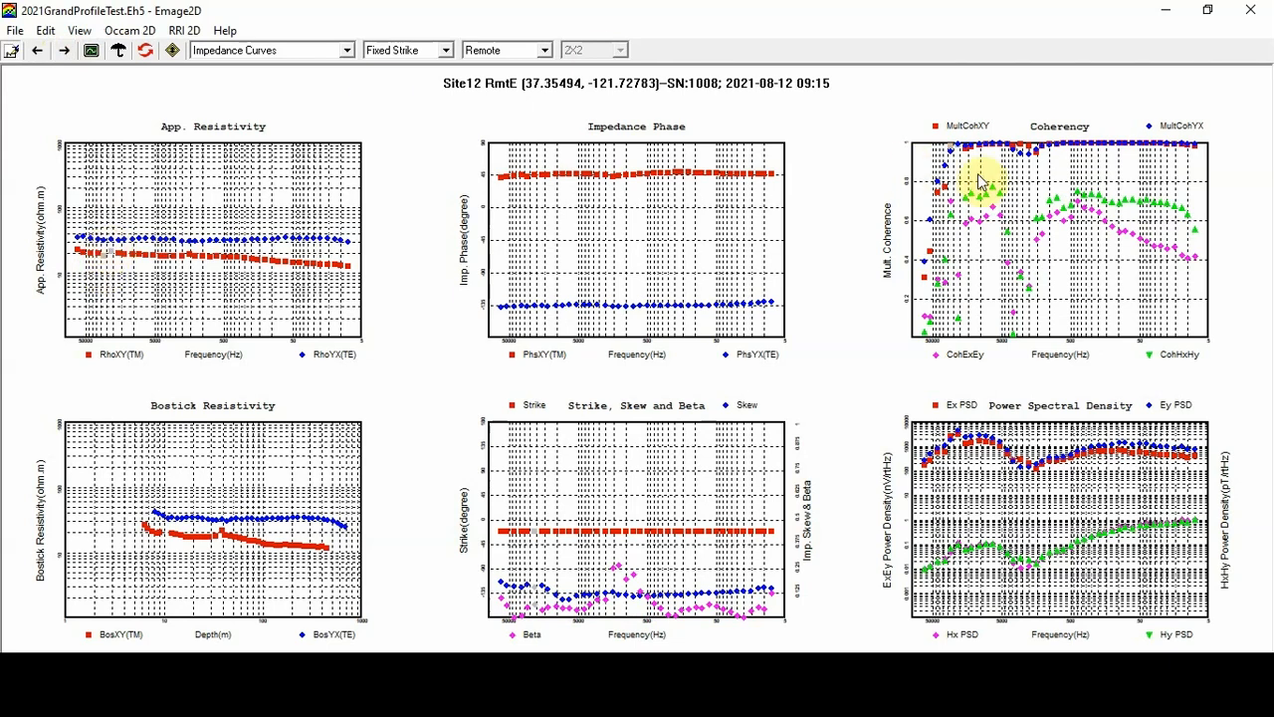
left_click(62, 52)
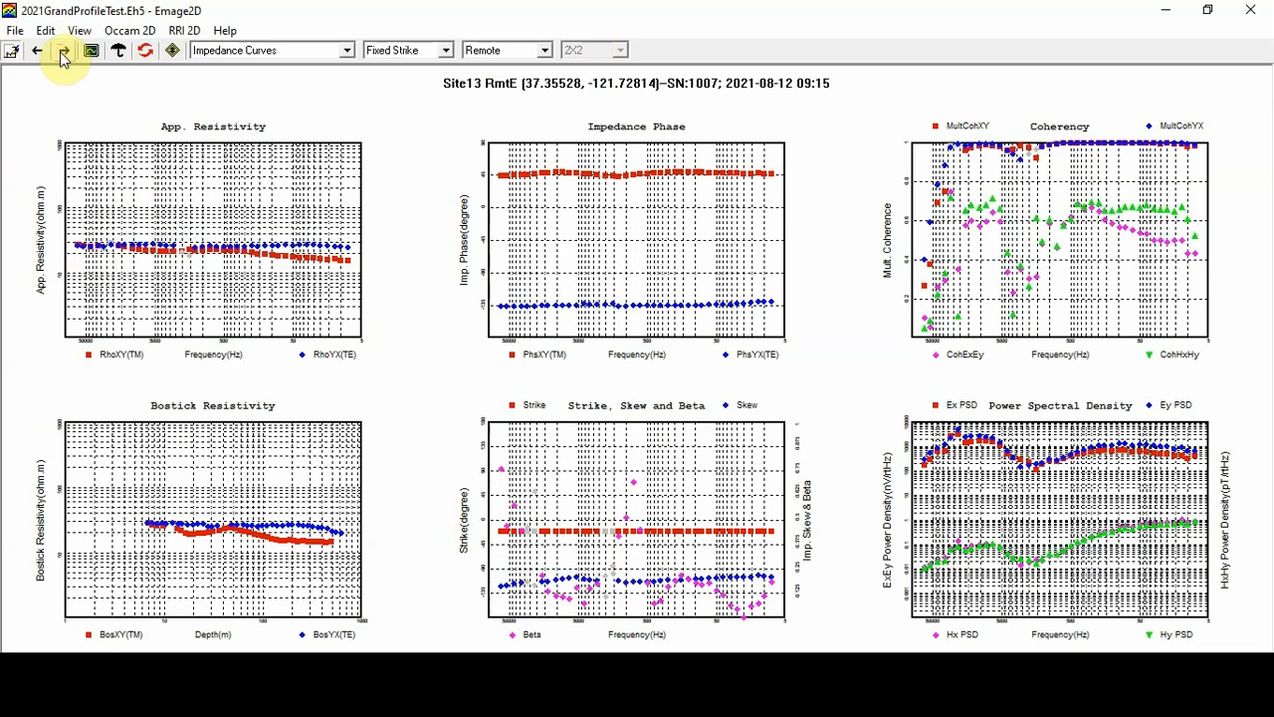
left_click(63, 55)
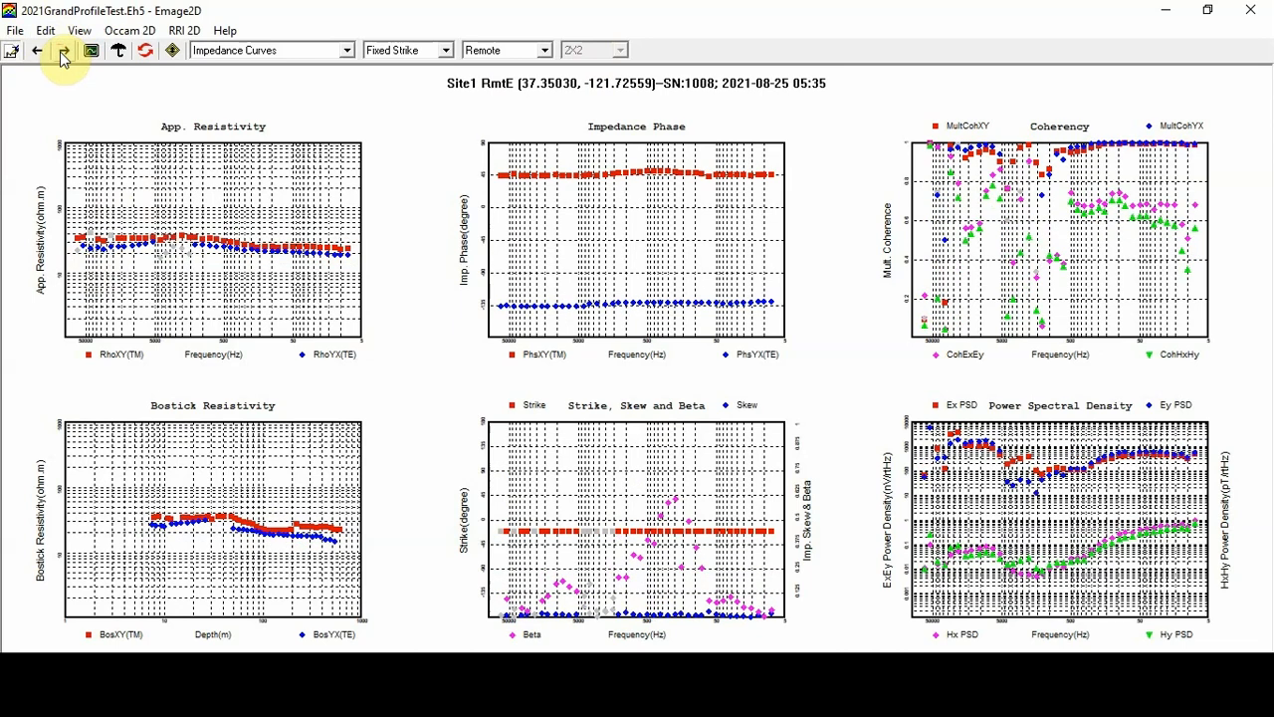
left_click(61, 52)
left_click(62, 52)
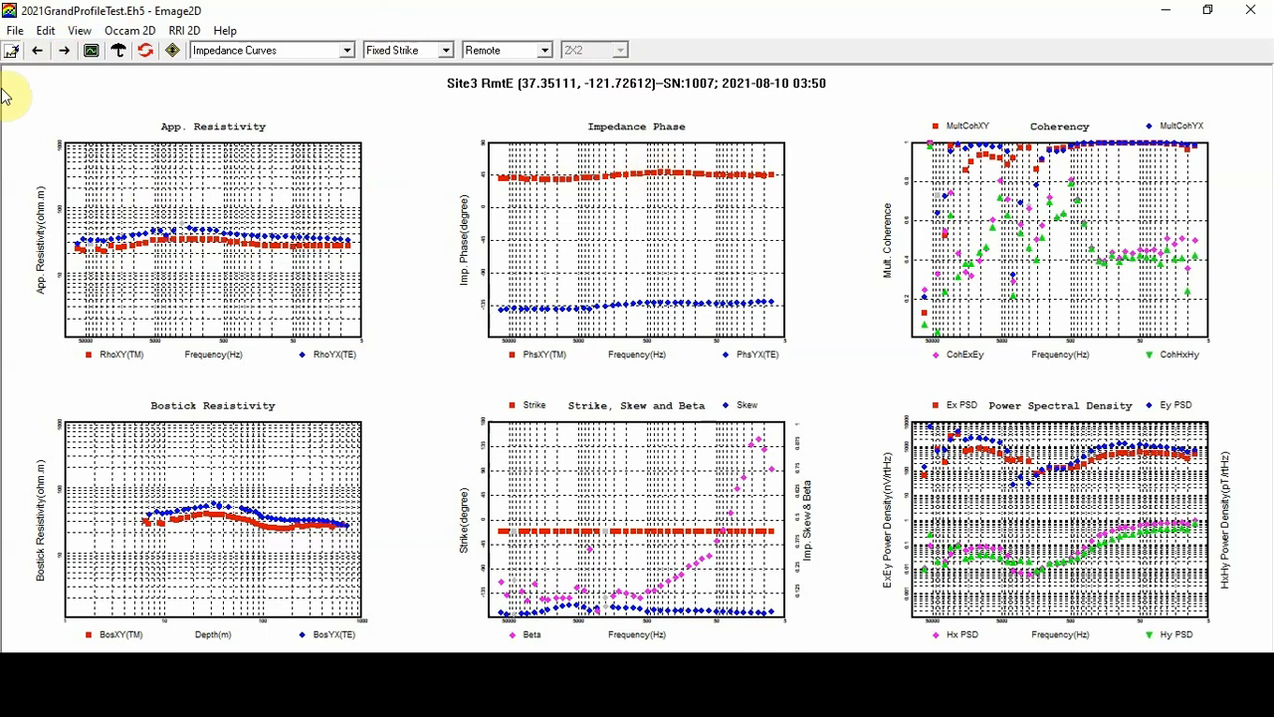
left_click(89, 50)
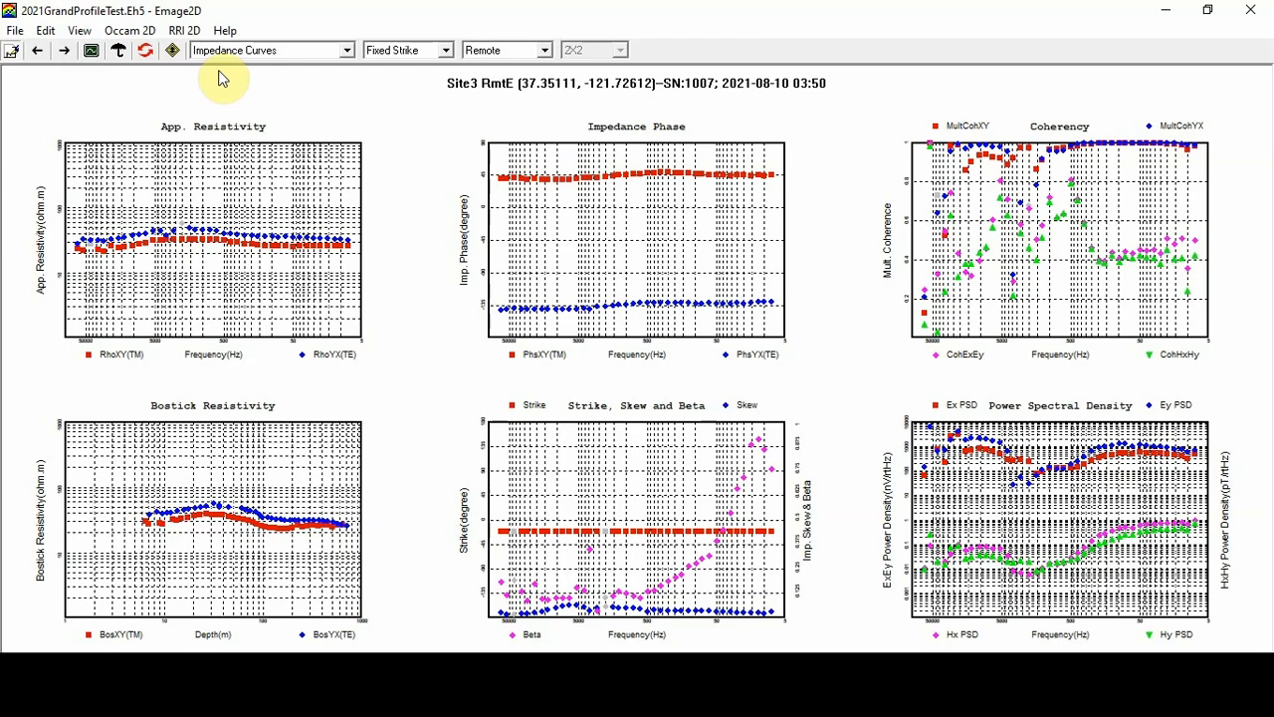
left_click(10, 30)
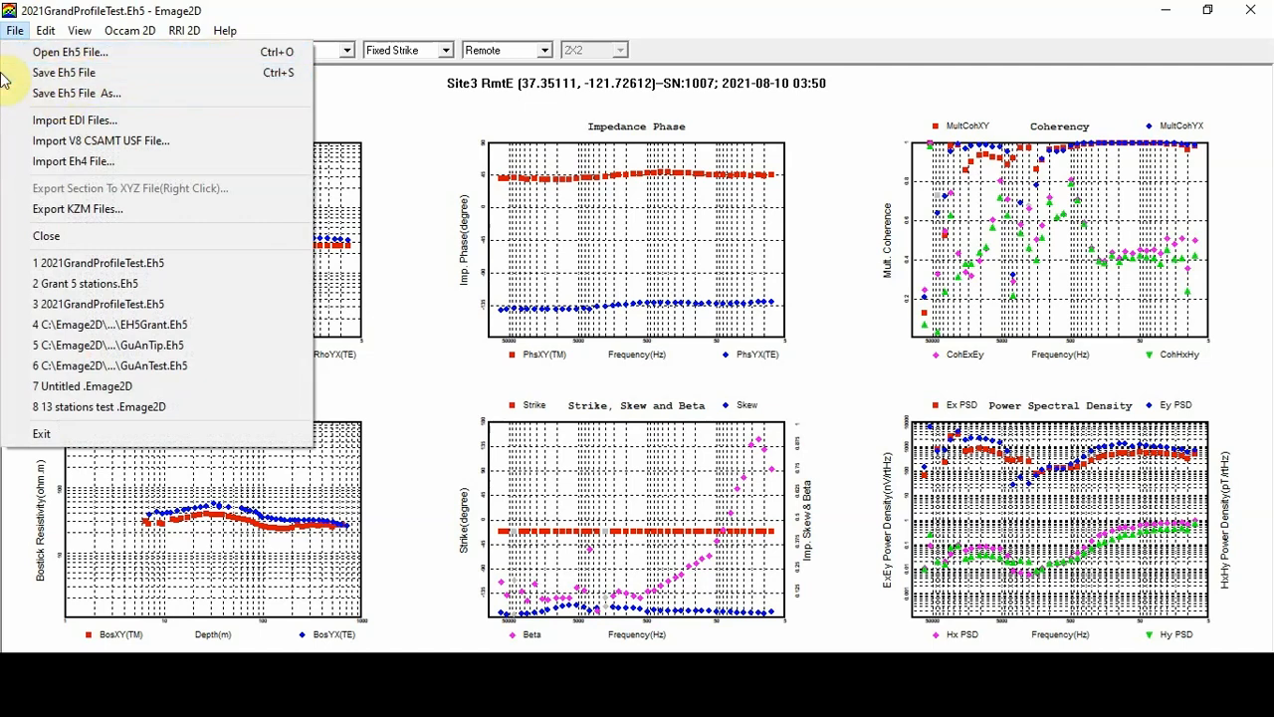
left_click(184, 30)
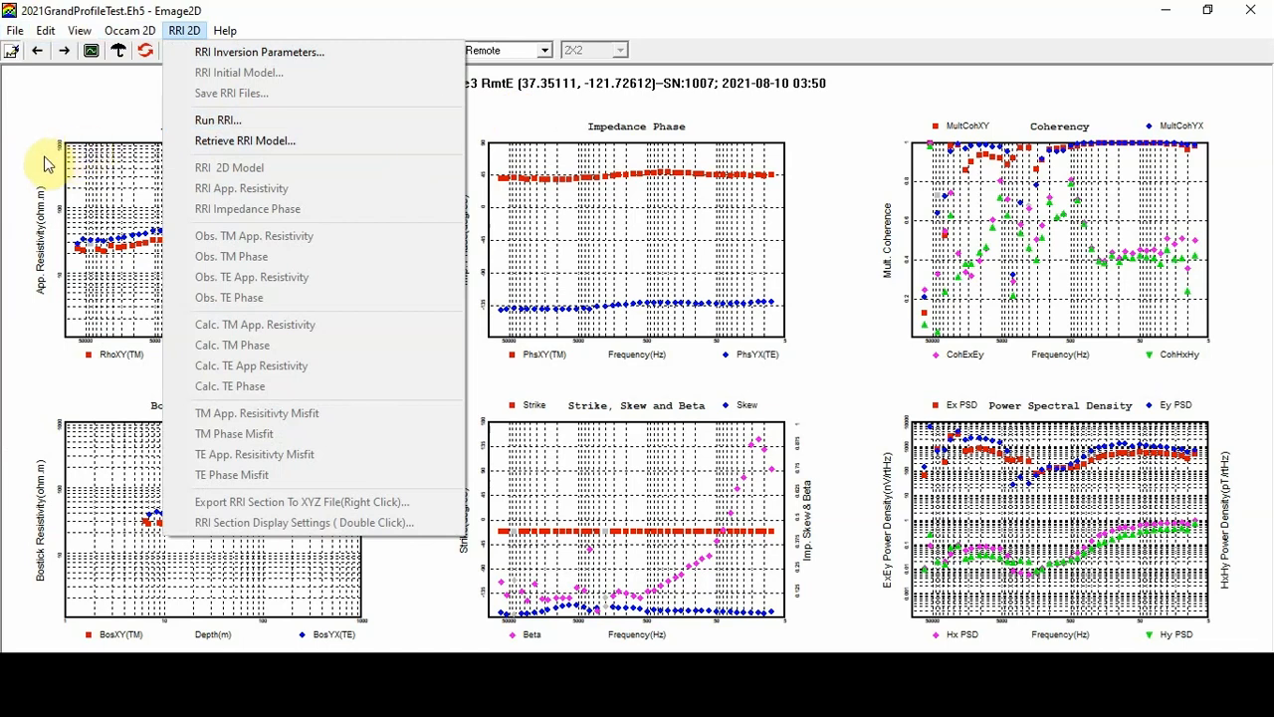
left_click(30, 129)
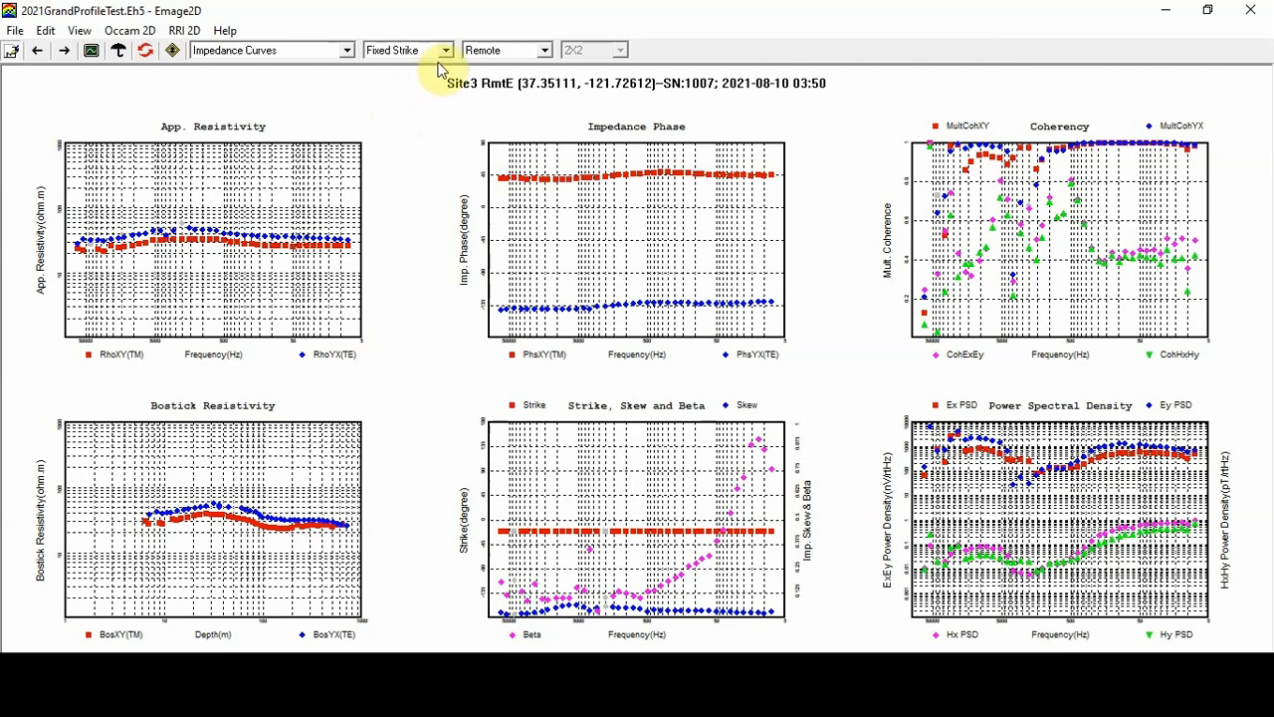
Display the Apparent Resistivity plots of all sites and page forward to Site9 through Site12.
left_click(348, 51)
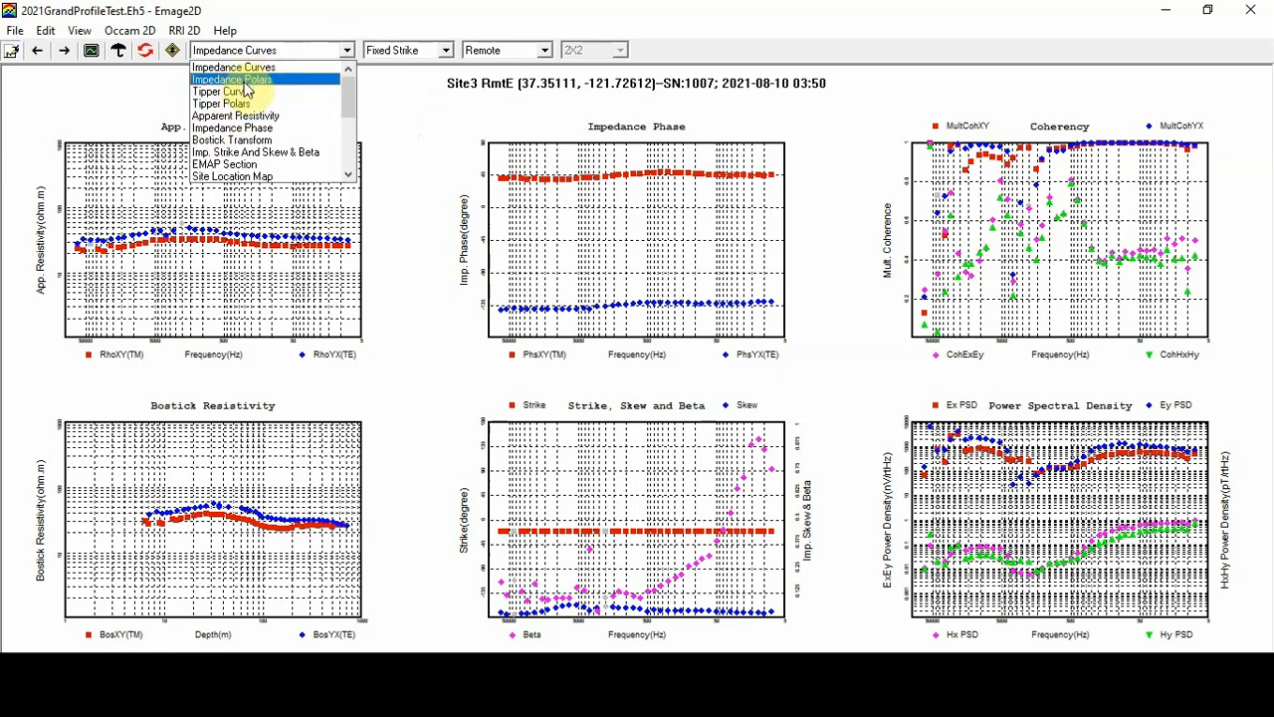
left_click(248, 117)
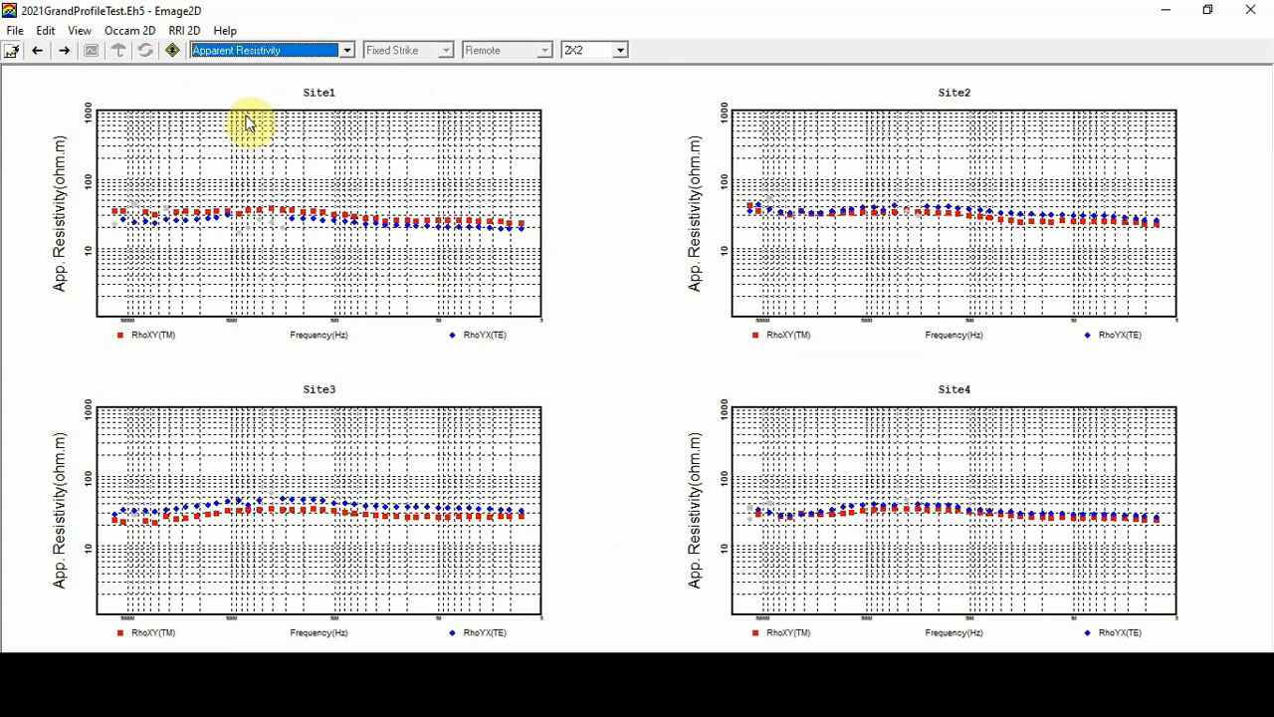
left_click(63, 52)
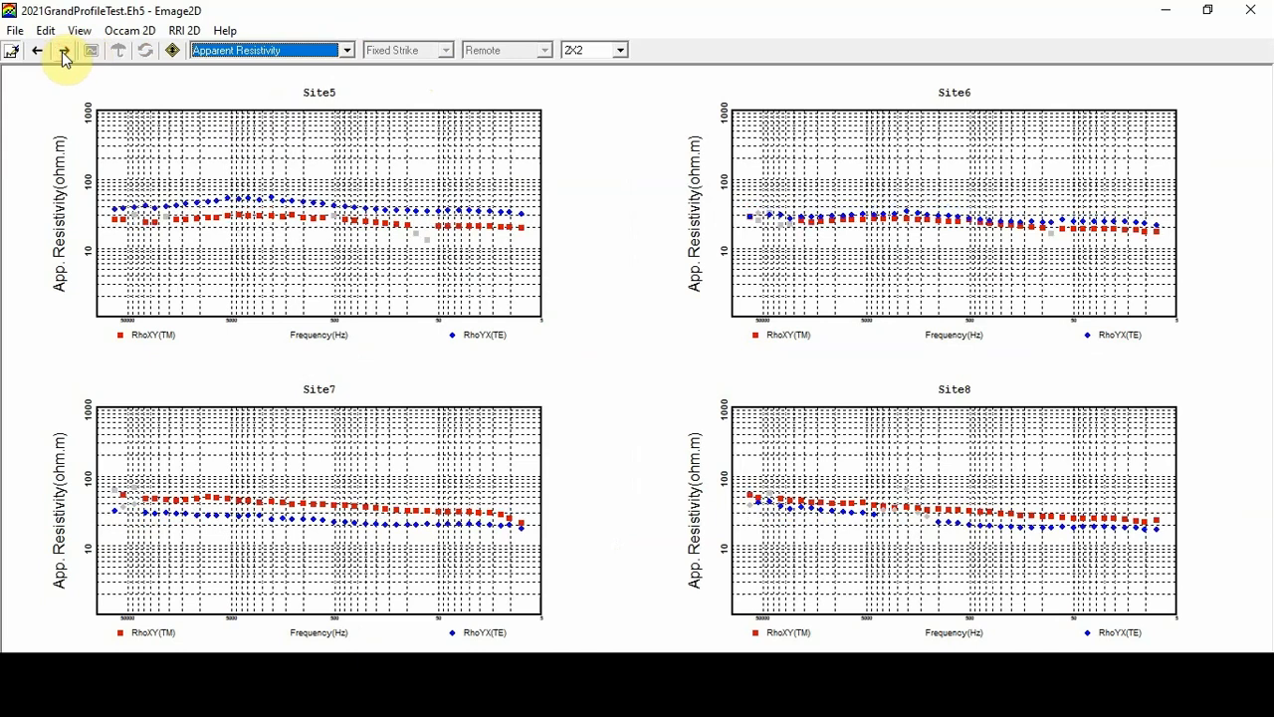
left_click(63, 52)
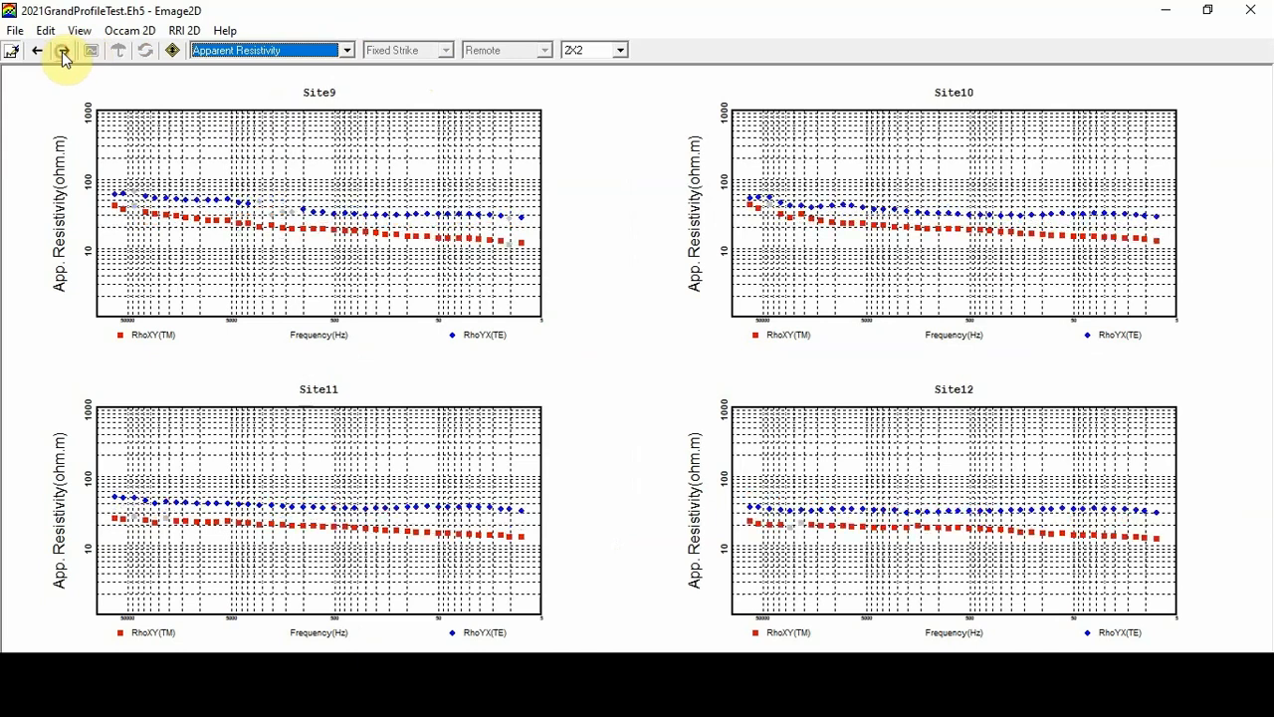
Display the Impedance Phase plots, page forward to Site13 and page back to Site5 through Site8.
left_click(346, 51)
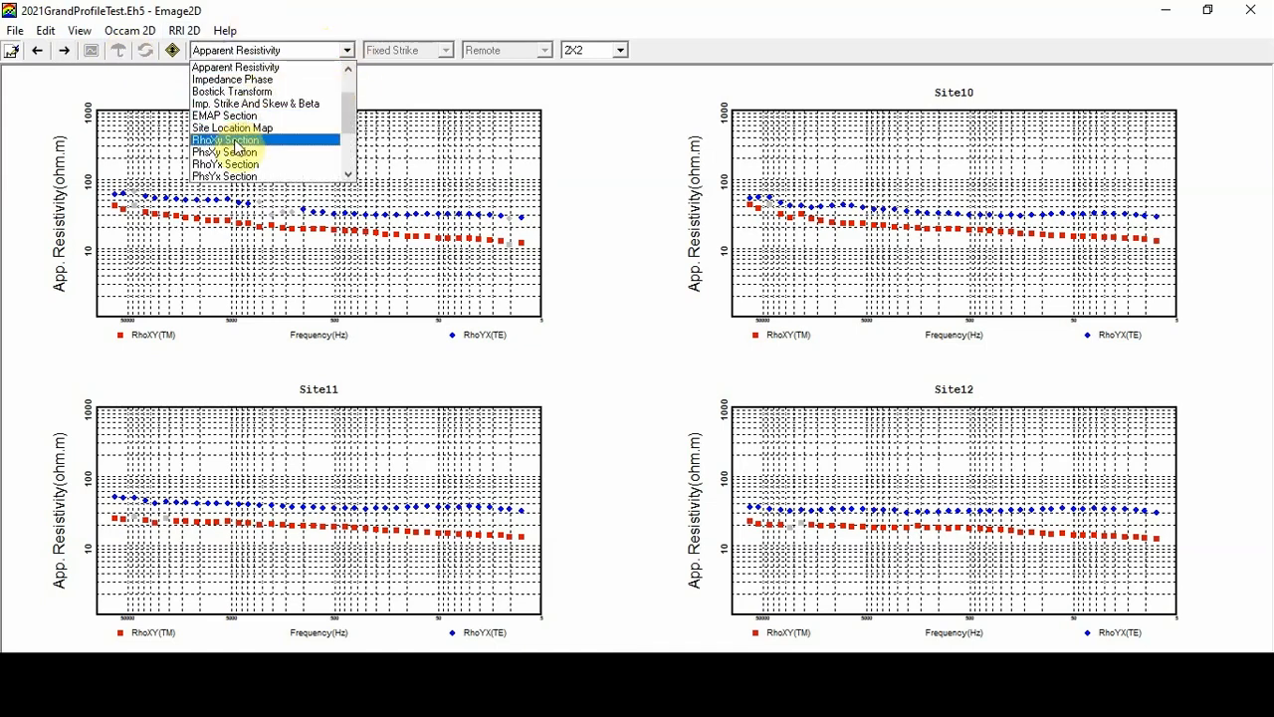
left_click(236, 80)
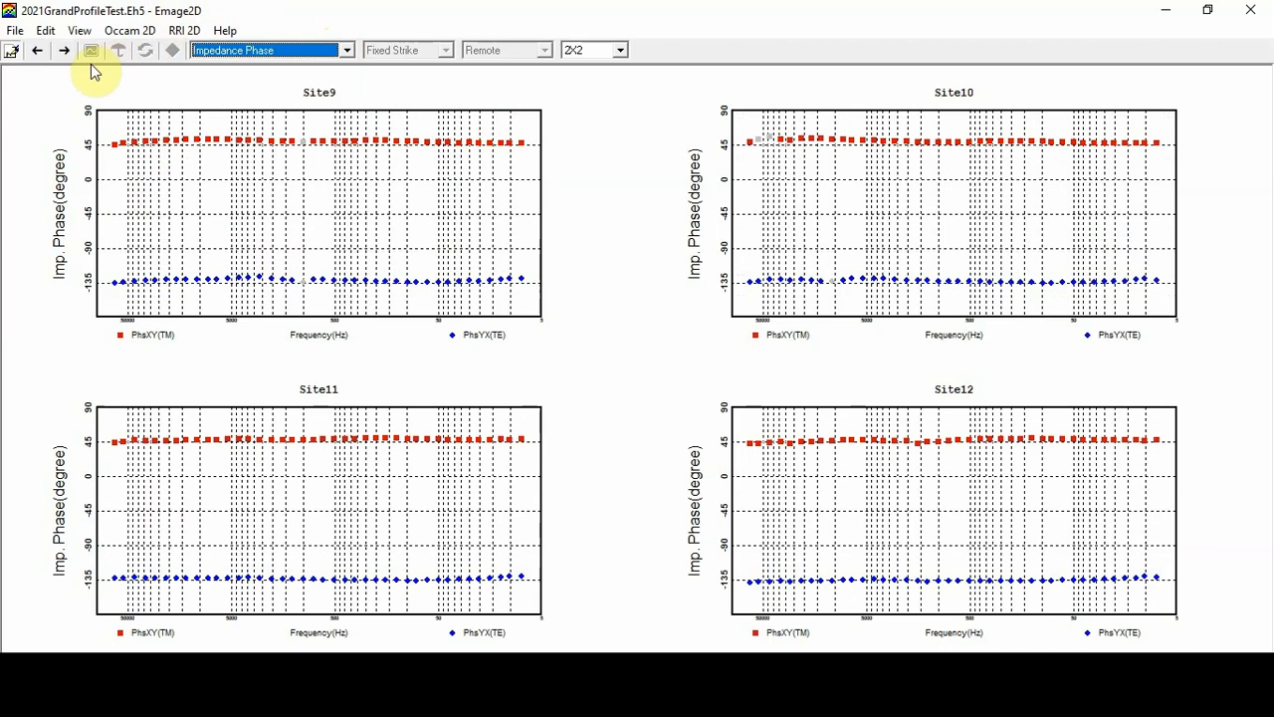
left_click(65, 50)
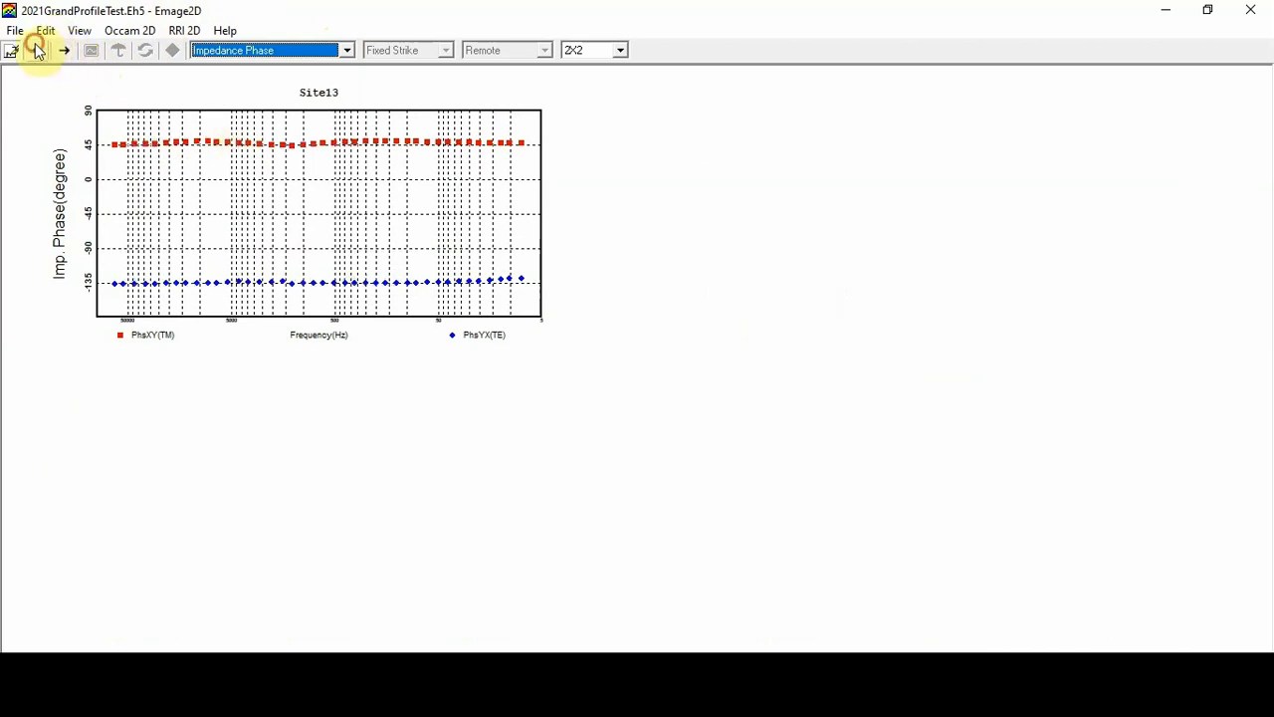
left_click(37, 50)
left_click(37, 50)
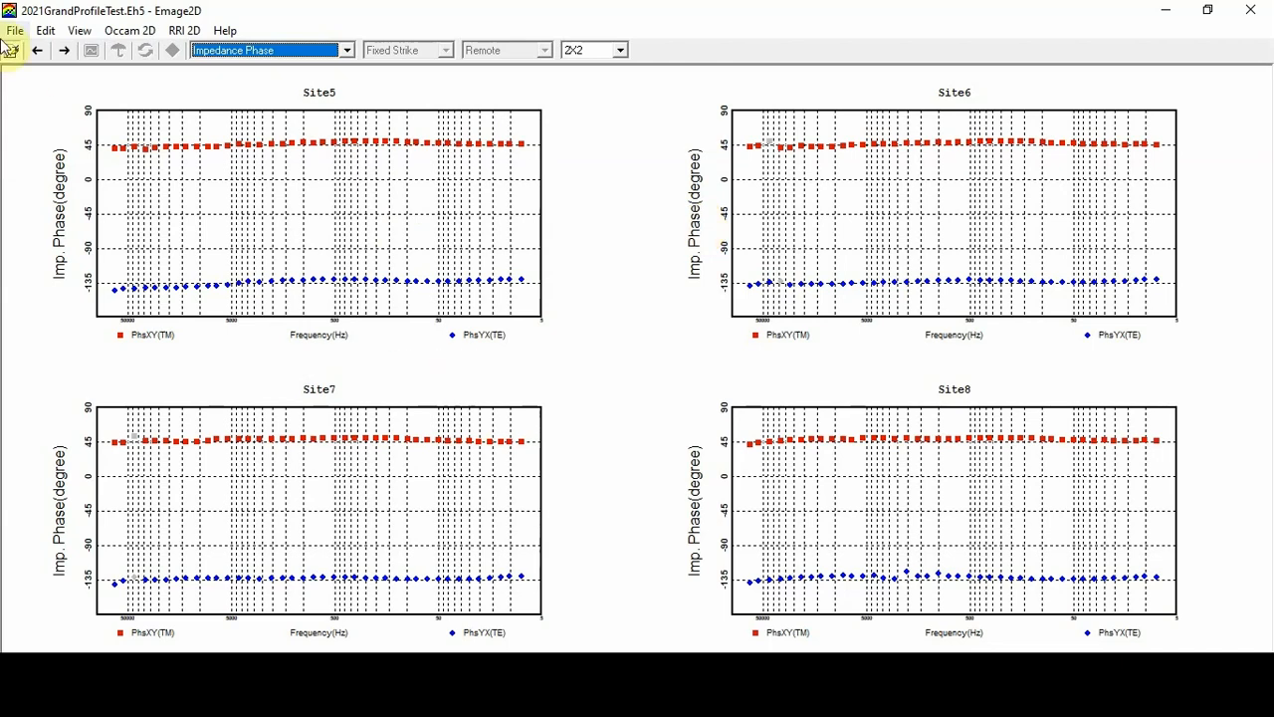
Display the EMAP Section of the profile, followed by the RhoXy Section.
left_click(347, 50)
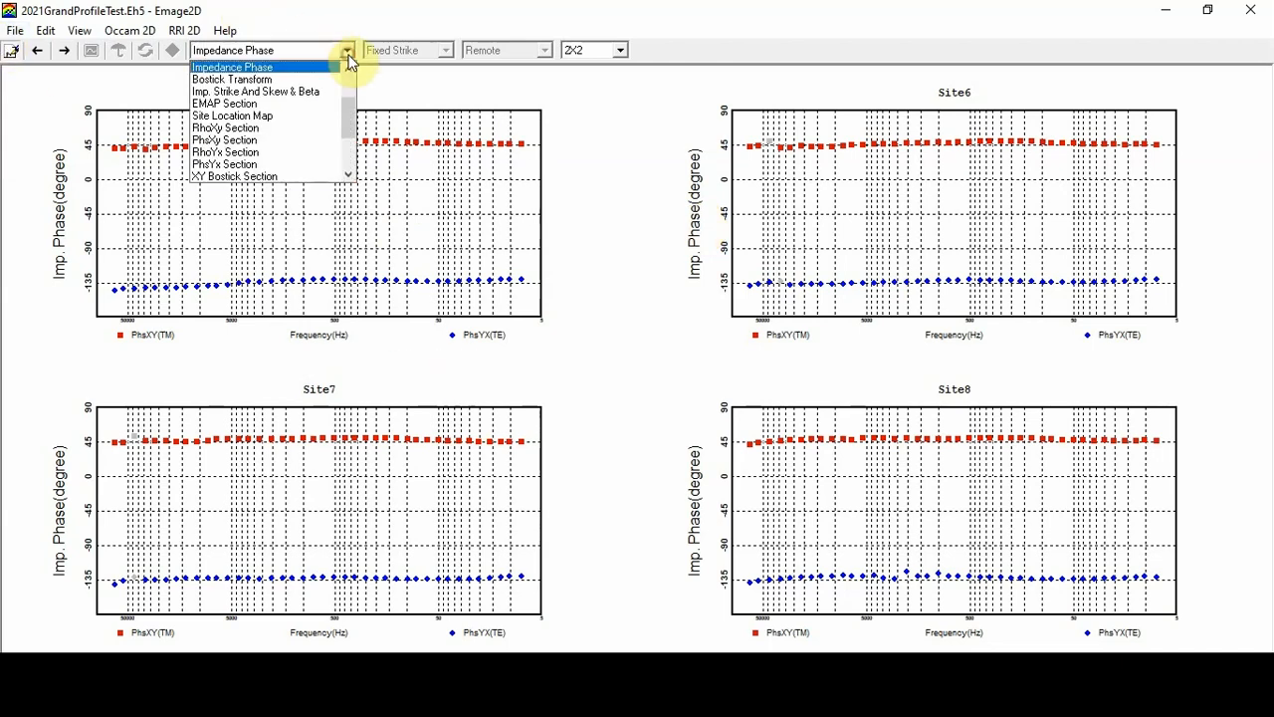
left_click(241, 104)
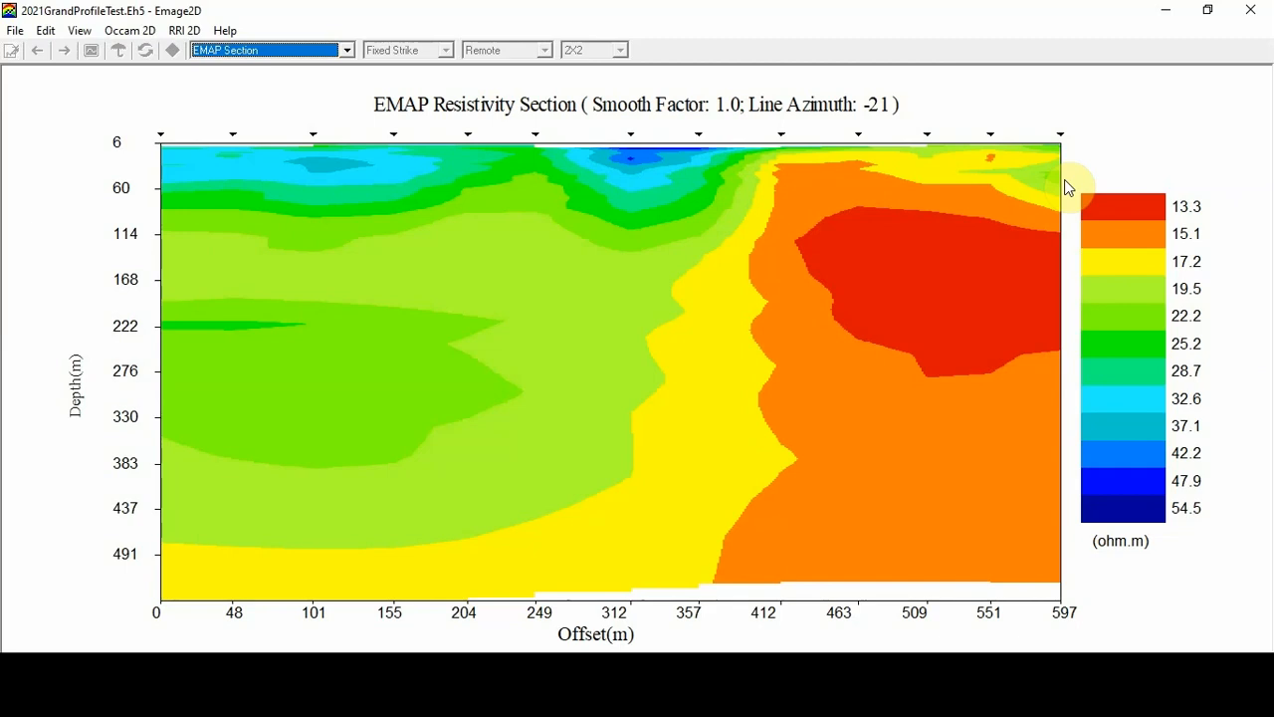
left_click(343, 49)
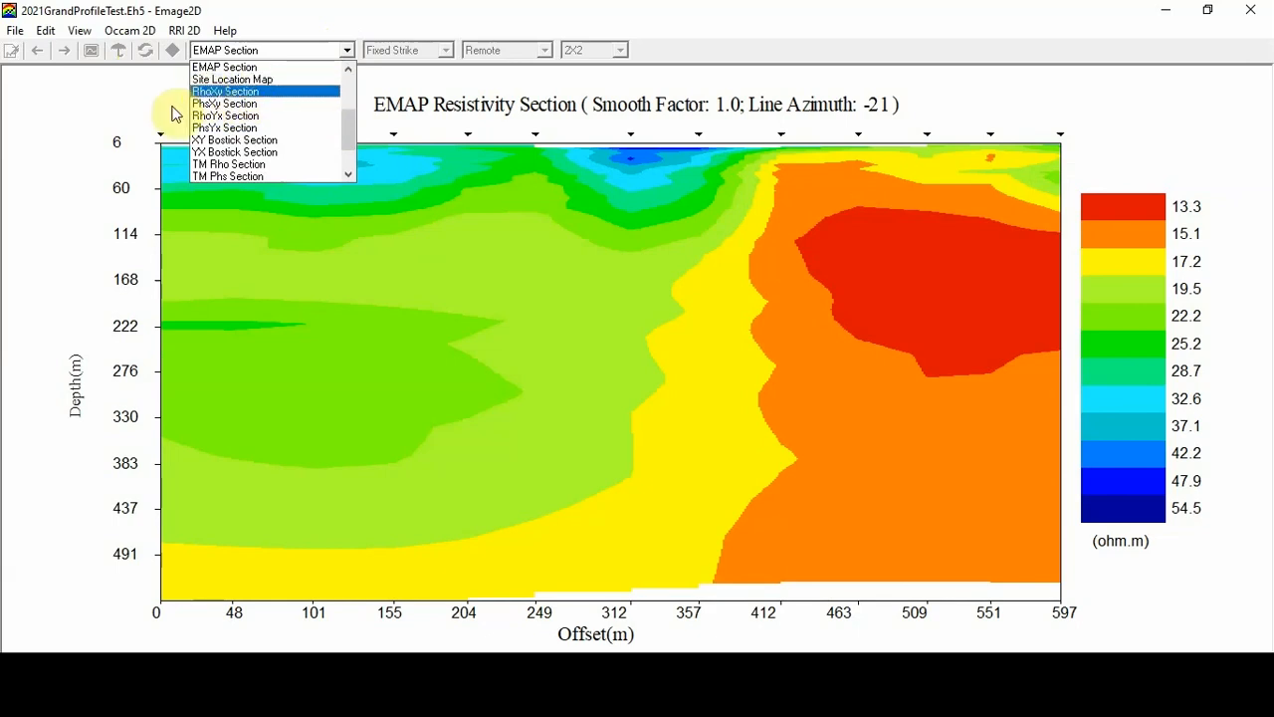
left_click(202, 90)
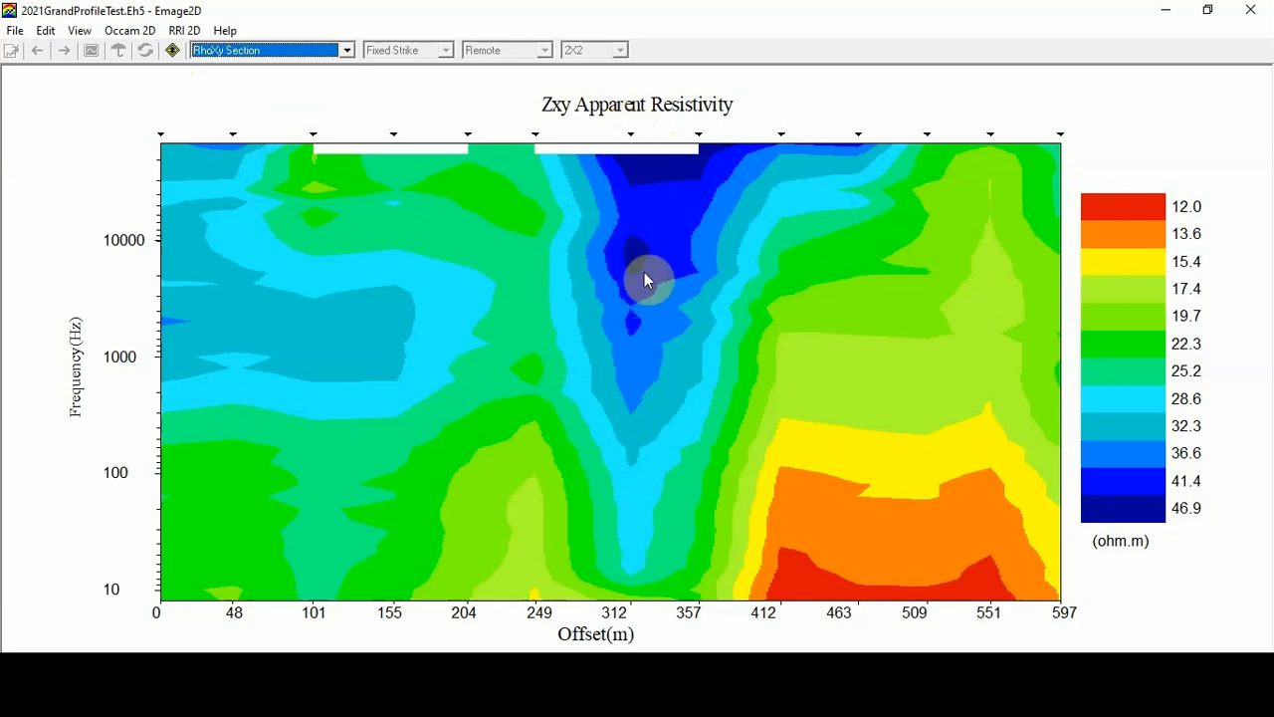
Display the YX Bostick Section of the profile and look through the other available plot and section types.
left_click(346, 50)
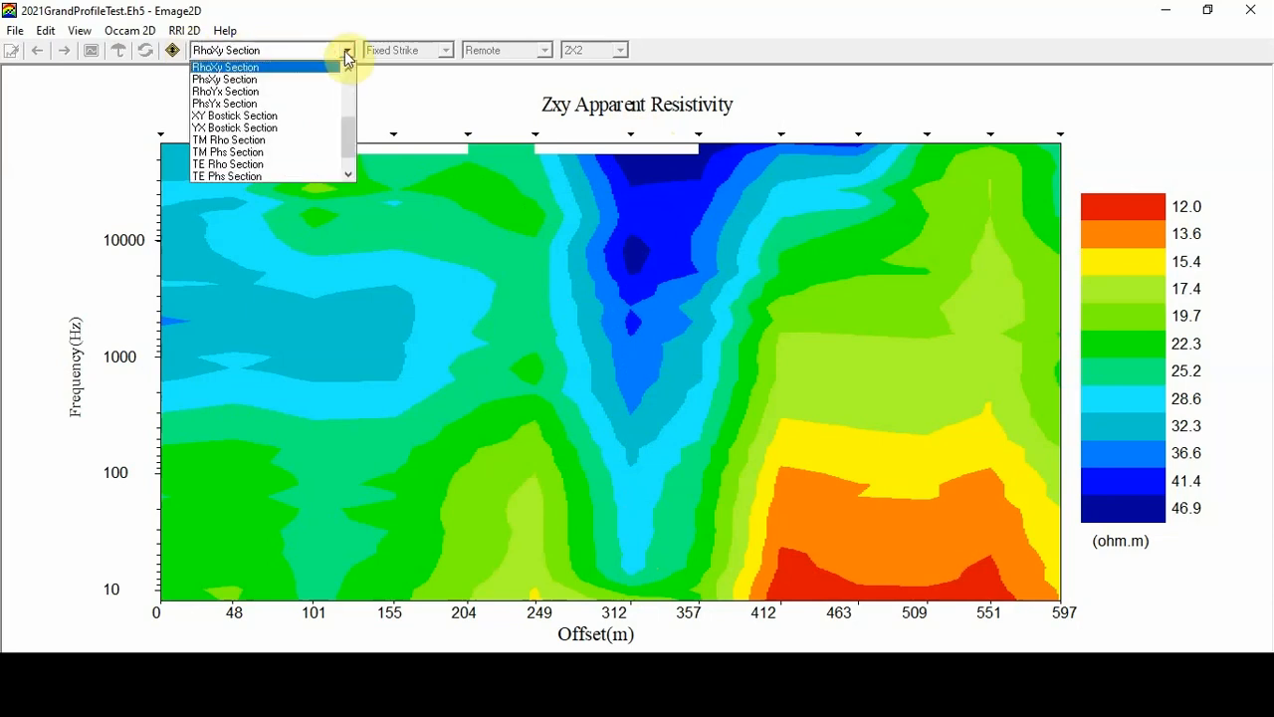
left_click(221, 129)
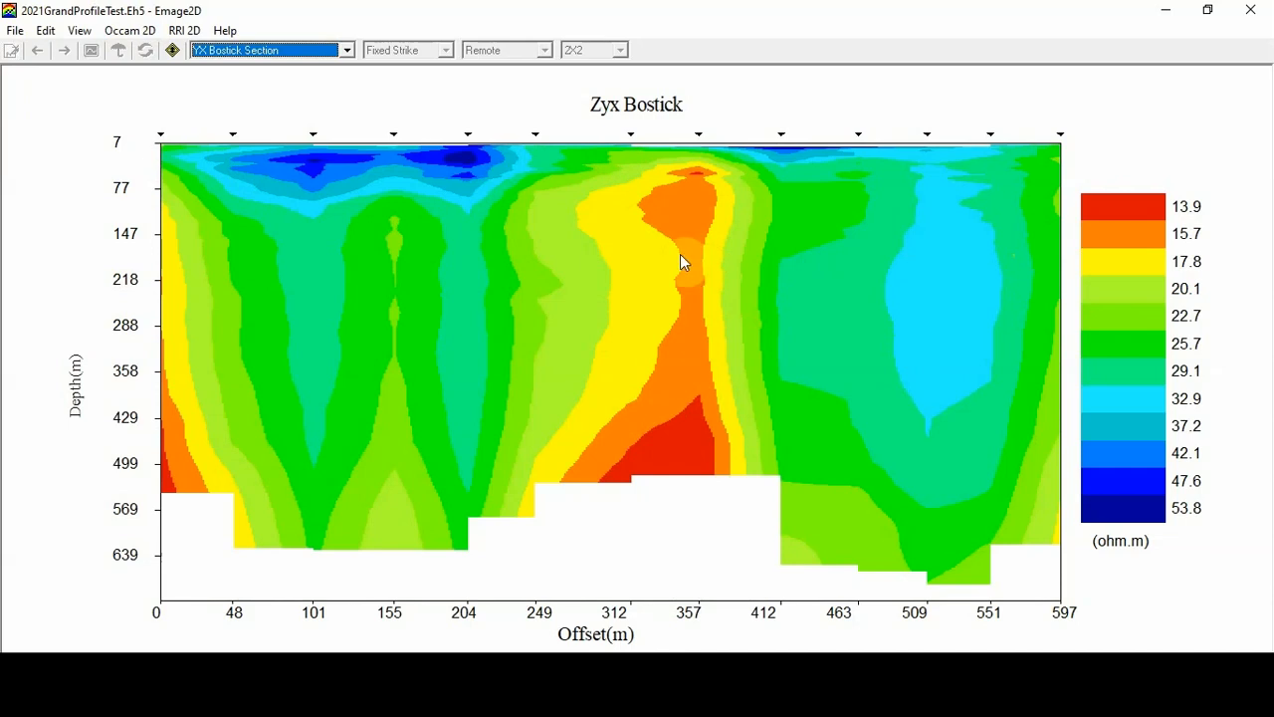
left_click(348, 52)
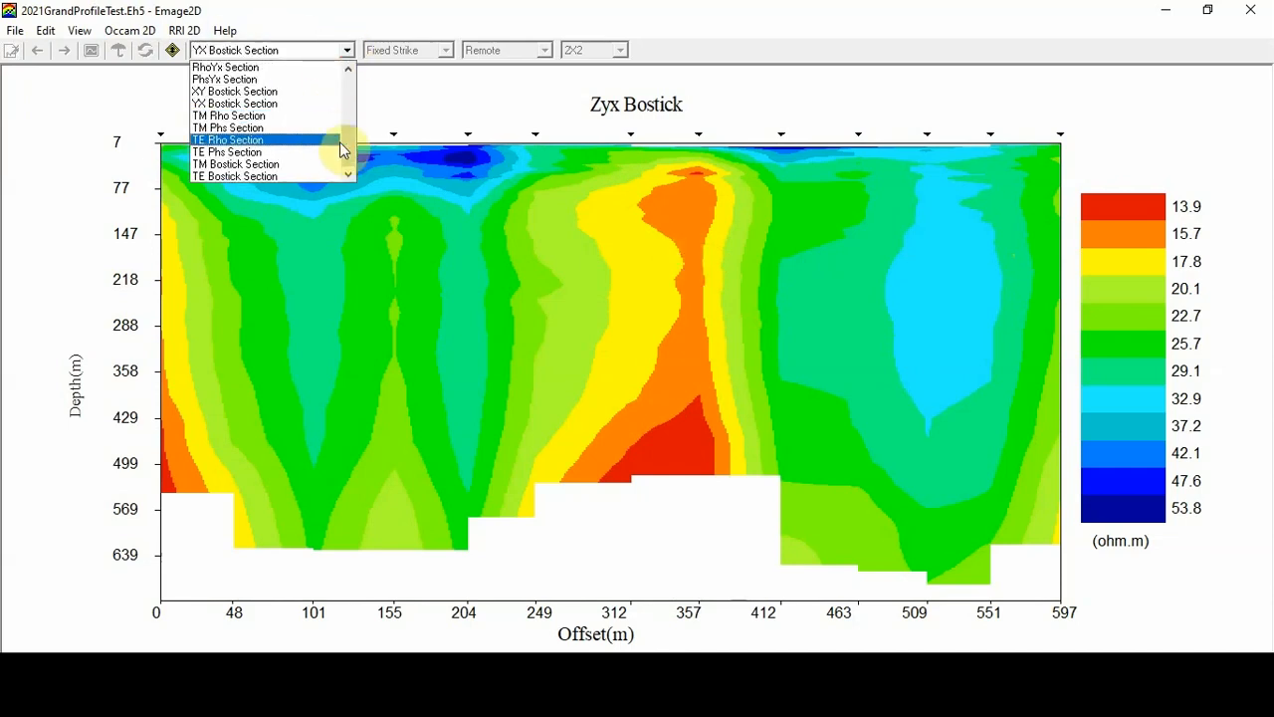
left_click_drag(348, 154, 348, 93)
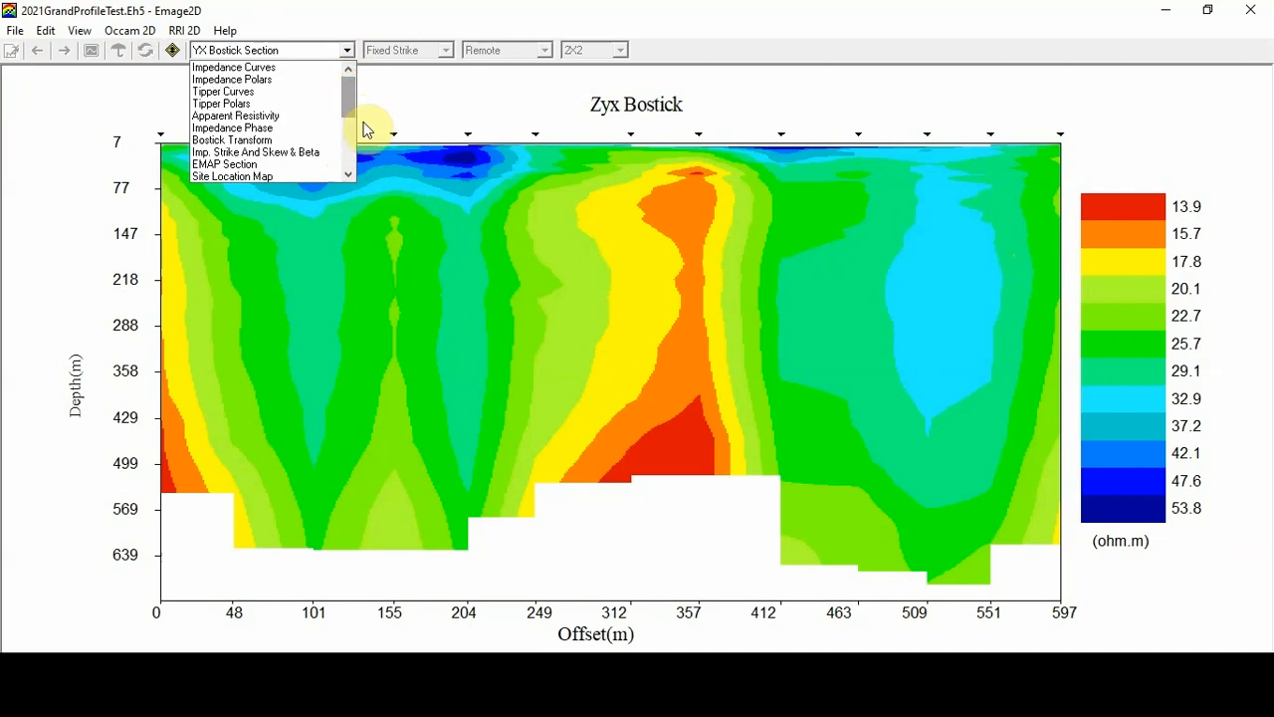
left_click(36, 119)
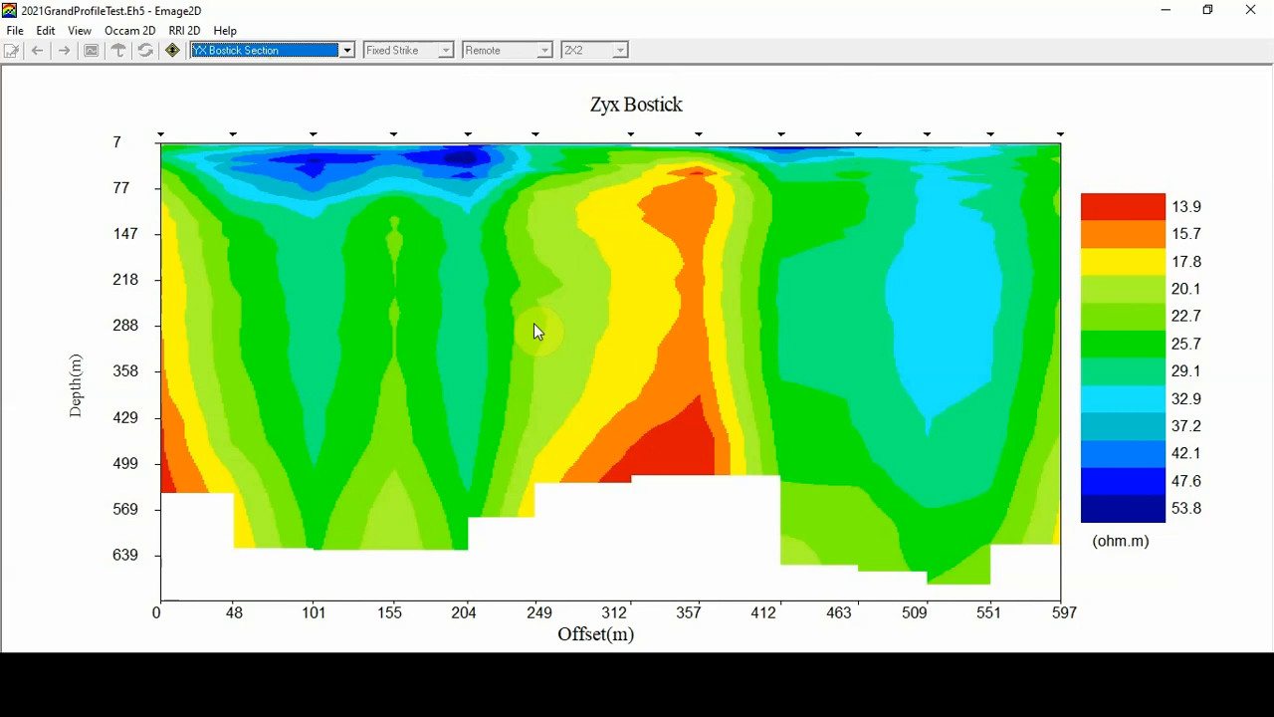
Rotate all sites to the profile azimuth of -21 and set the TE/TM mode to Zxy as TM.
left_click(46, 31)
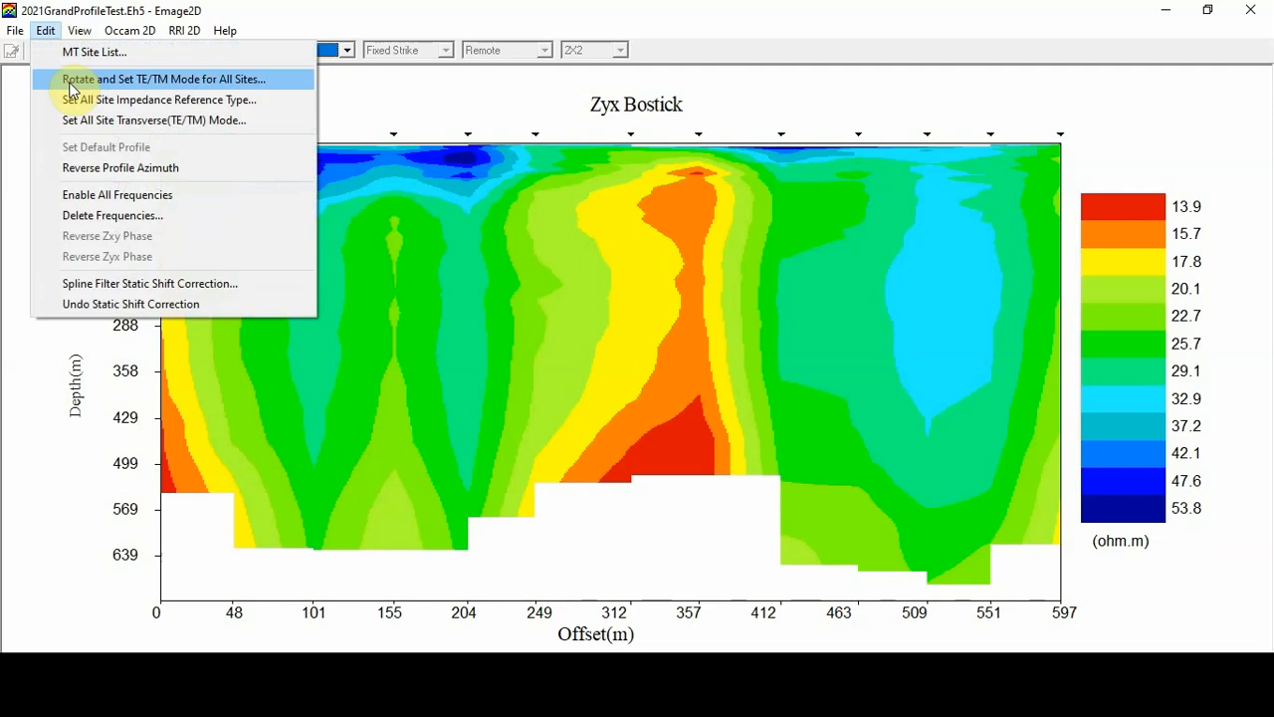
left_click(155, 84)
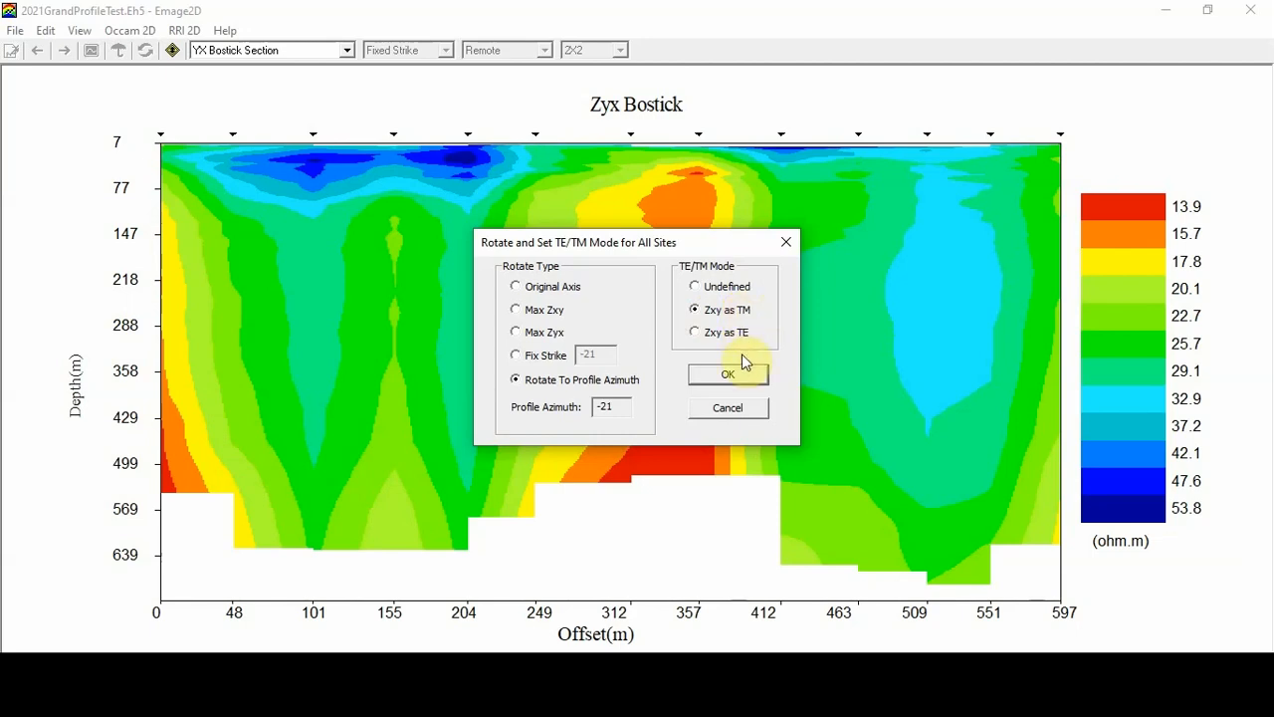
left_click(737, 386)
left_click(737, 385)
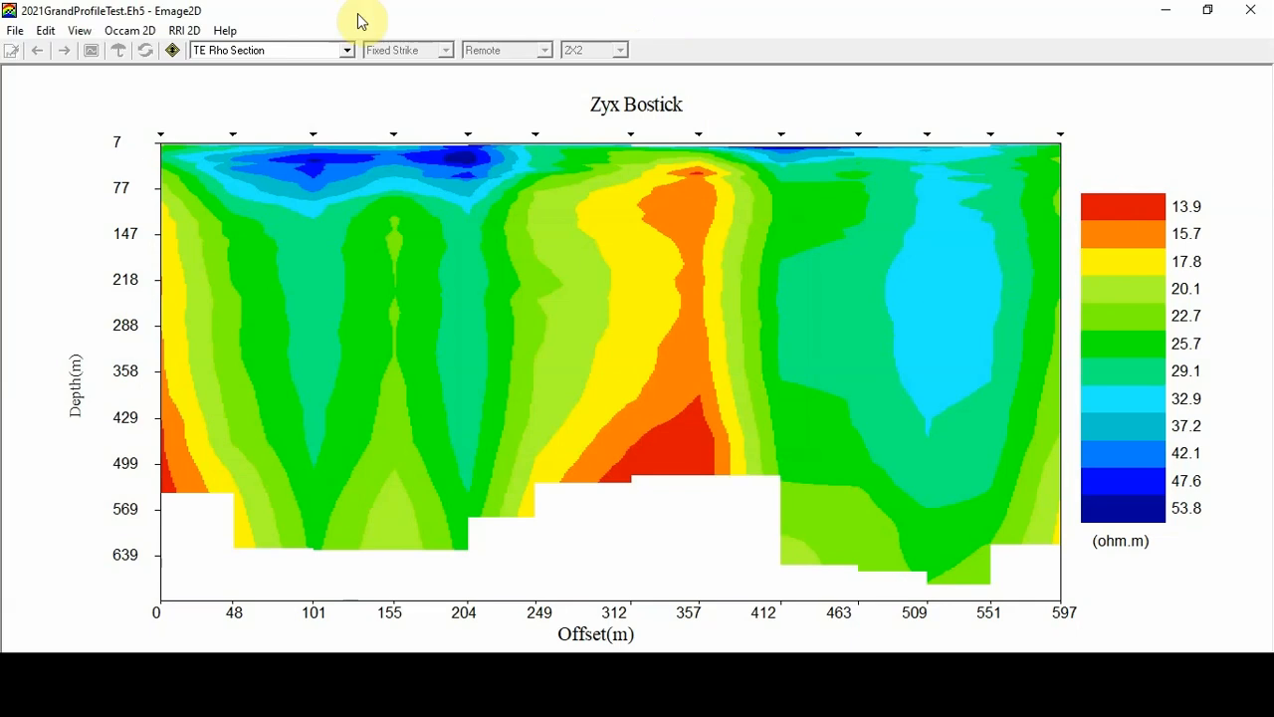
Toggle the Static data selection in the Occam 2D inversion parameters and accept the parameter set.
left_click(115, 32)
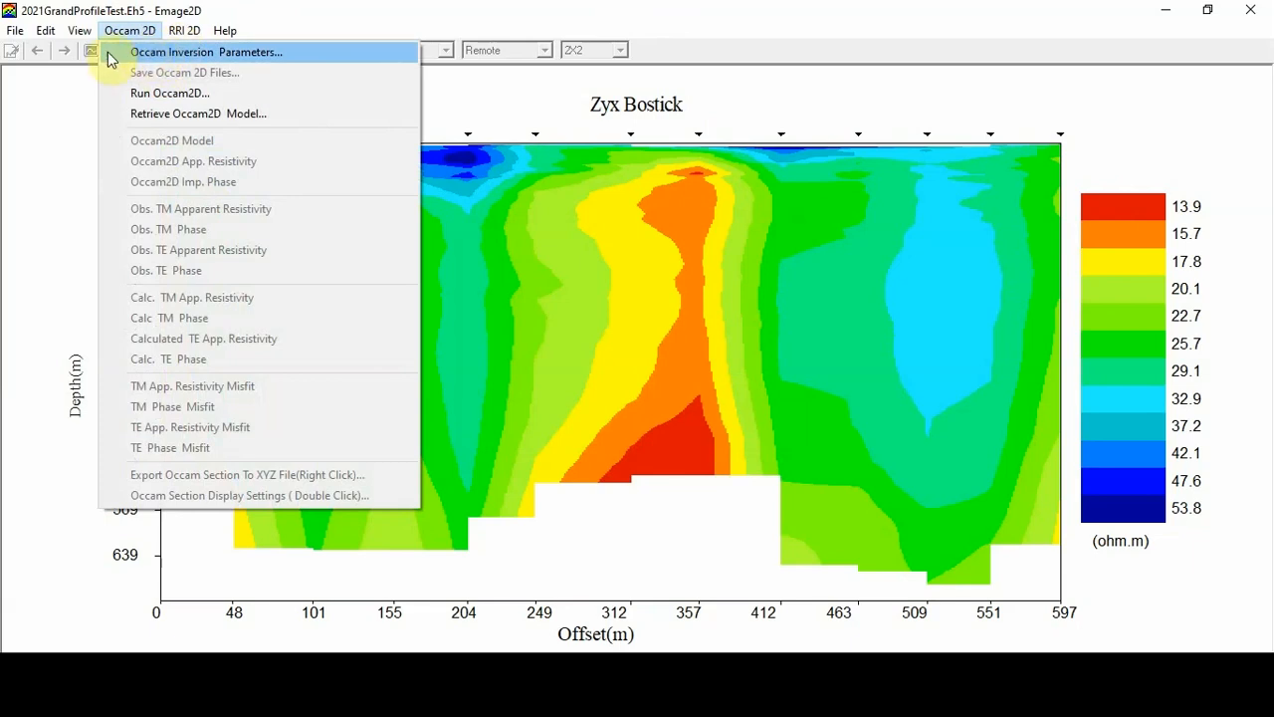
left_click(176, 52)
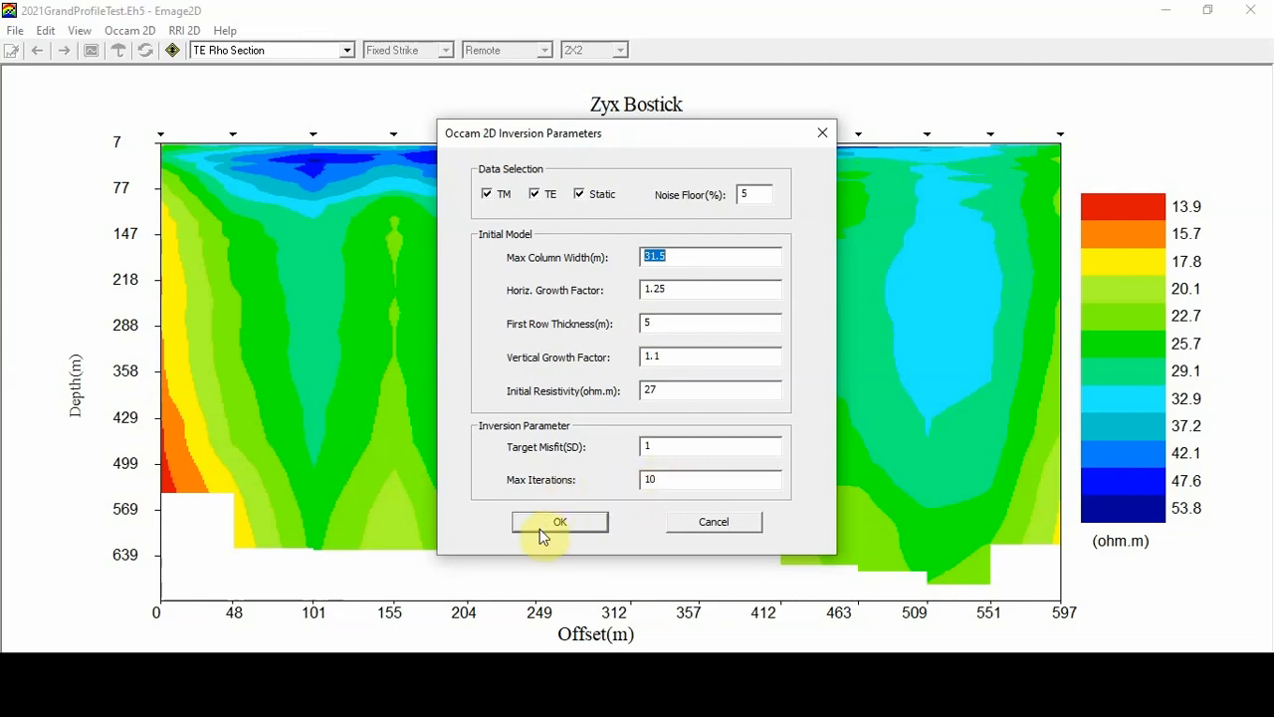
left_click(582, 197)
left_click(554, 521)
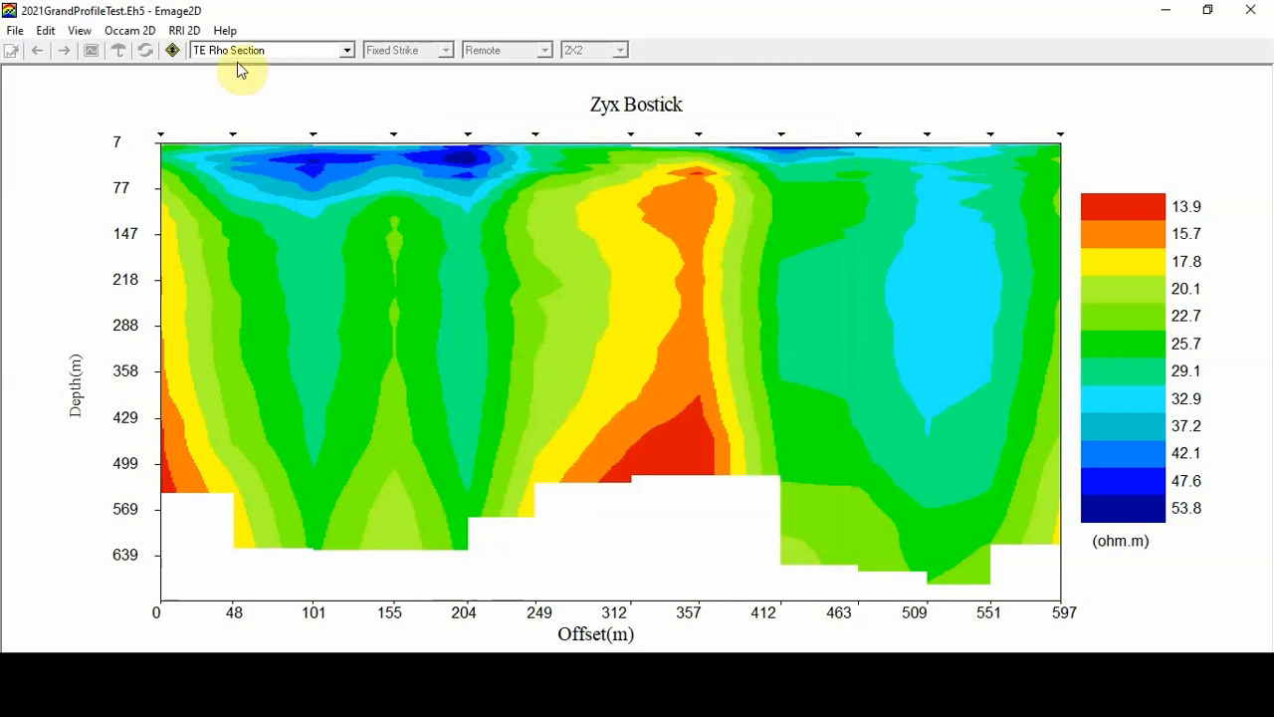
Start saving the Occam 2D files and choose C:\Occam-data as the destination folder.
left_click(120, 34)
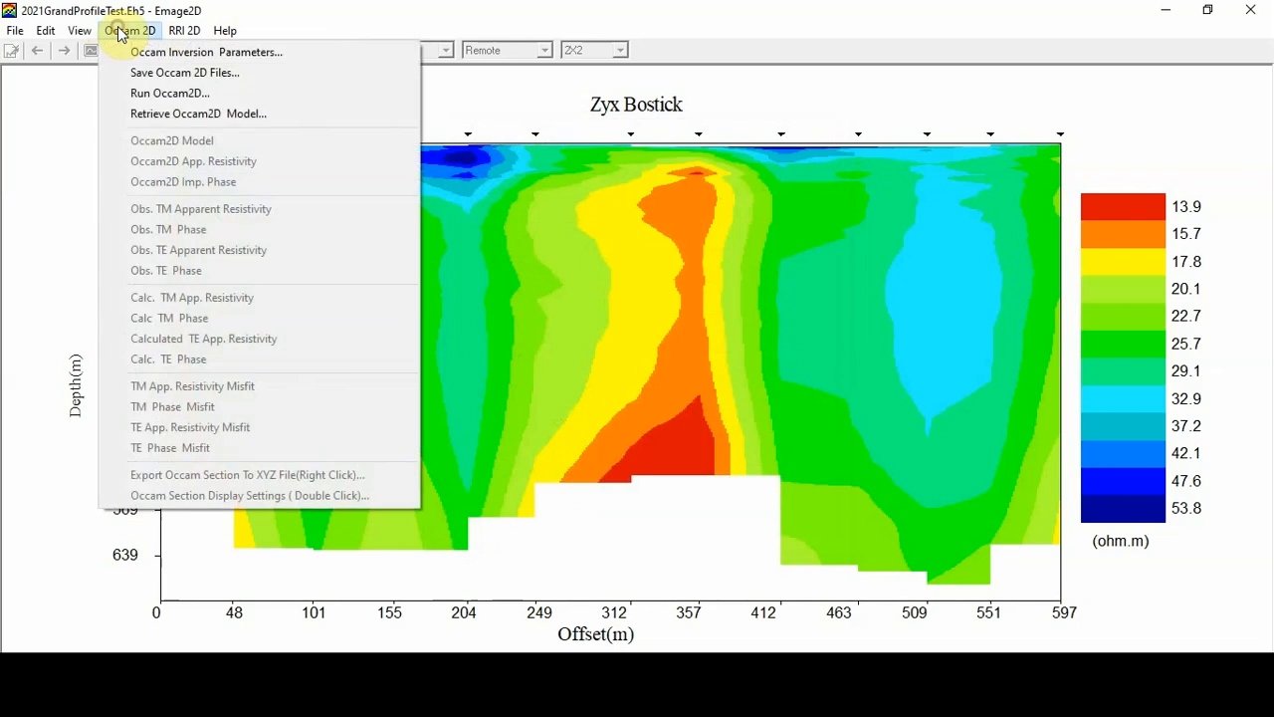
left_click(156, 78)
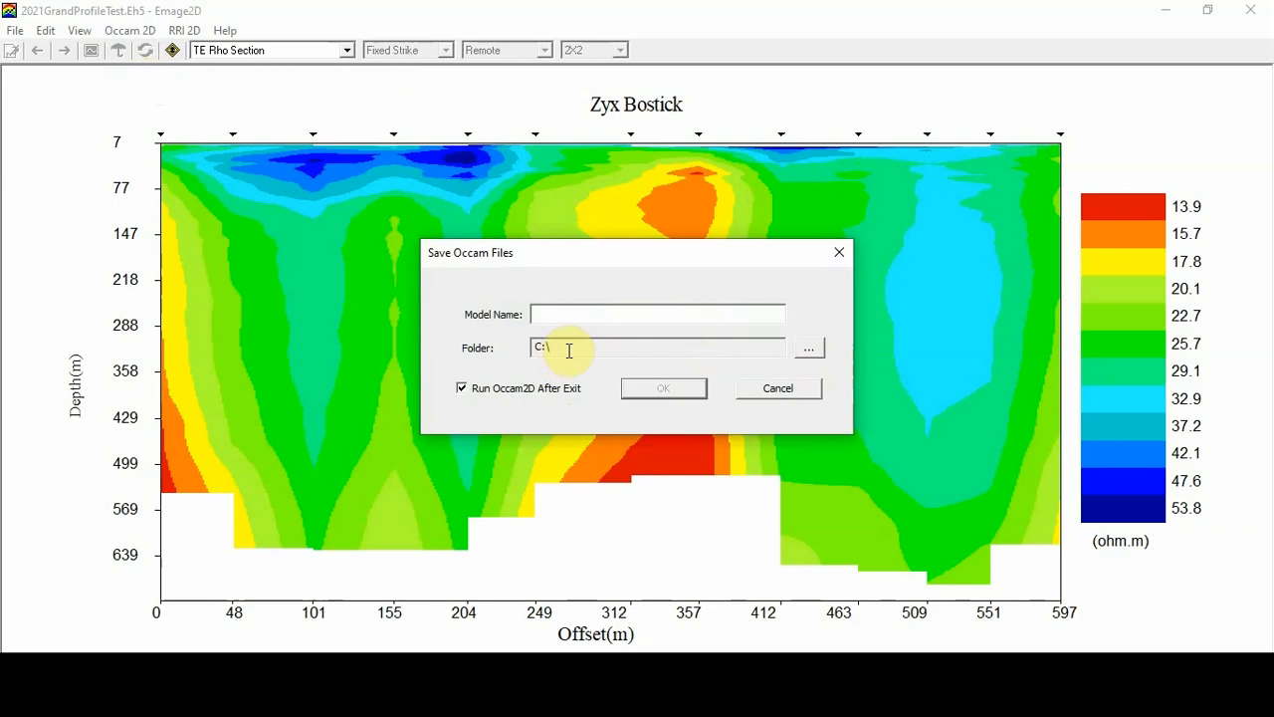
left_click(810, 356)
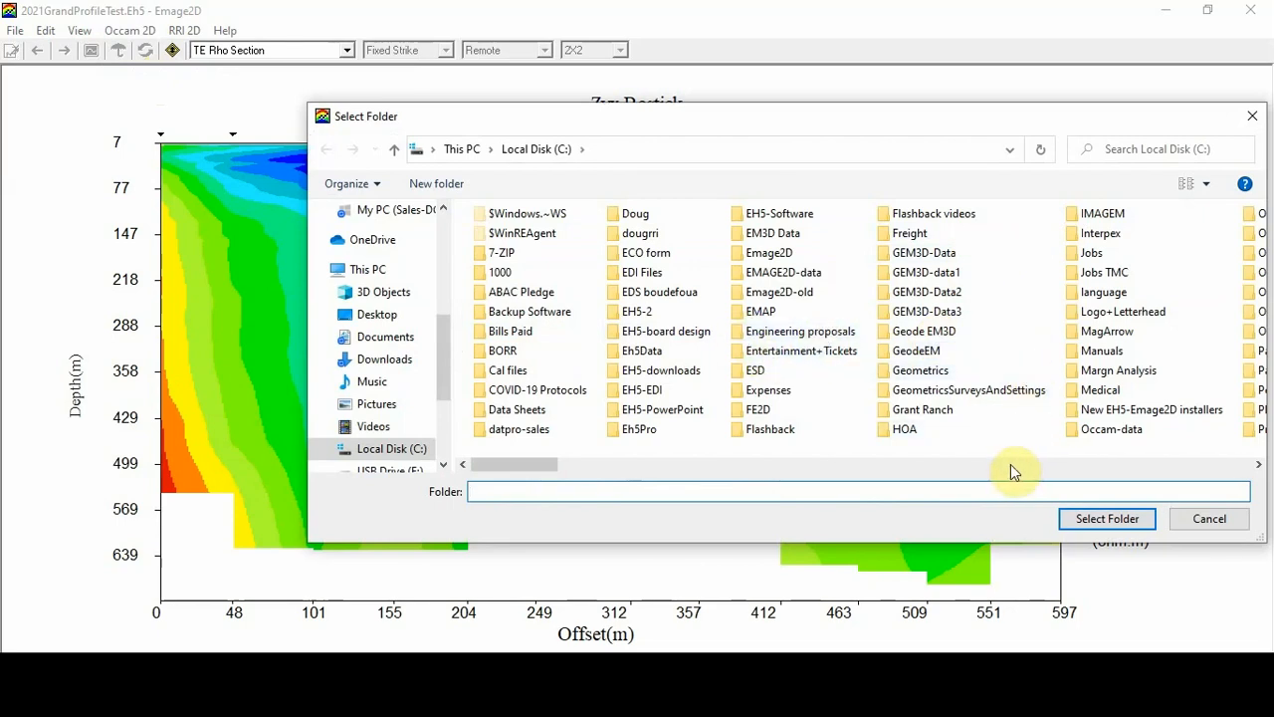
double_click(1103, 435)
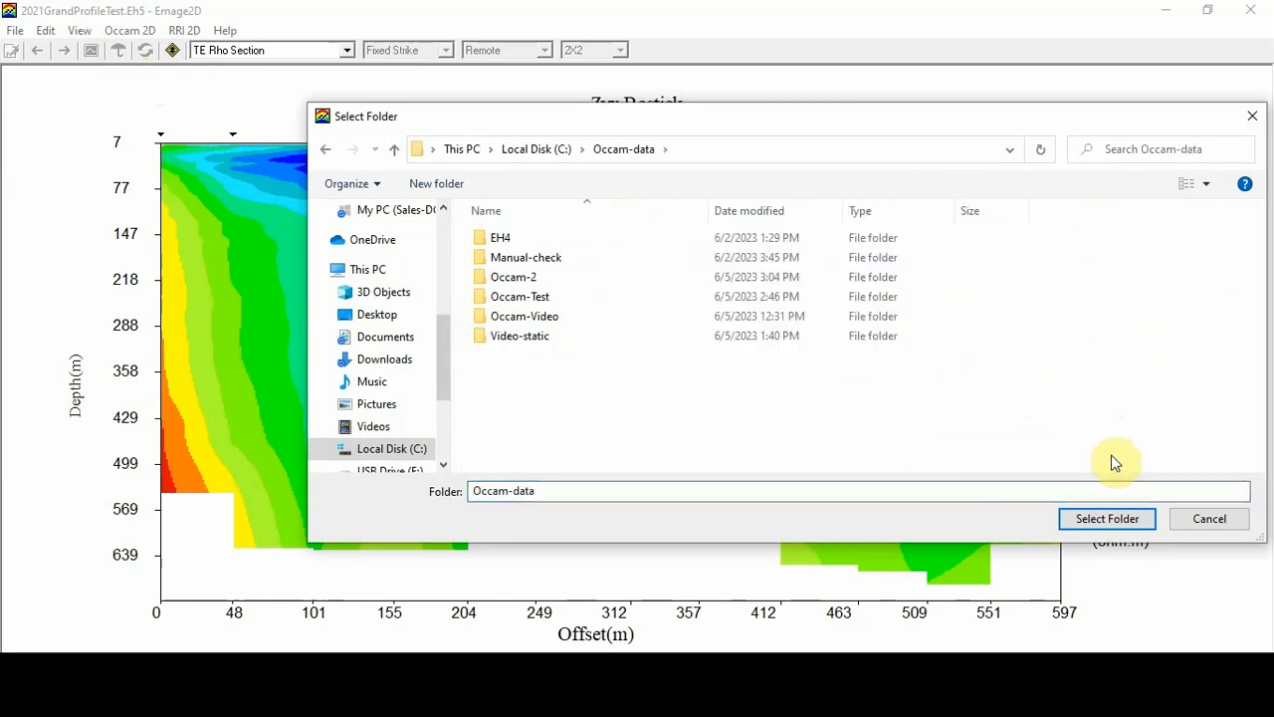
left_click(1105, 518)
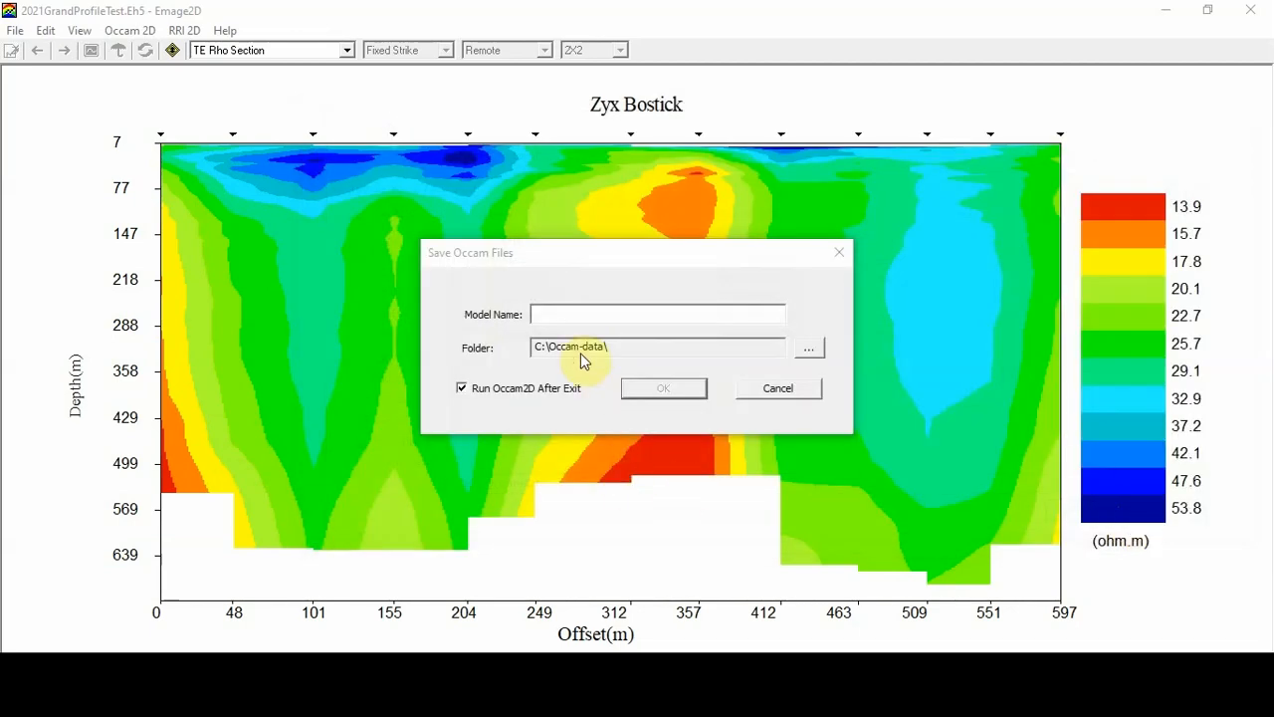
Name the model Occam-Test-X, save its files with Occam2D set to run on exit, and minimize the inversion's console window.
left_click(572, 315)
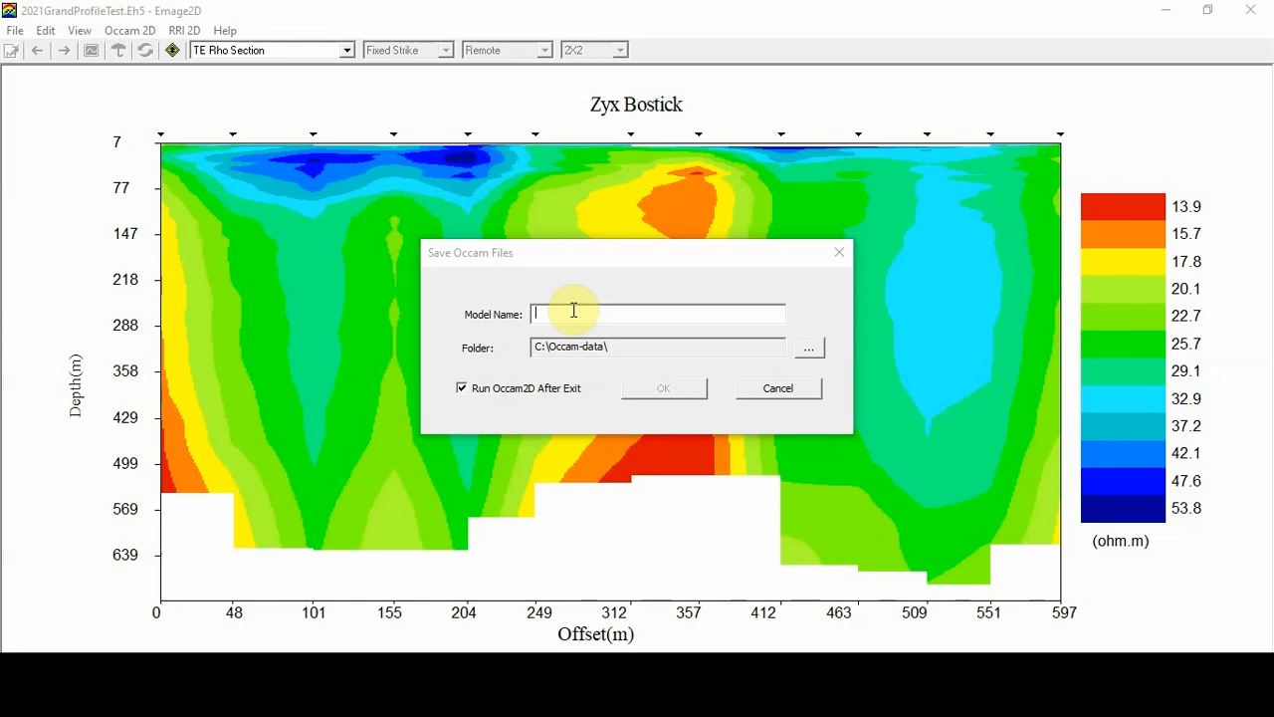
type("Occam")
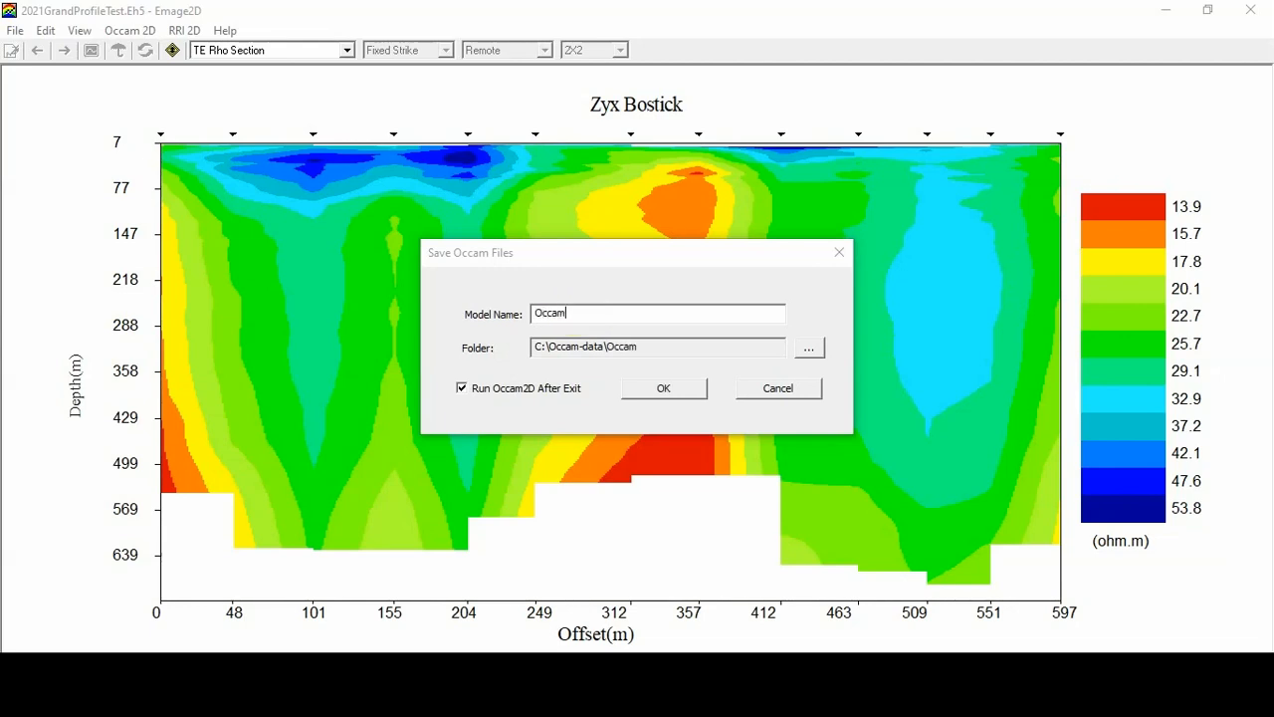
type("-TestXD")
key("BackSpace")
type("-")
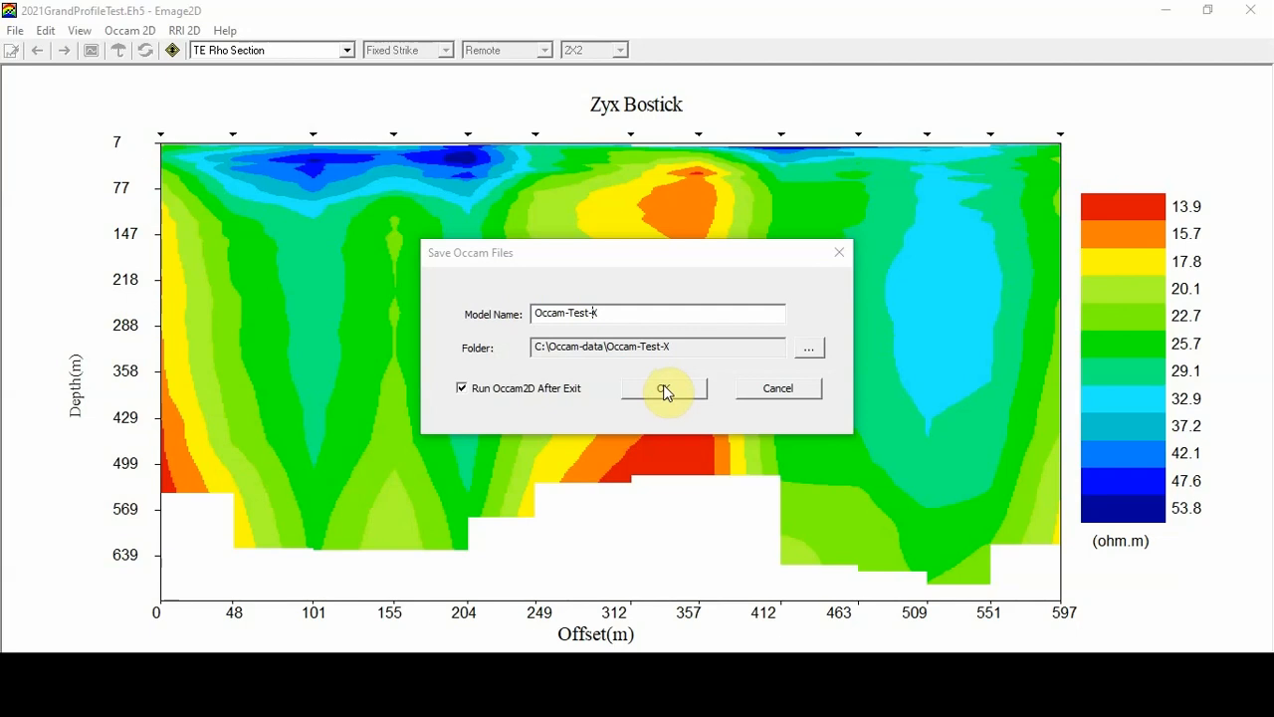
left_click(665, 390)
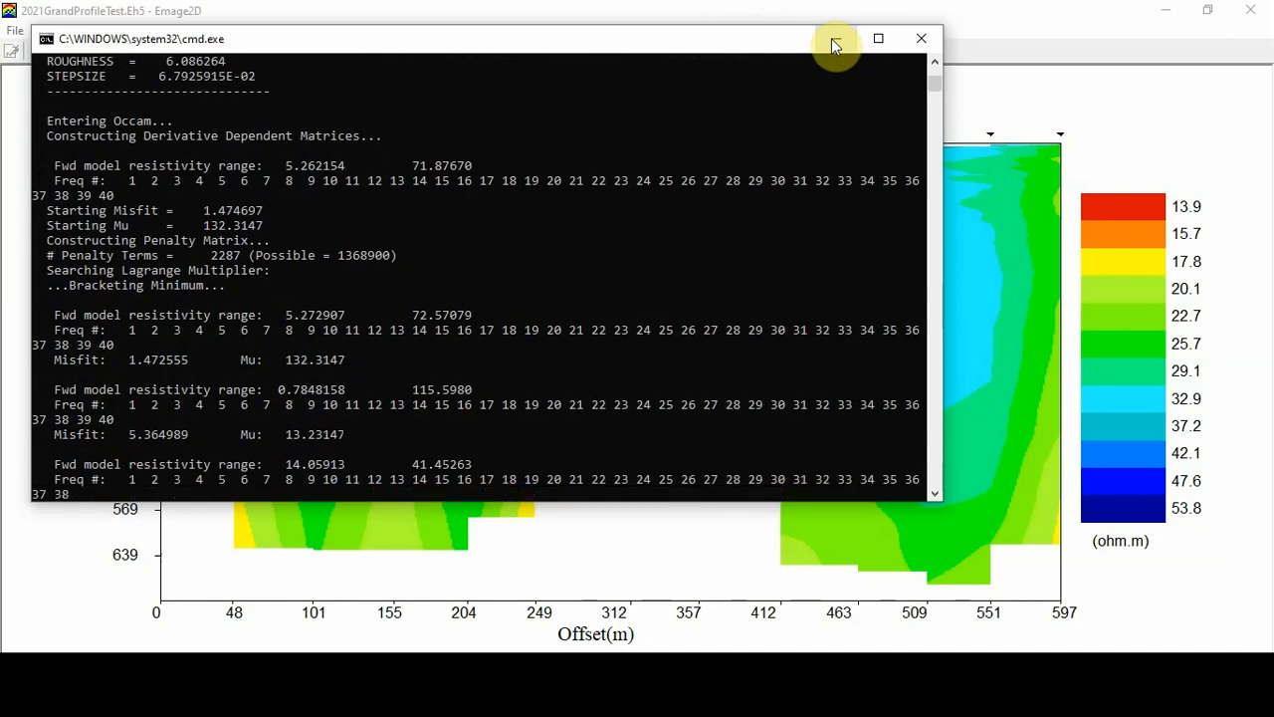
left_click(834, 41)
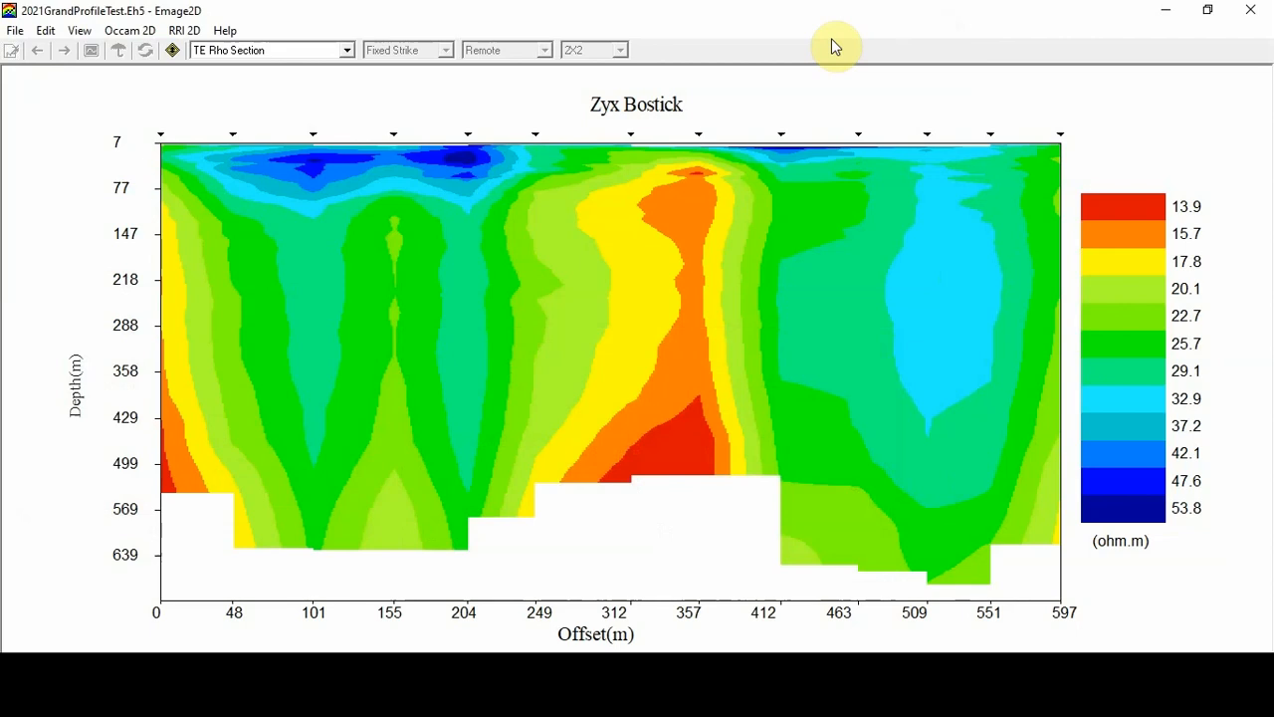
Retrieve the Occam2D inversion model Occam-Video10.iter from the Occam-Video folder in C:\Occam-data.
left_click(130, 33)
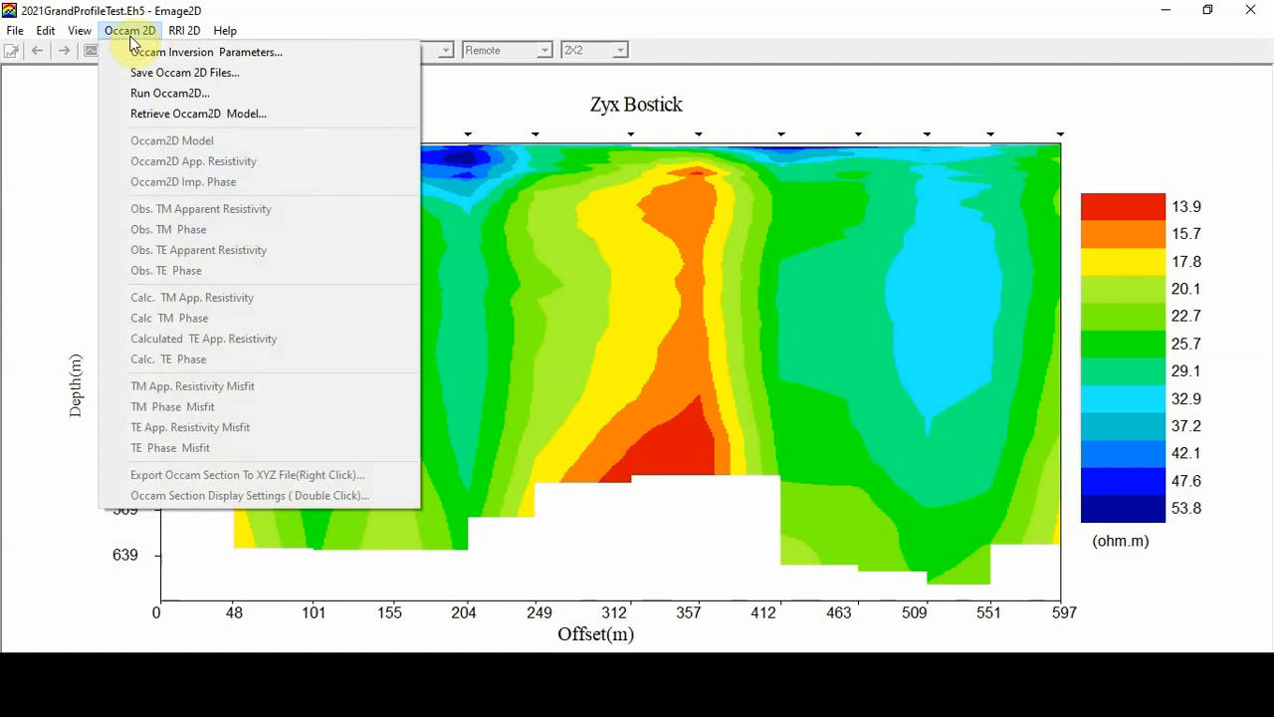
left_click(171, 119)
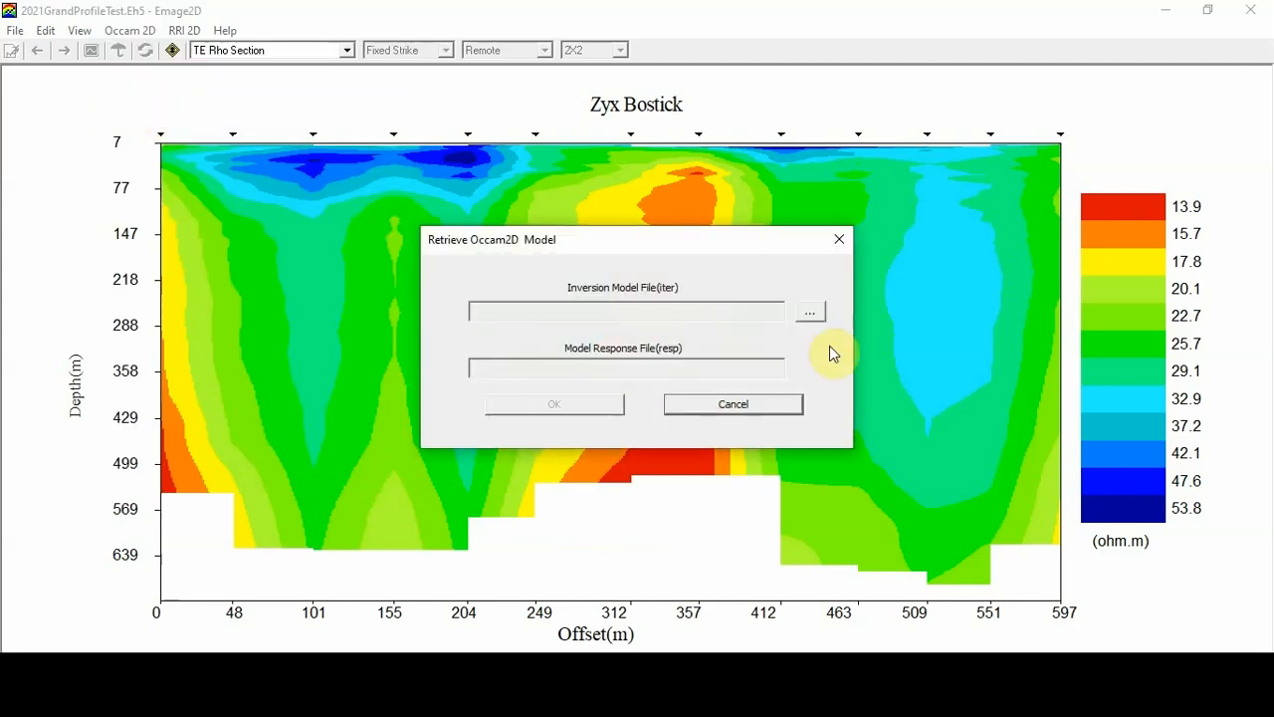
left_click(810, 312)
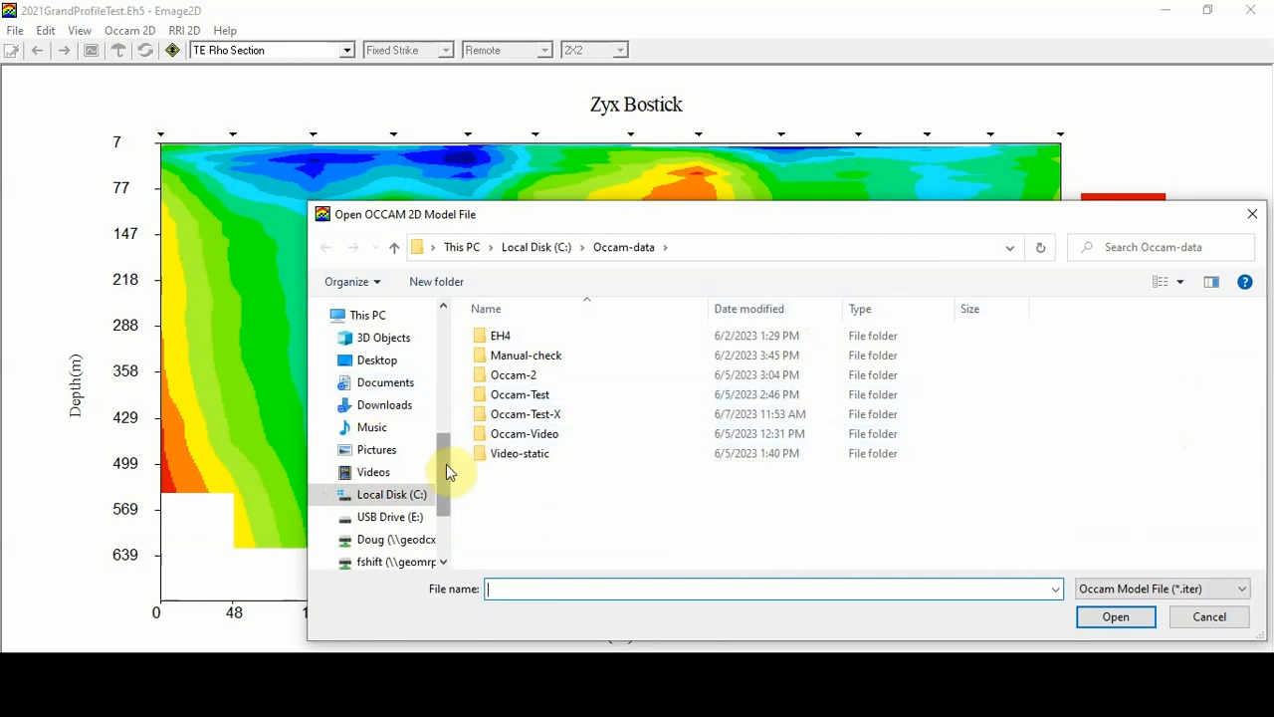
double_click(508, 435)
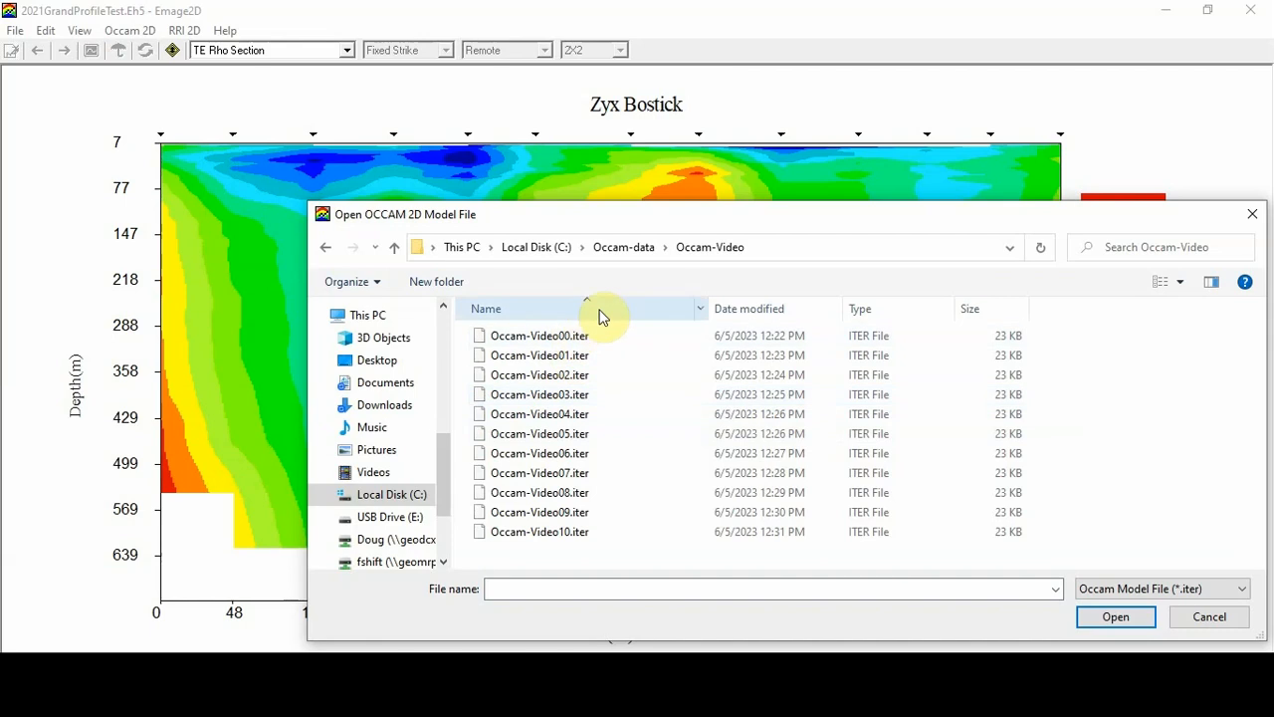
left_click(527, 534)
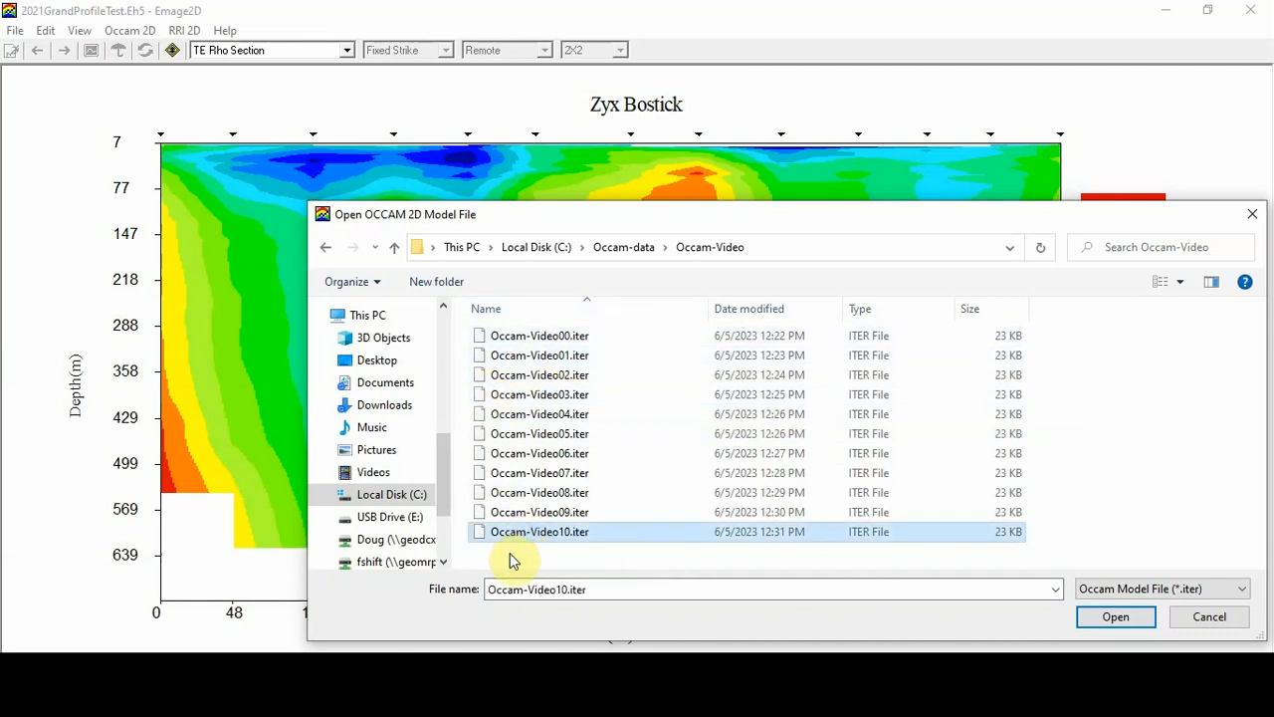
left_click(1114, 616)
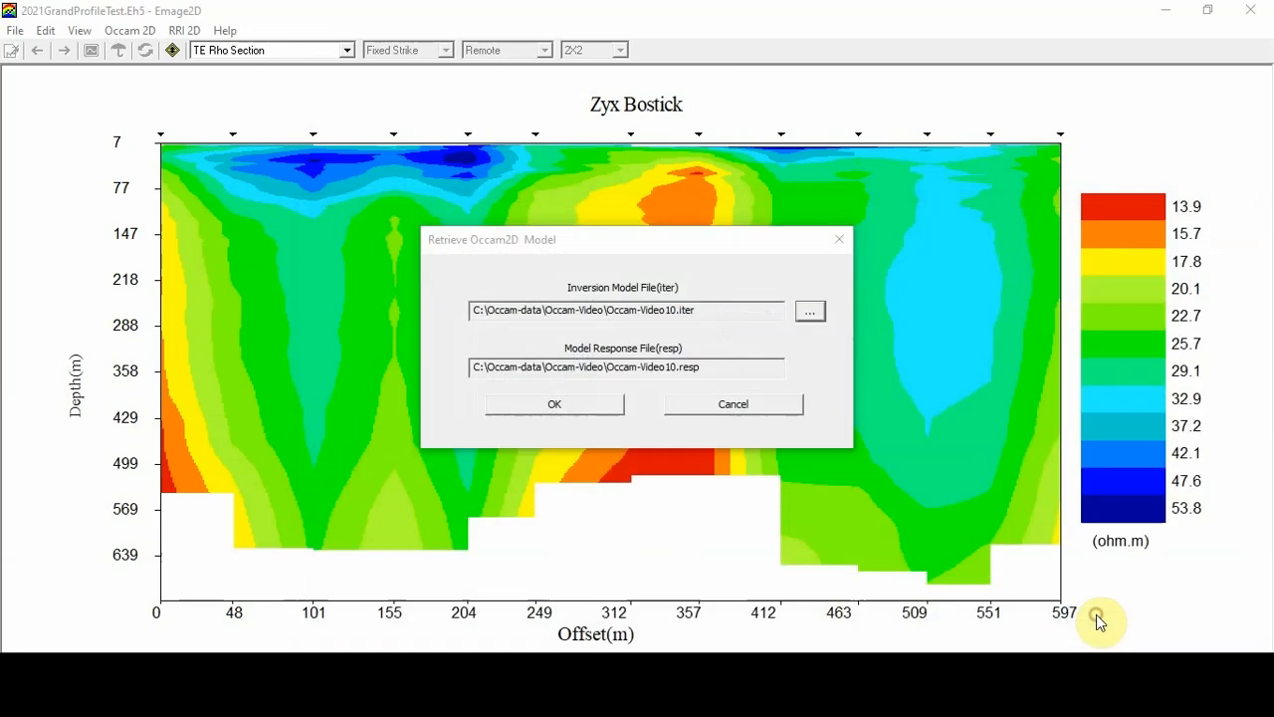
left_click(554, 405)
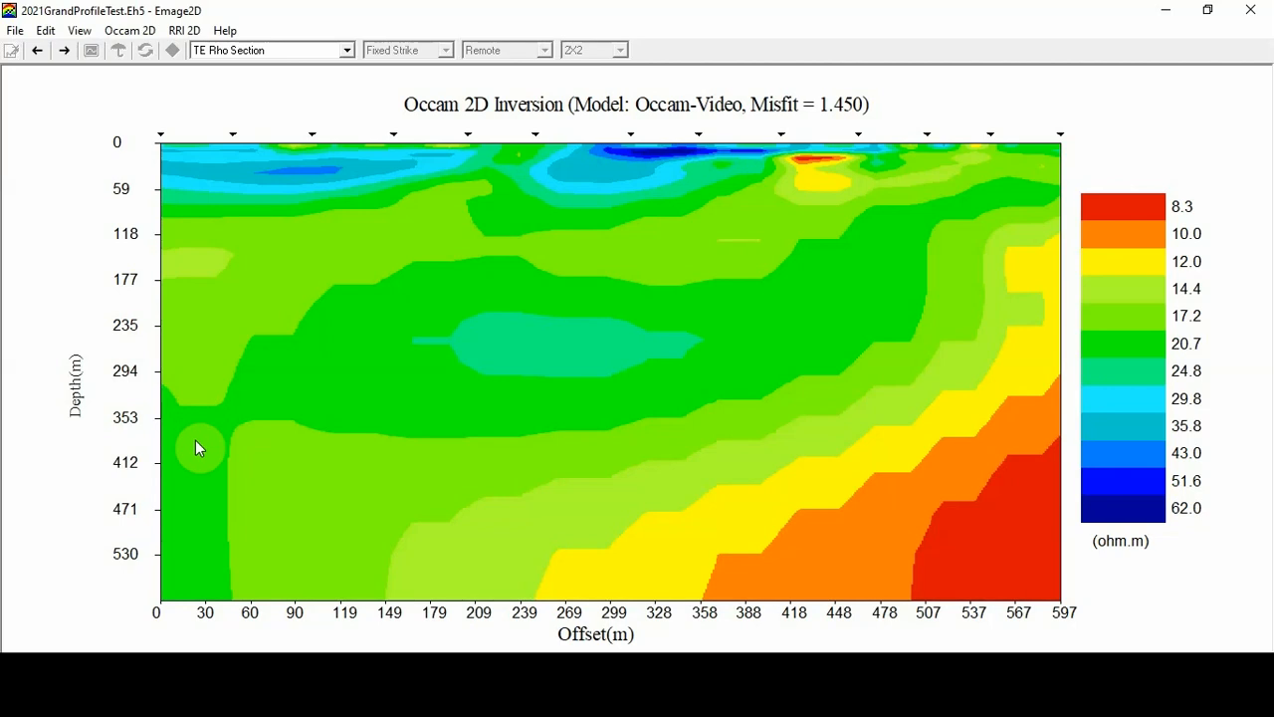
right_click(477, 267)
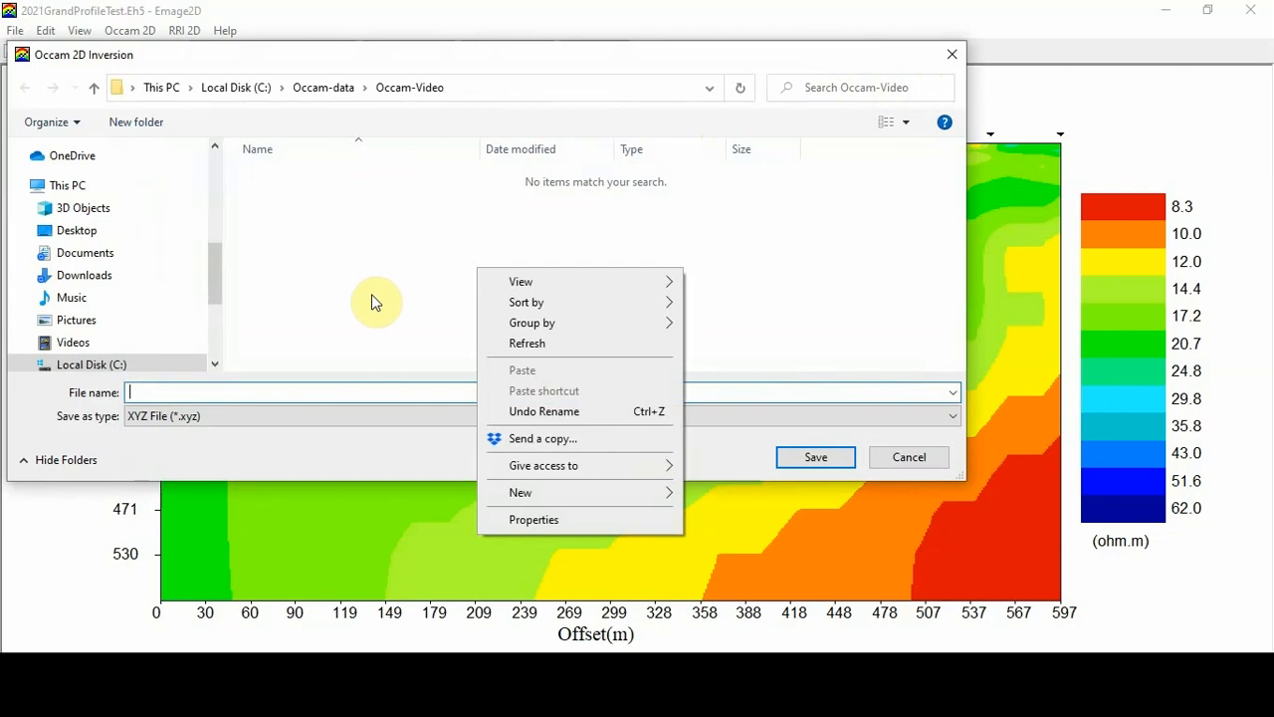
left_click(744, 288)
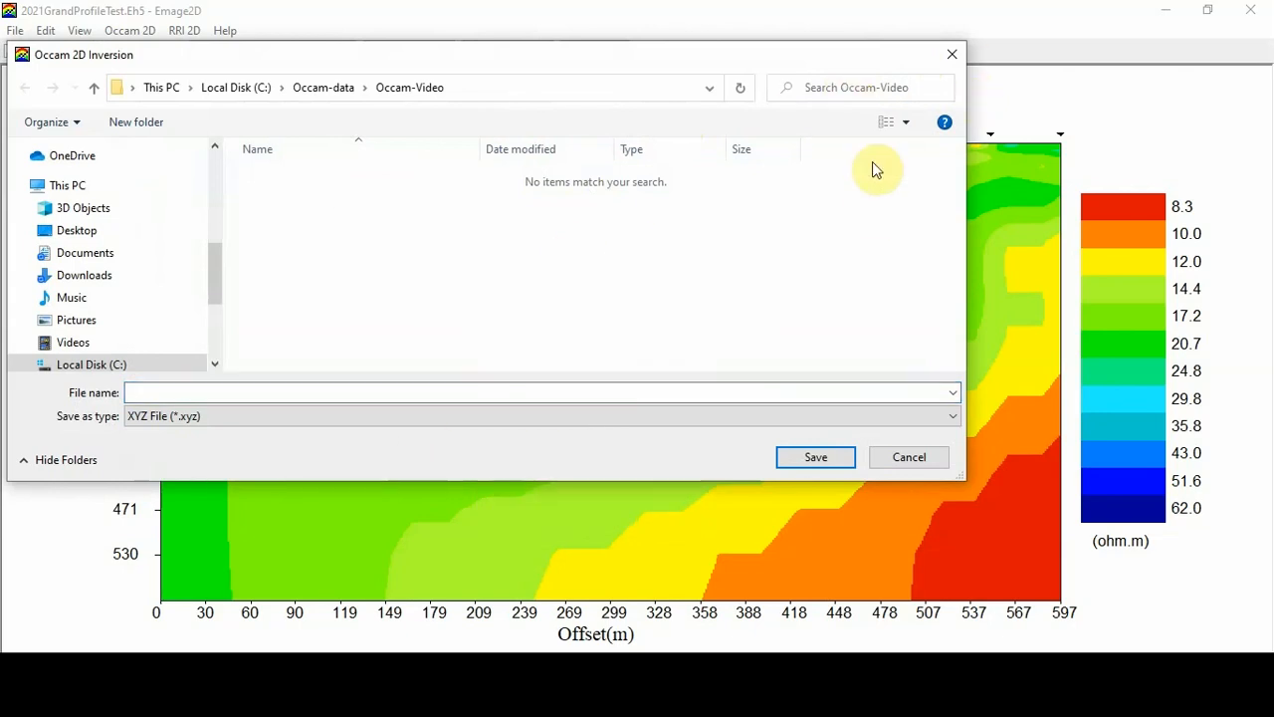
left_click(908, 458)
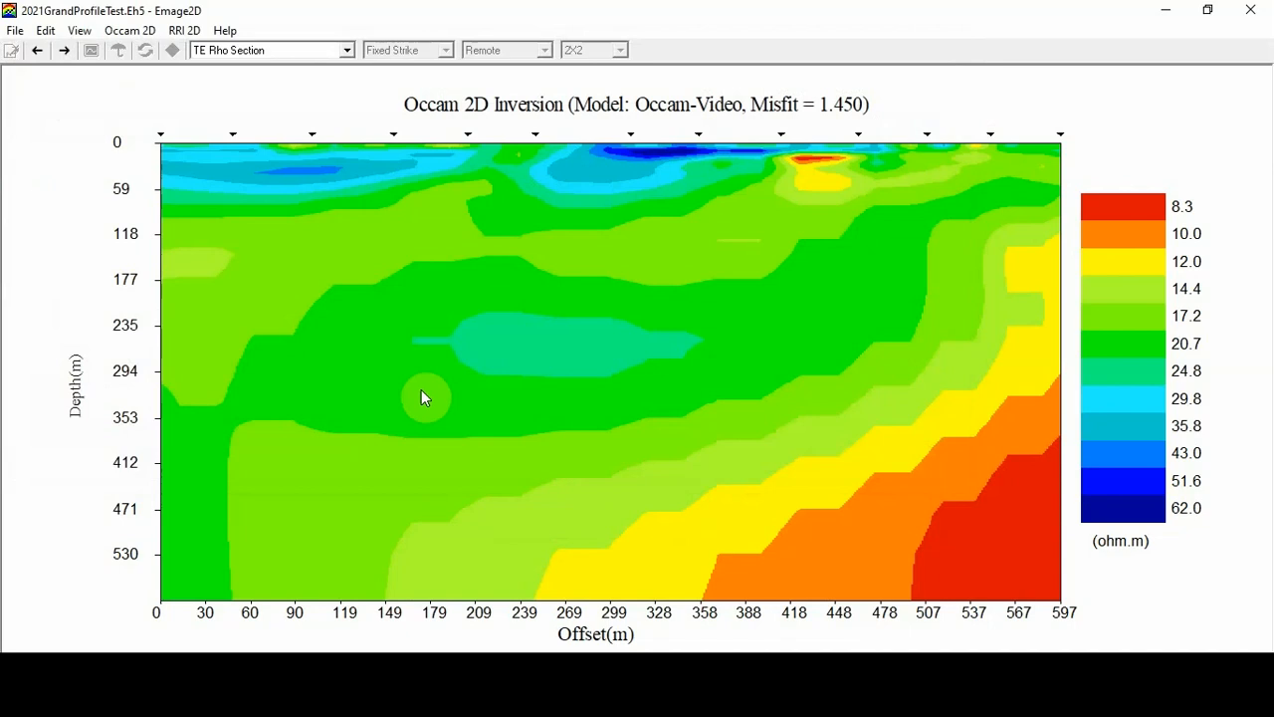
Set the end depth of the Occam 2D inversion section to 800 m in its display settings and apply it.
double_click(506, 391)
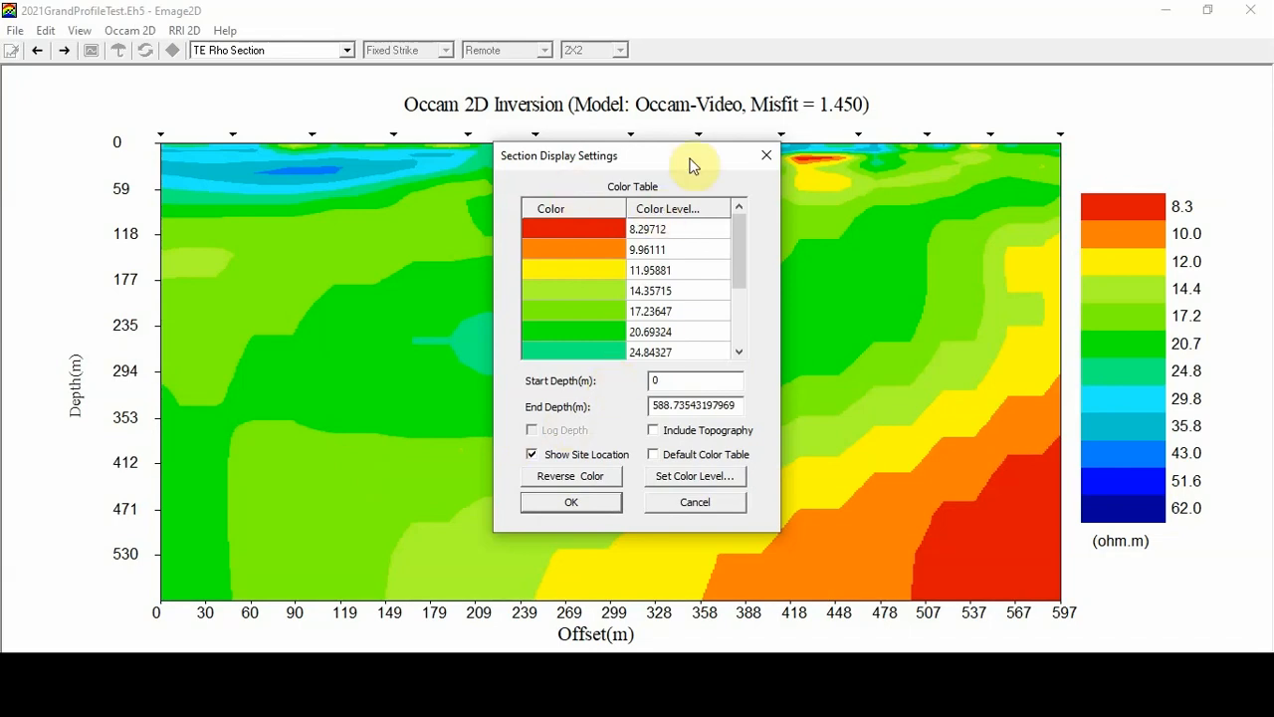
left_click_drag(641, 157, 557, 193)
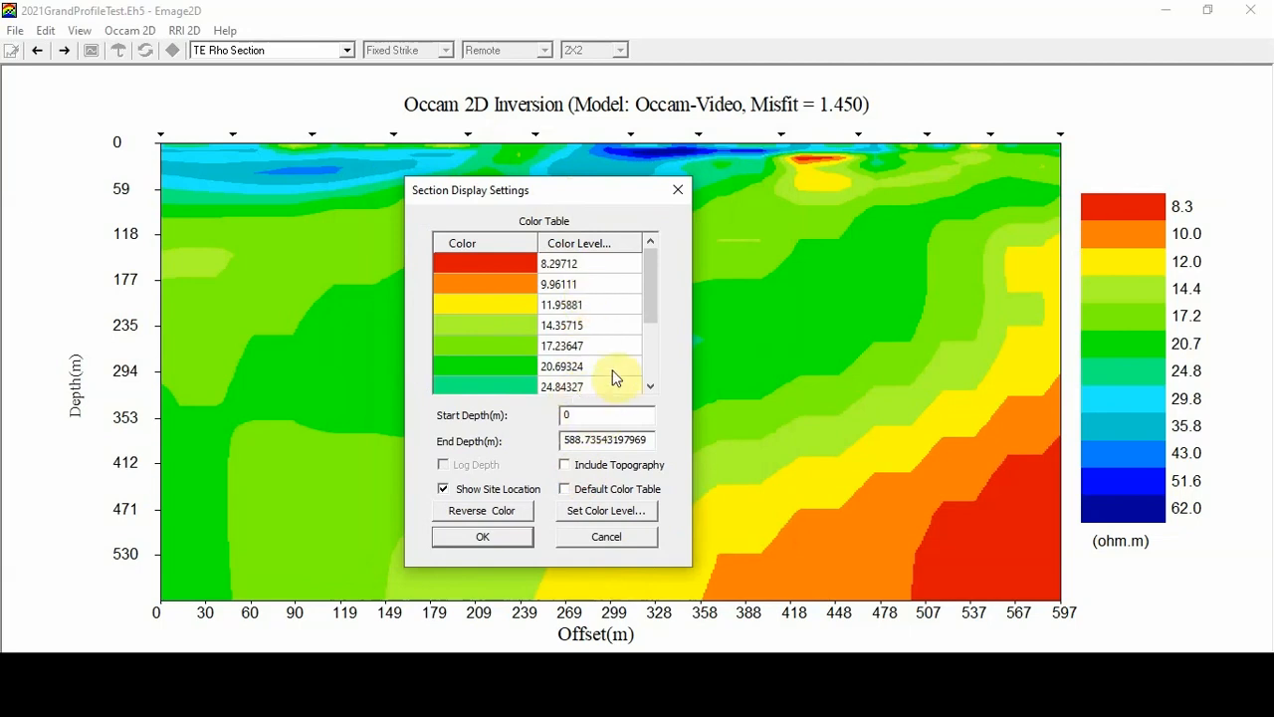
double_click(569, 415)
key("BackSpace")
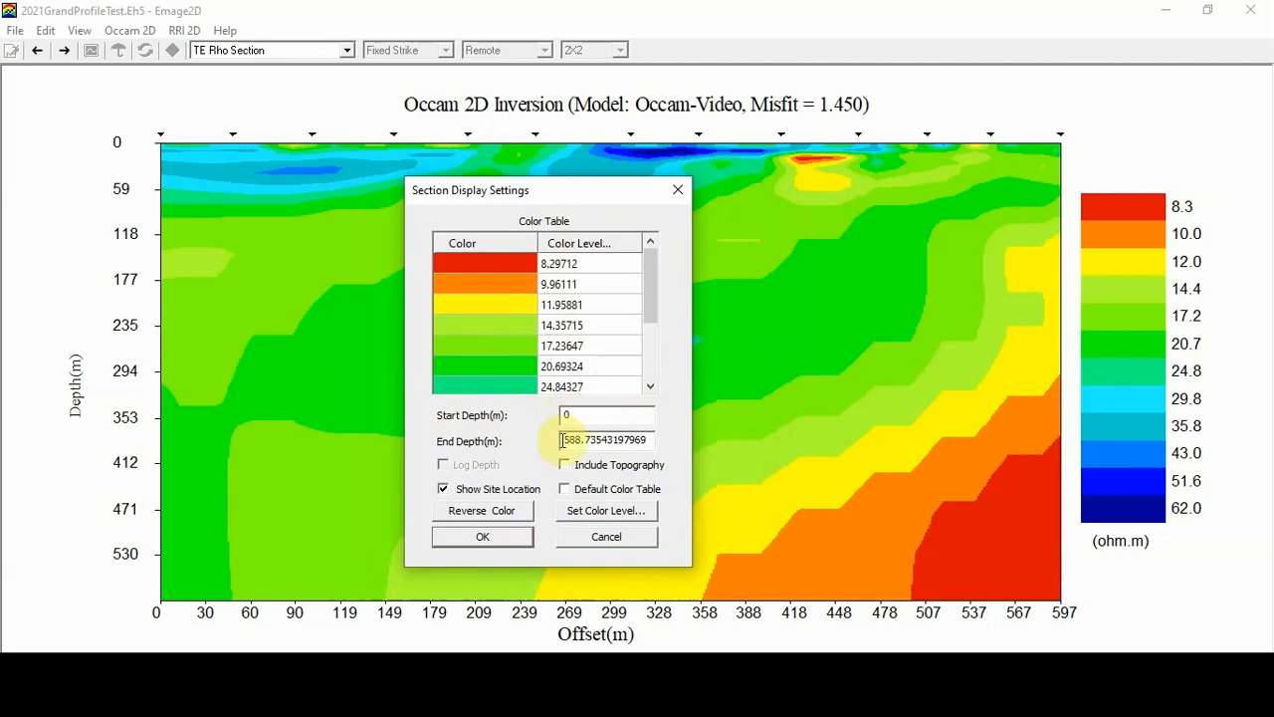
left_click_drag(563, 440, 683, 453)
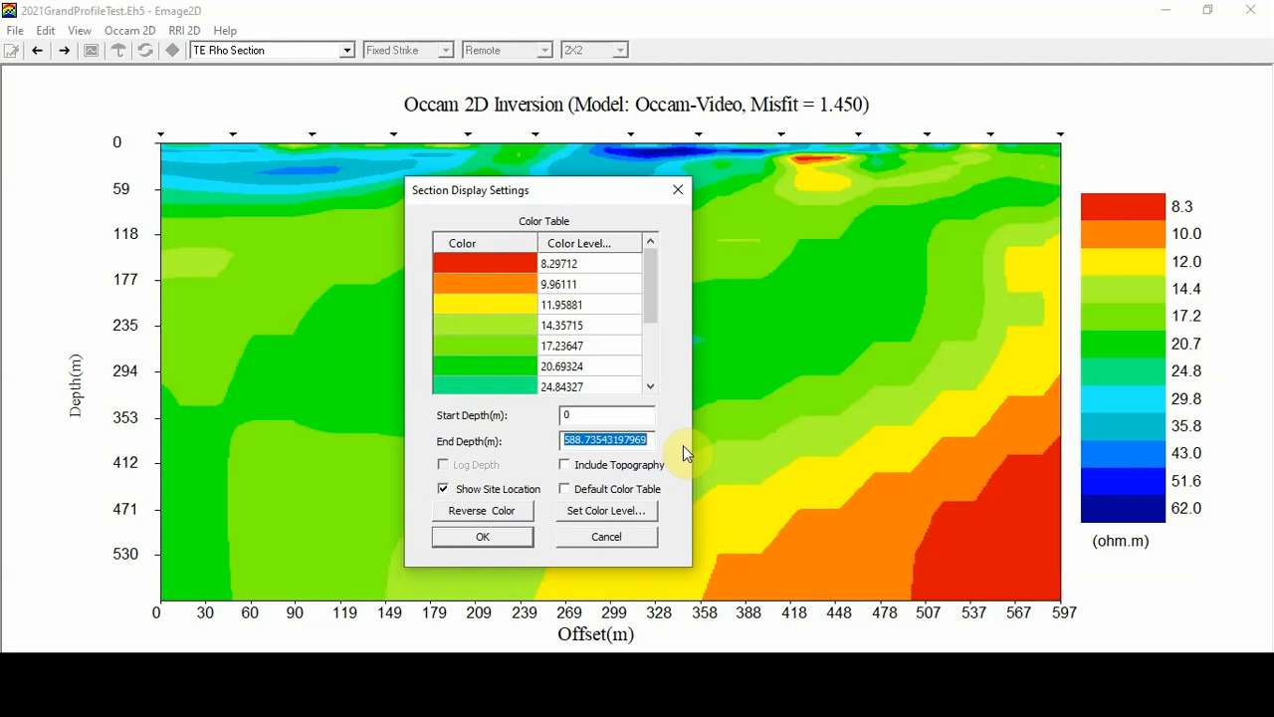
type("800")
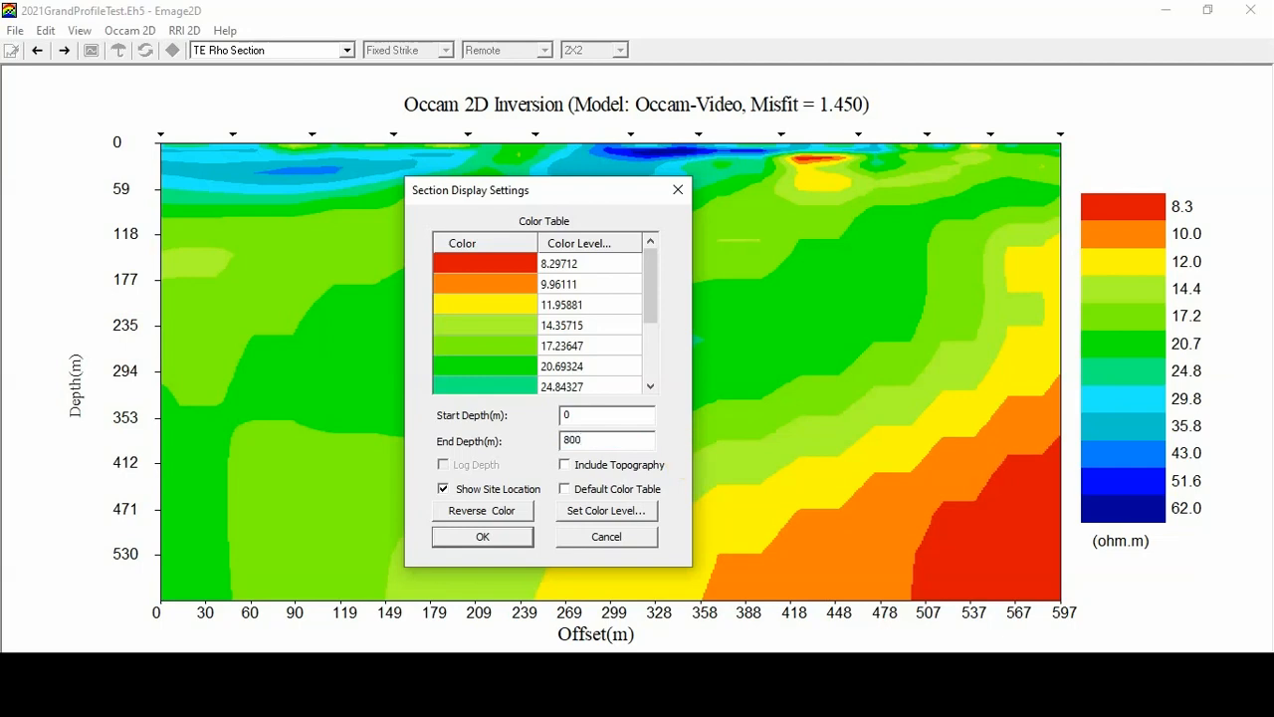
left_click(475, 538)
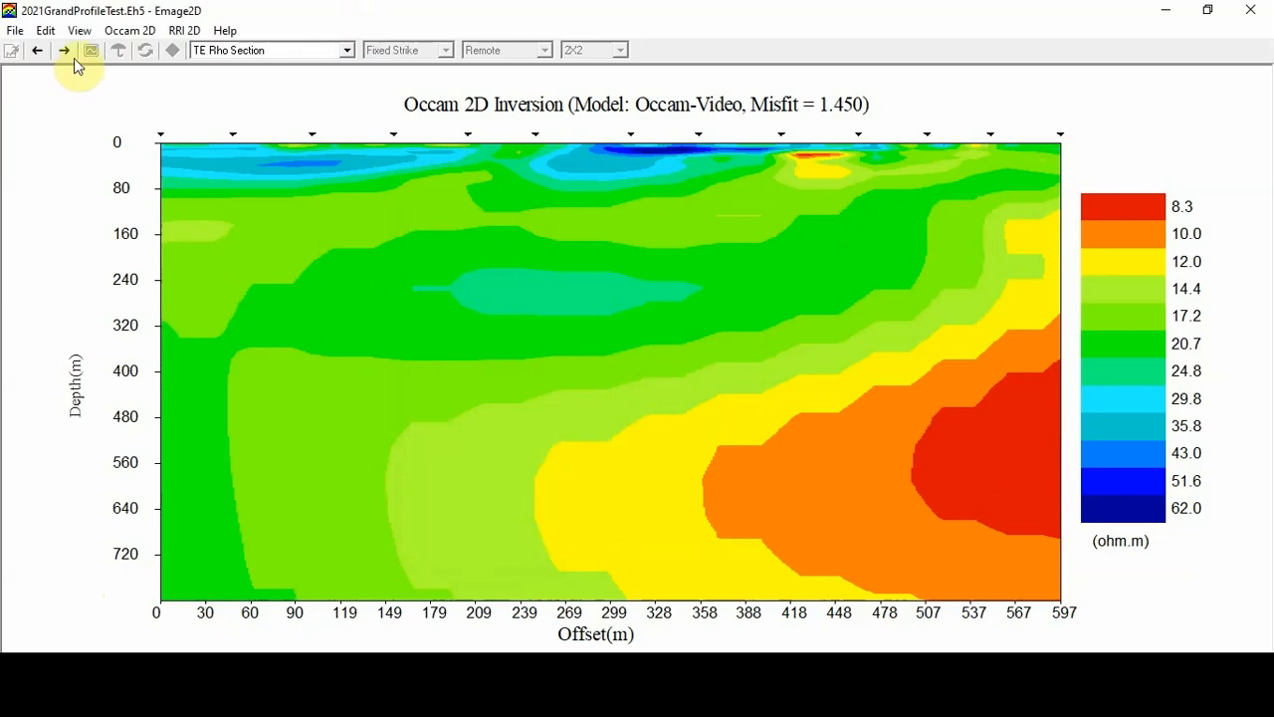
Display the Bostick Transform curves and page forward through the sites to Site13.
left_click(346, 50)
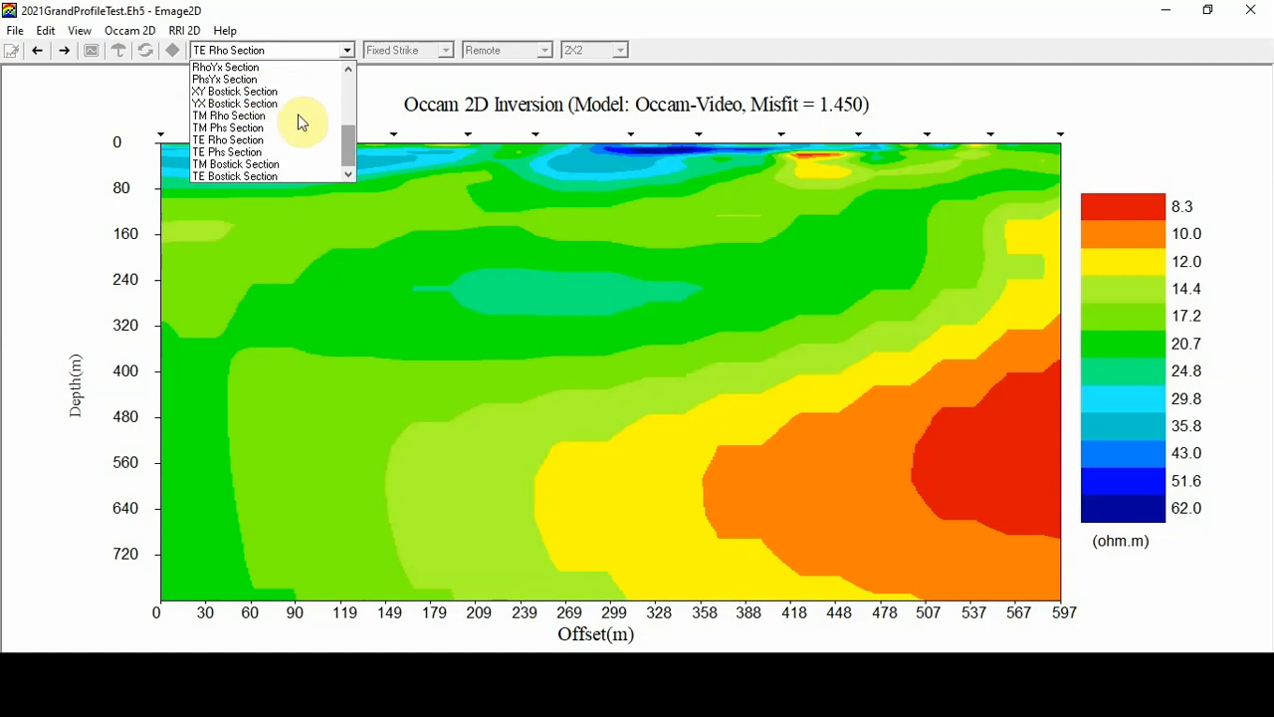
left_click_drag(351, 135, 352, 86)
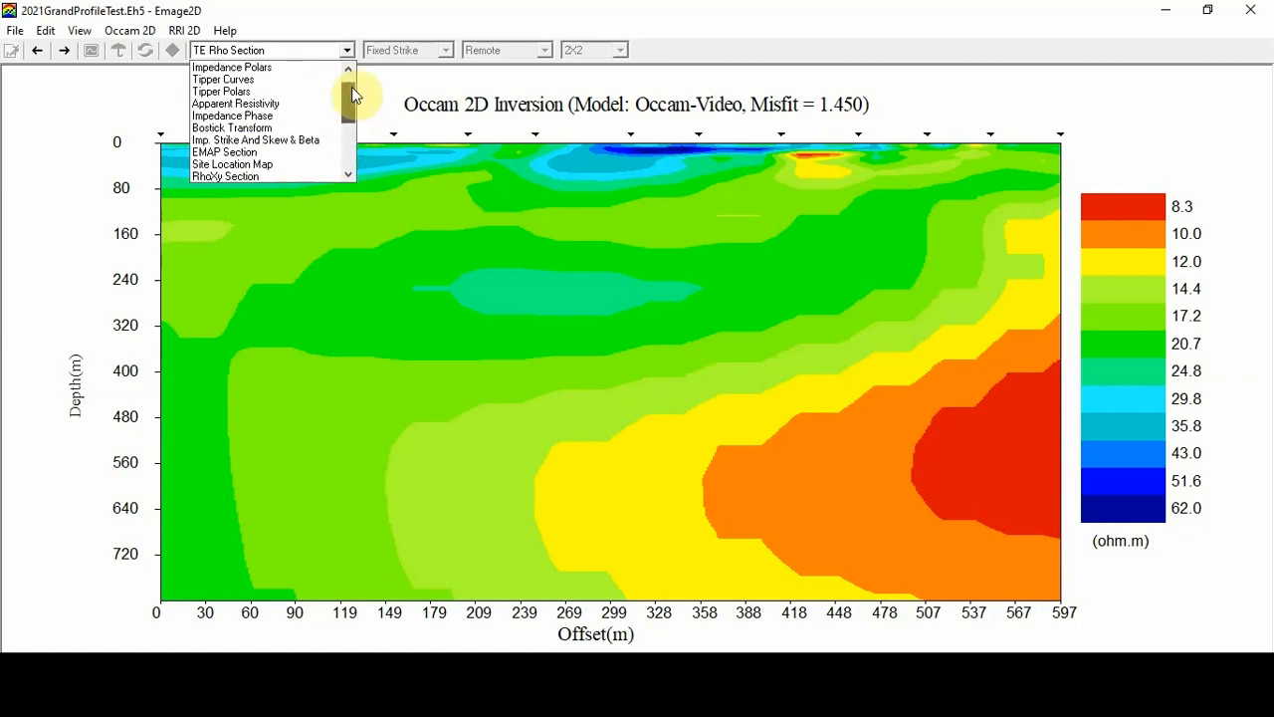
left_click(236, 128)
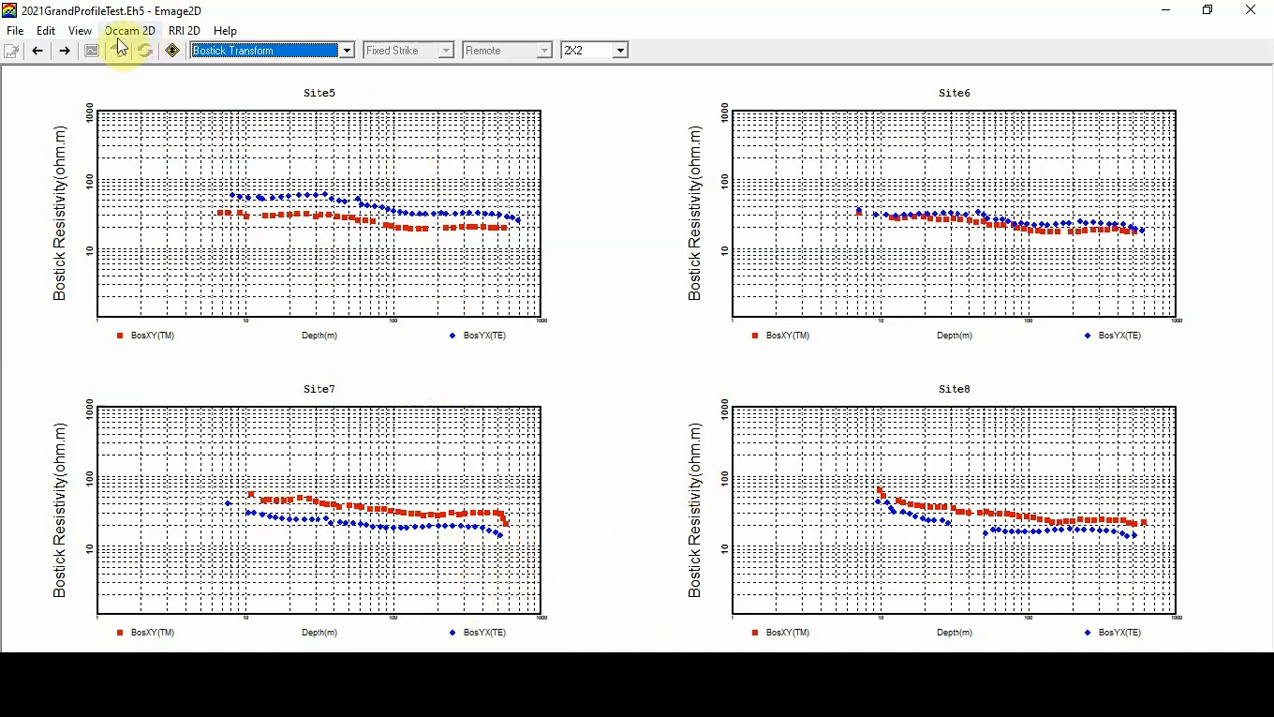
left_click(64, 51)
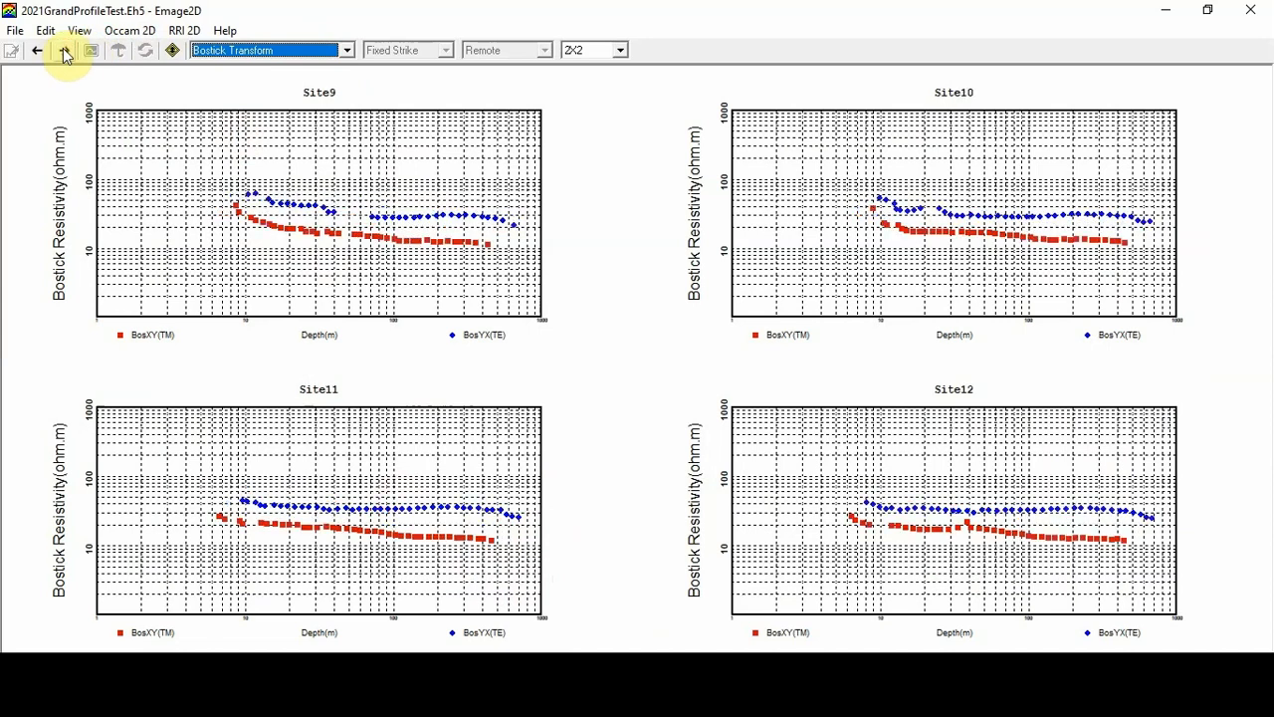
left_click(64, 51)
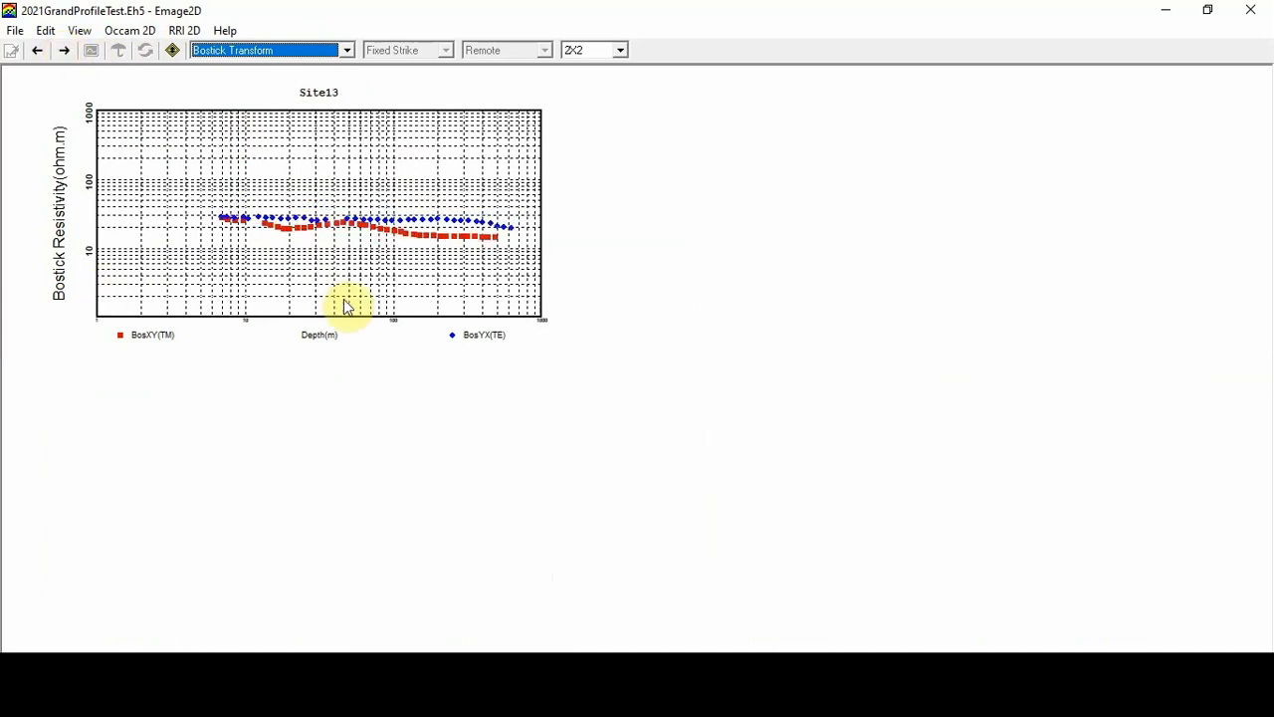
Change the Bostick Transform plot layout to 1X1 so each site fills the page.
left_click(618, 50)
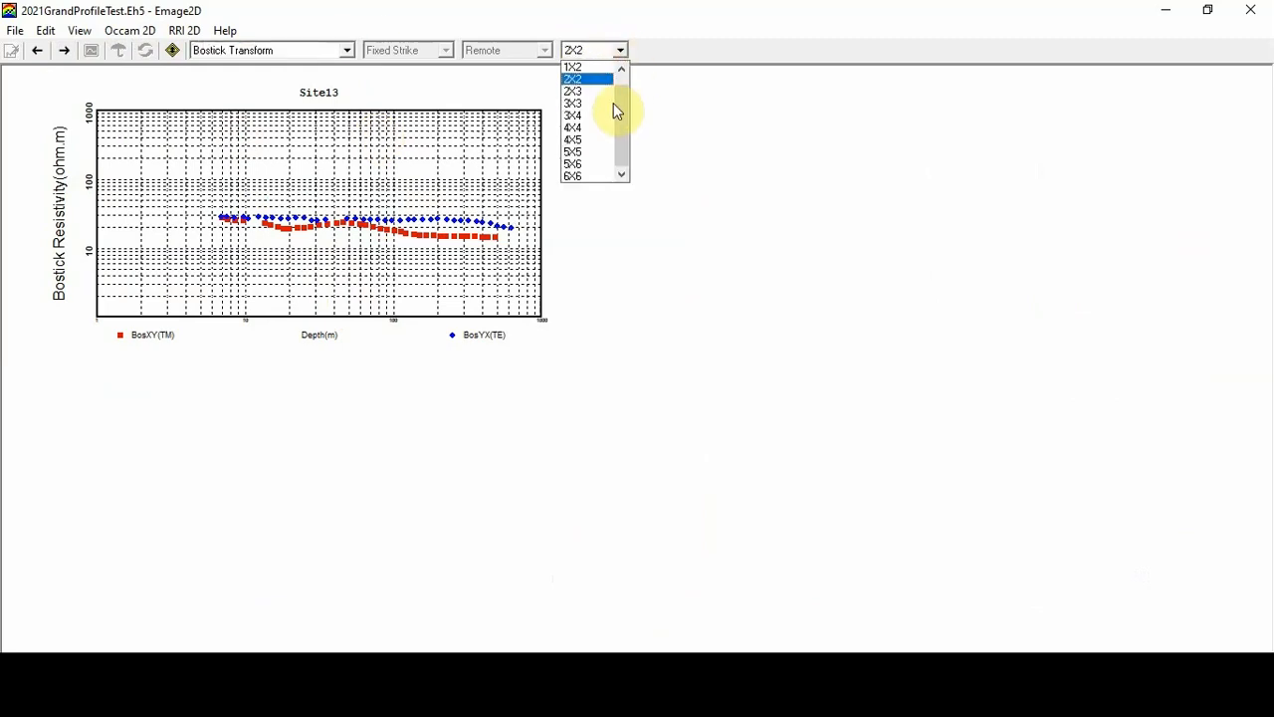
left_click(621, 68)
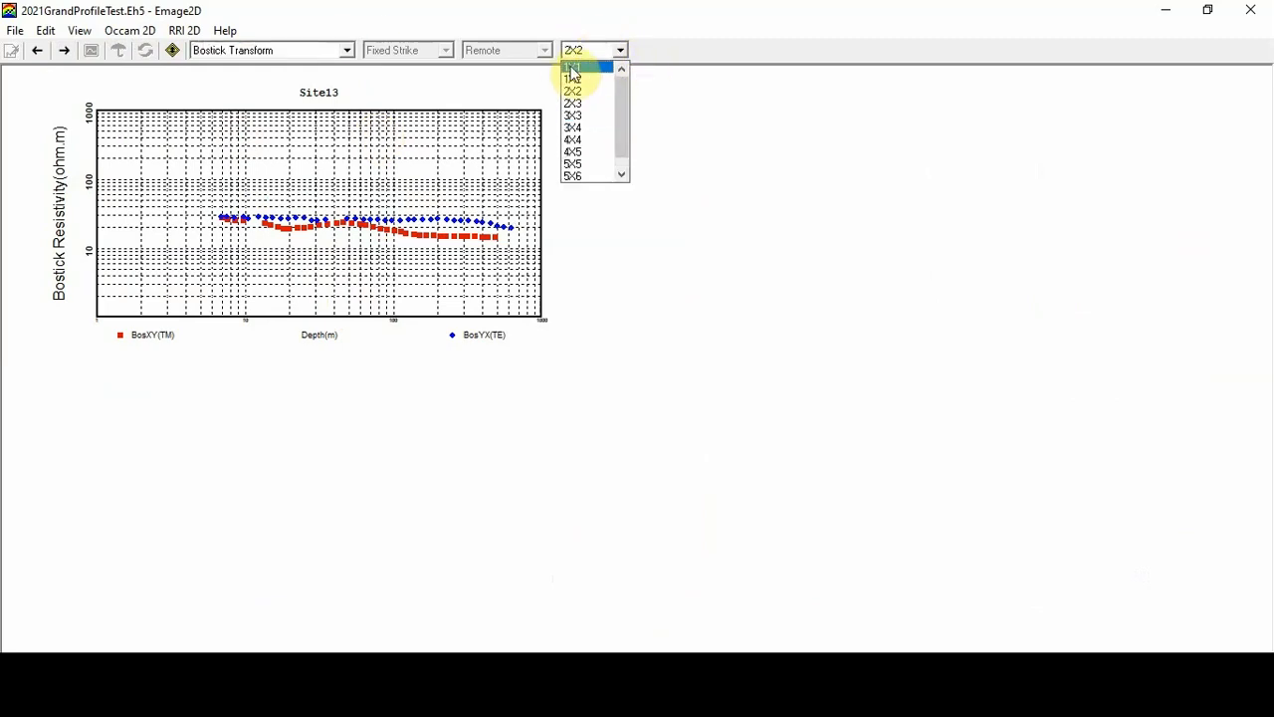
left_click(569, 67)
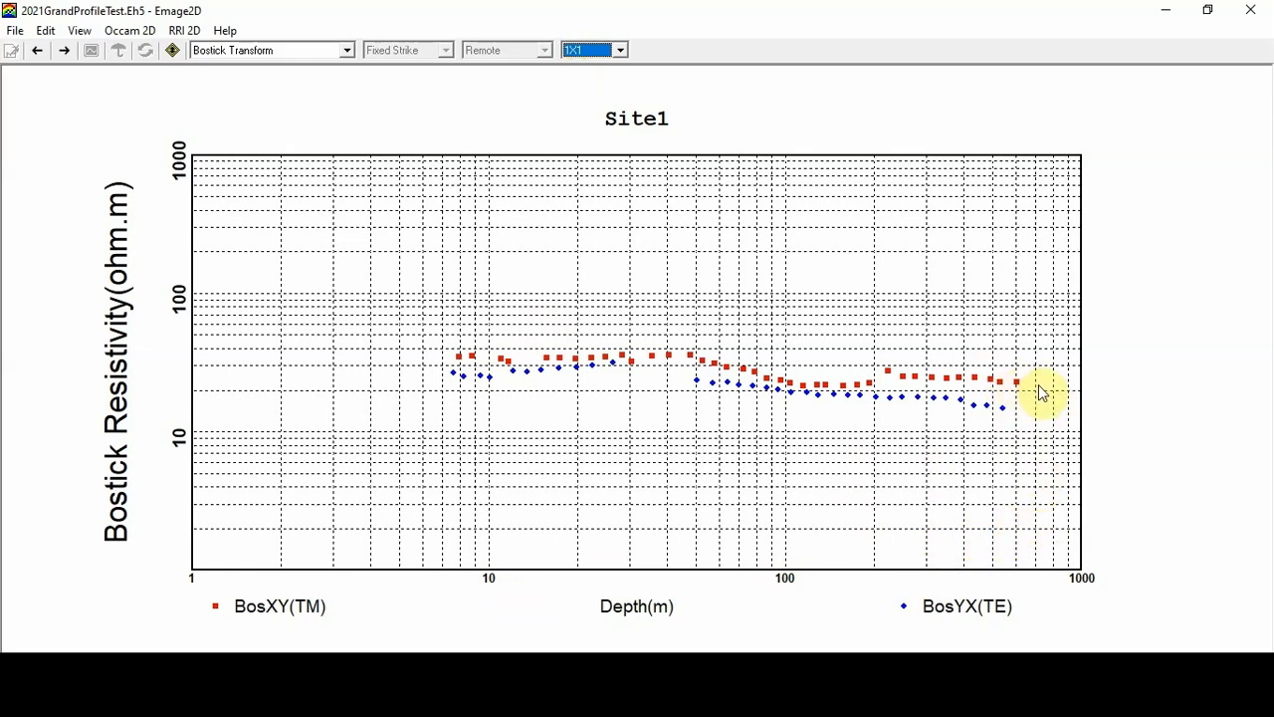
Examine the depth reach of the TM and TE Bostick resistivity curves site by site, from Site2 to Site11.
left_click(60, 52)
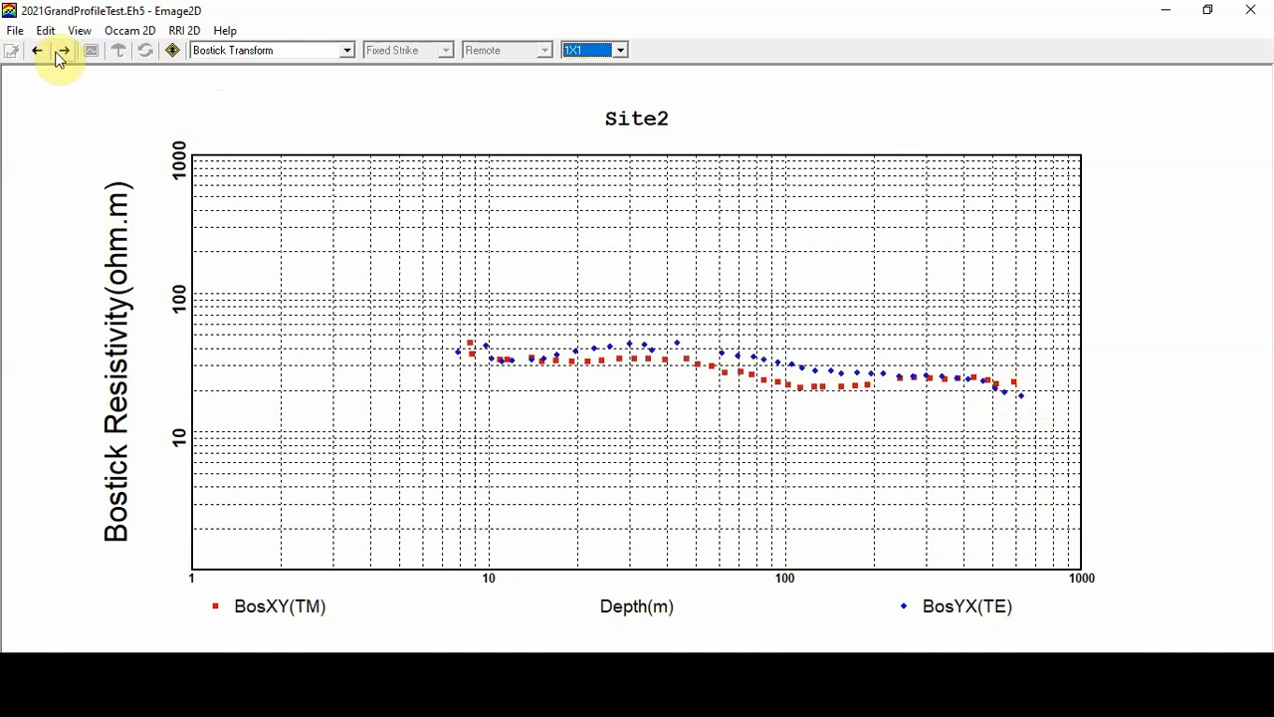
left_click(62, 50)
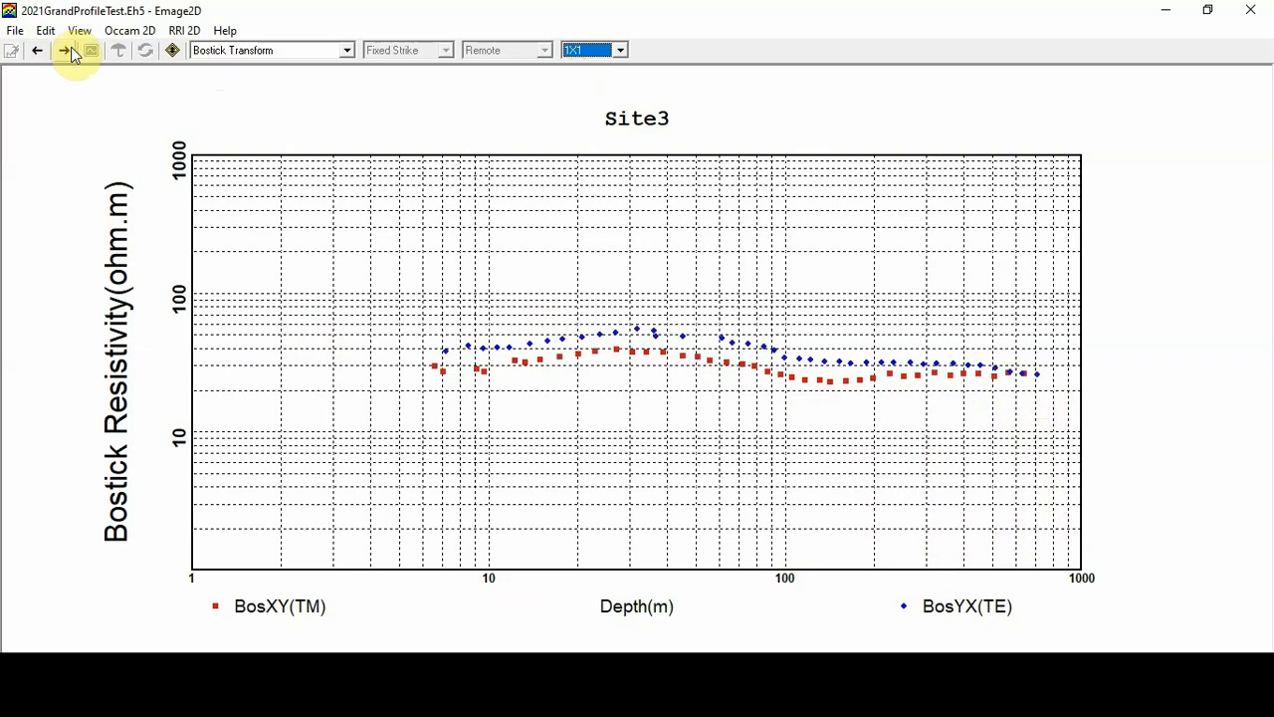
left_click(70, 49)
left_click(70, 50)
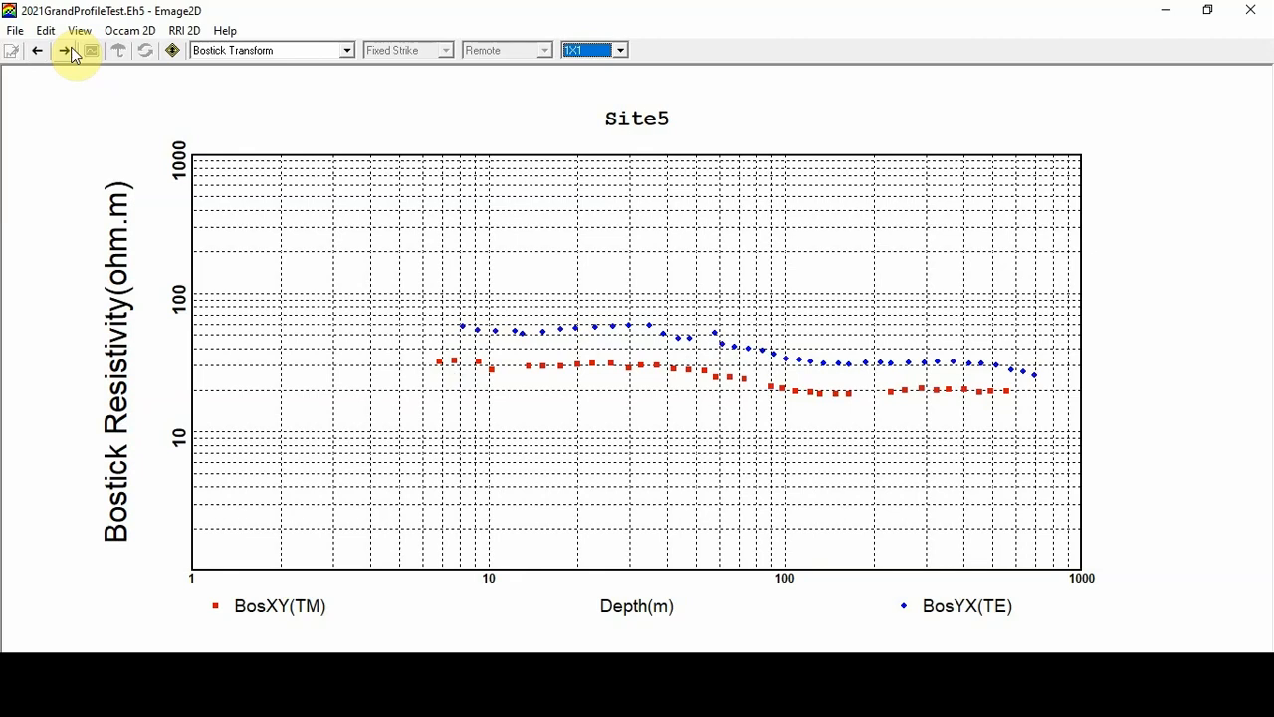
left_click(65, 50)
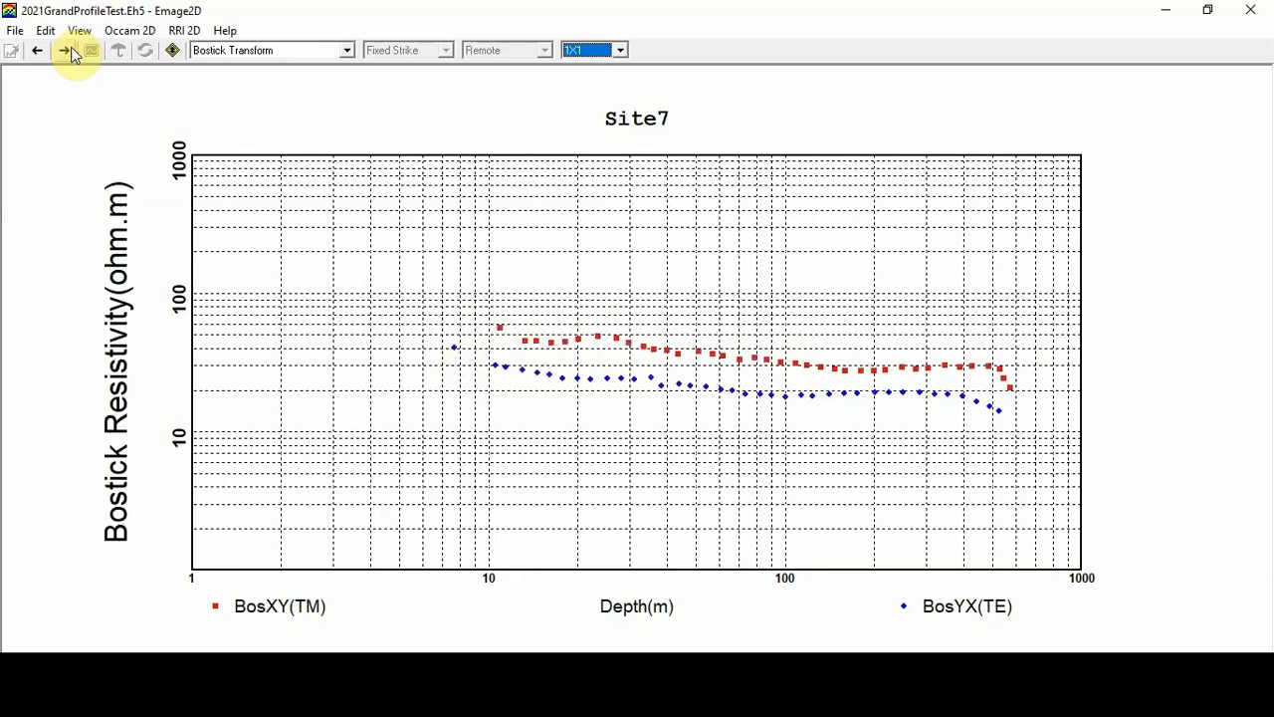
left_click(65, 51)
left_click(70, 50)
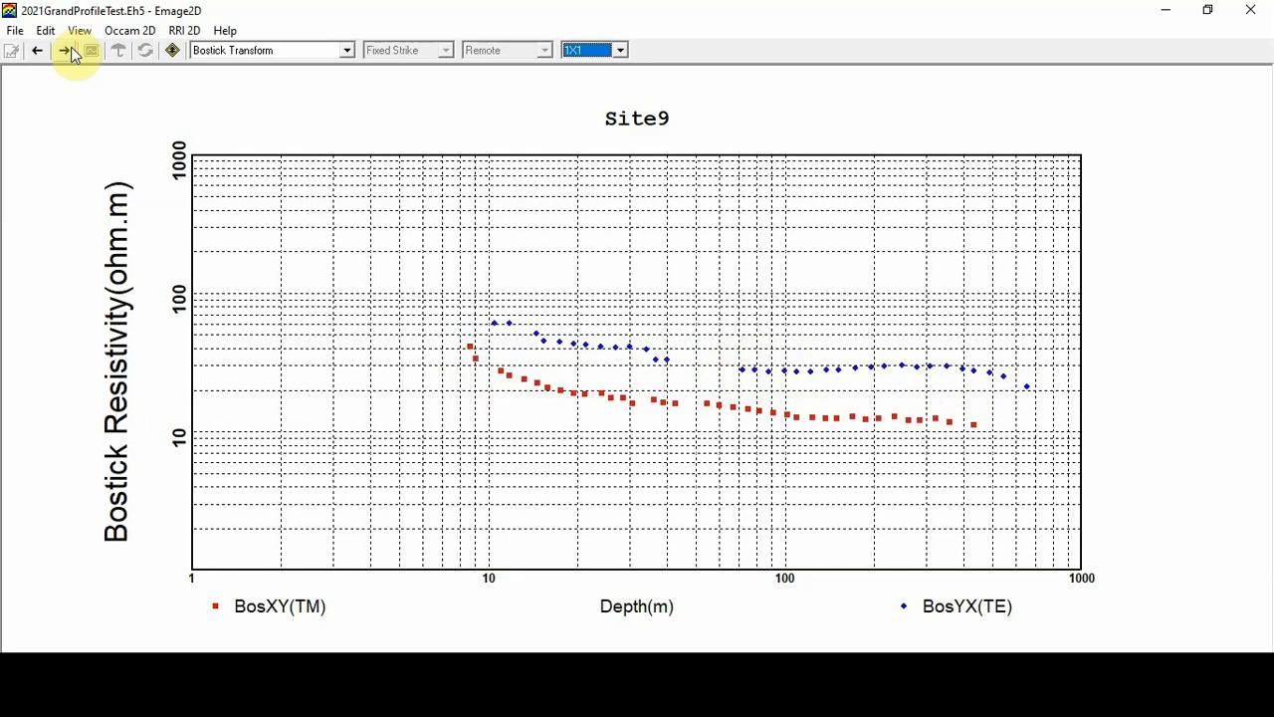
left_click(71, 50)
left_click(71, 49)
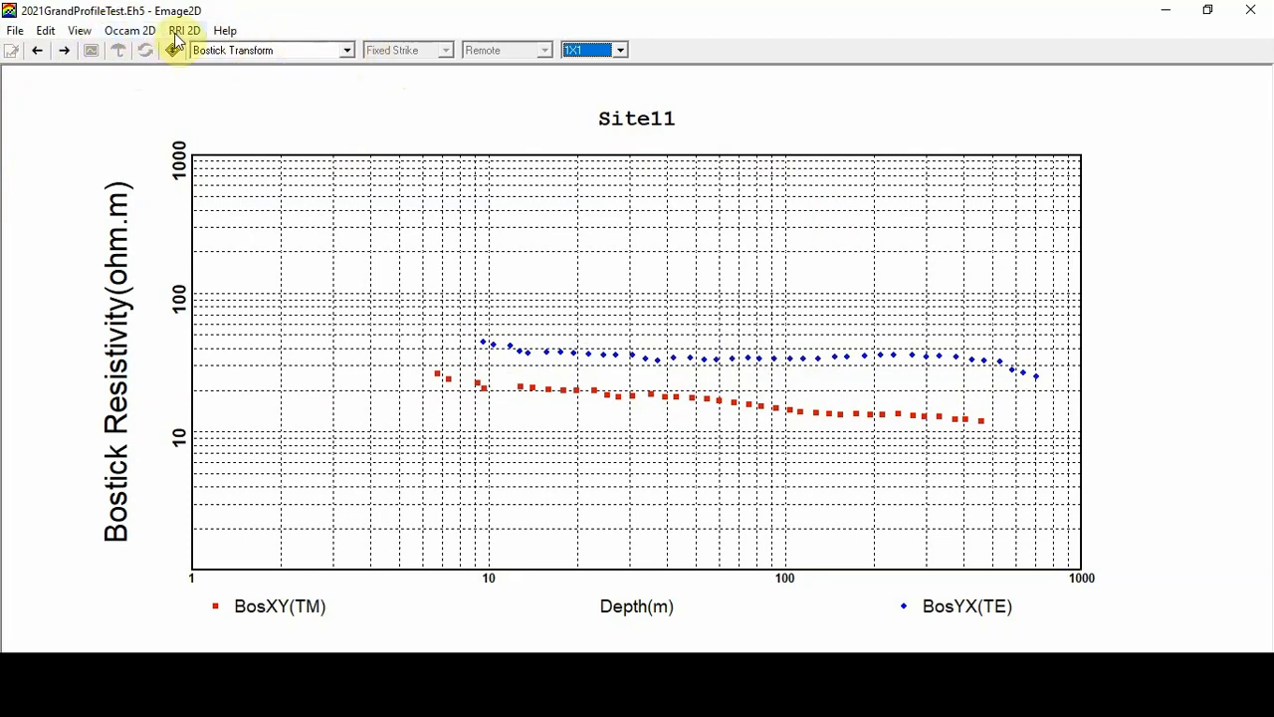
left_click(129, 31)
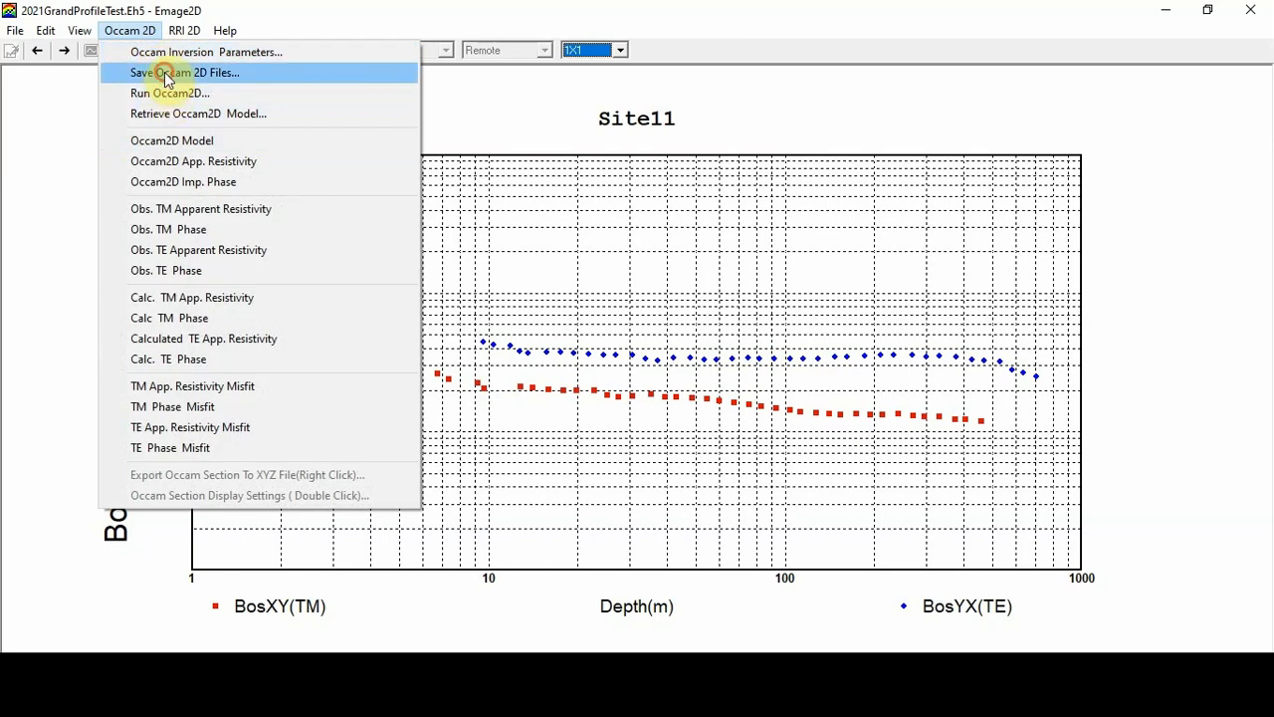
left_click(166, 77)
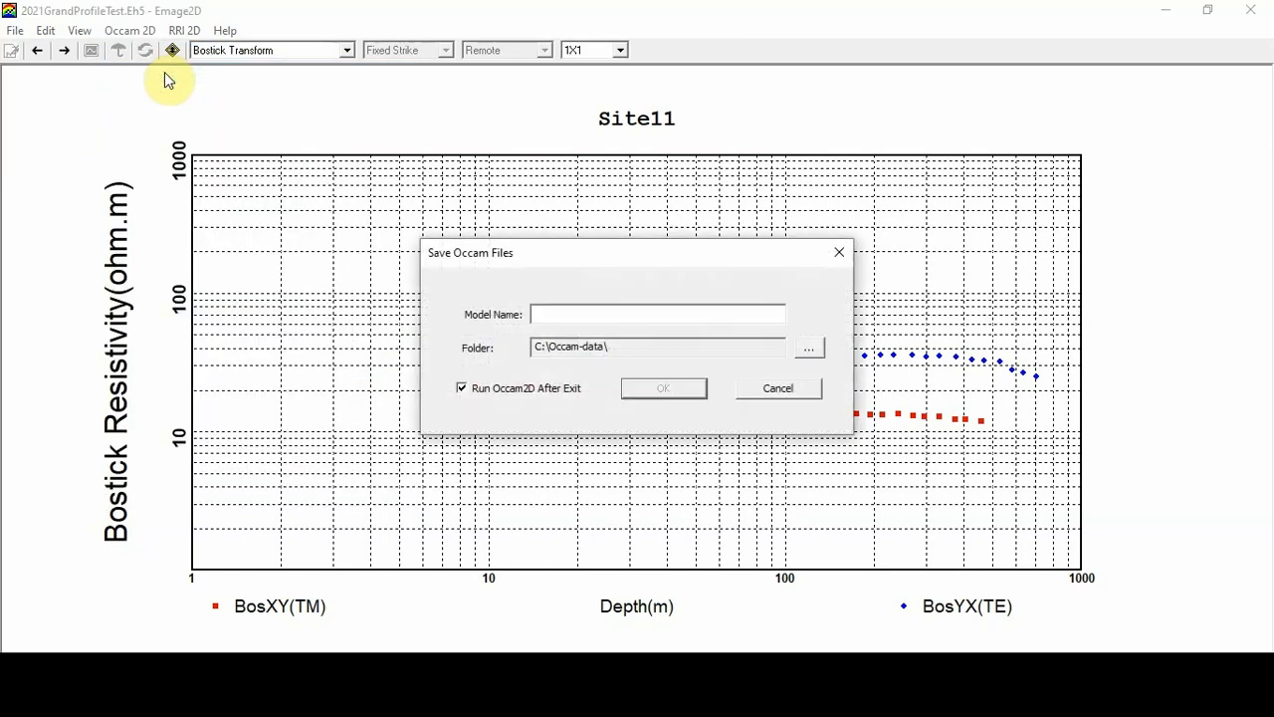
left_click(842, 255)
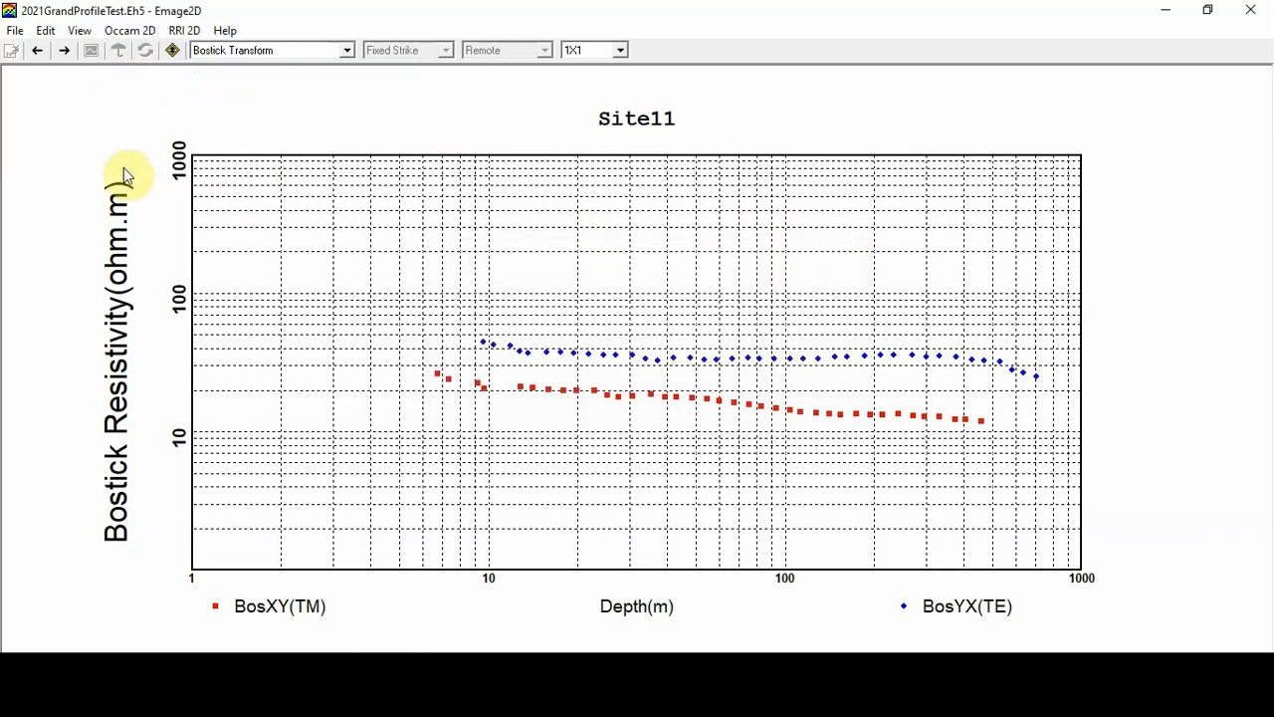
Load Occam-Video10.iter from the Occam-Video folder as the Occam2D model to display its inversion section again.
left_click(131, 30)
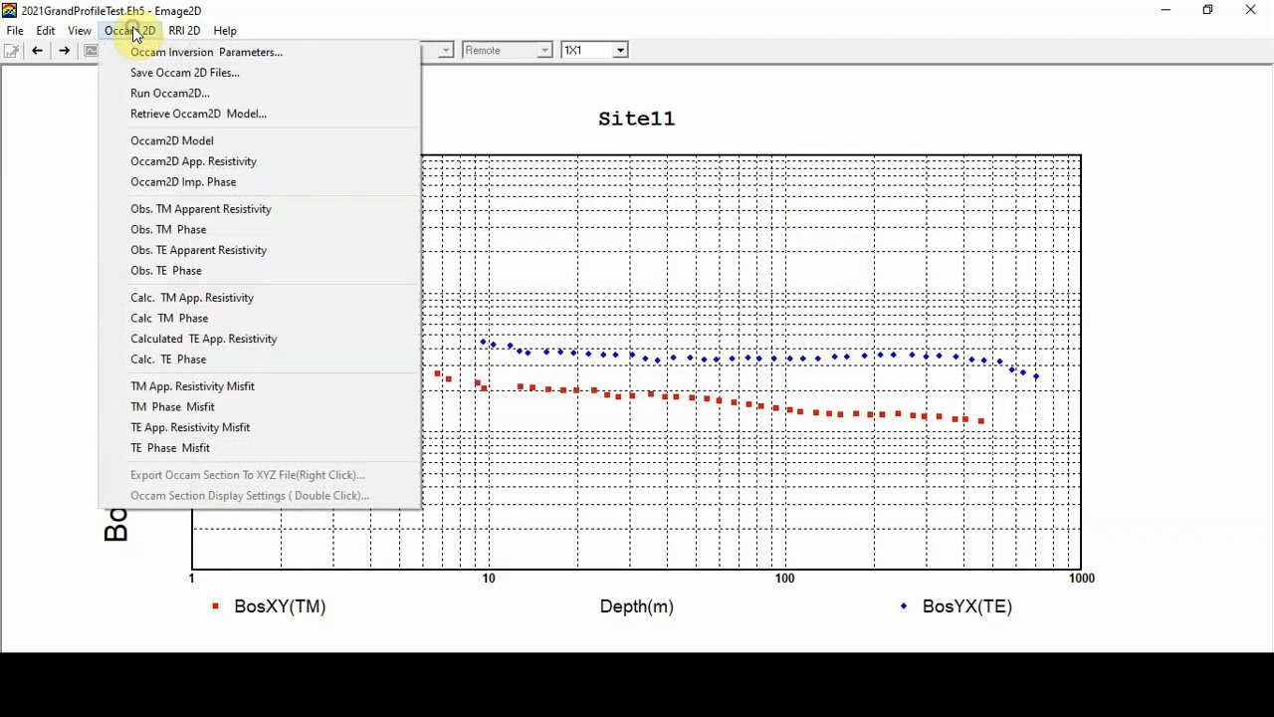
left_click(172, 116)
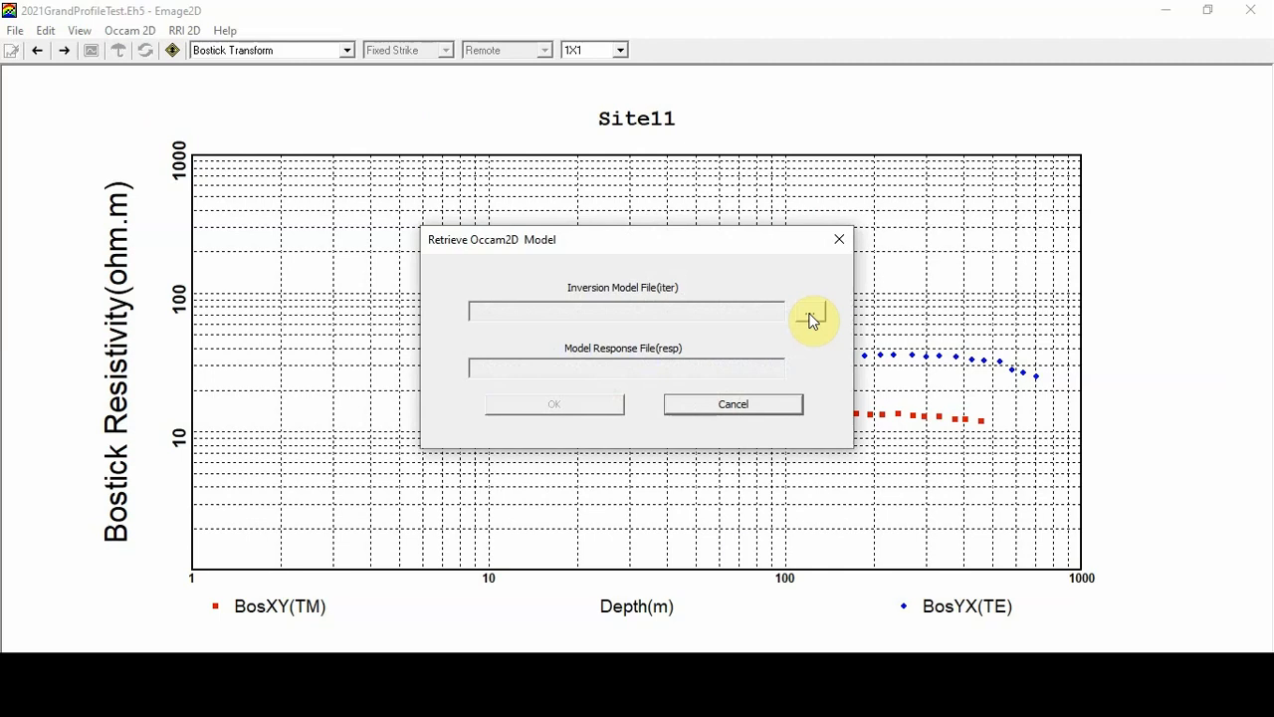
left_click(810, 314)
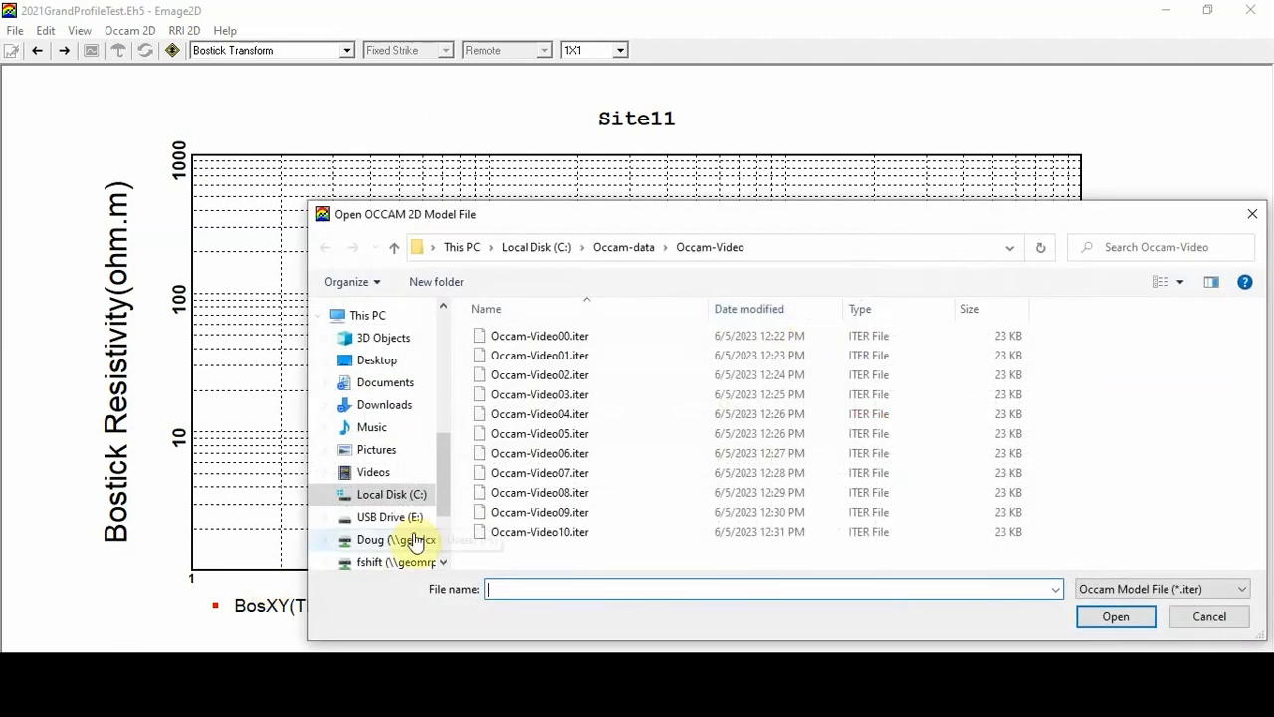
left_click(500, 535)
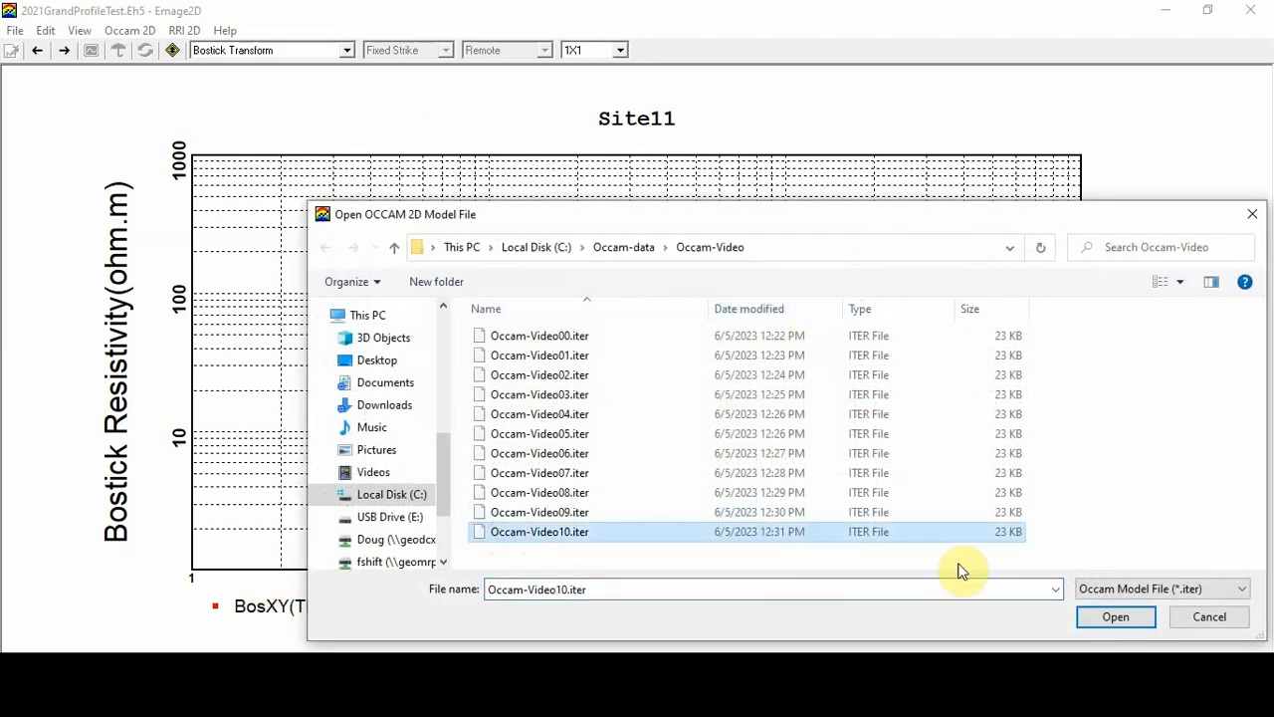
left_click(1118, 619)
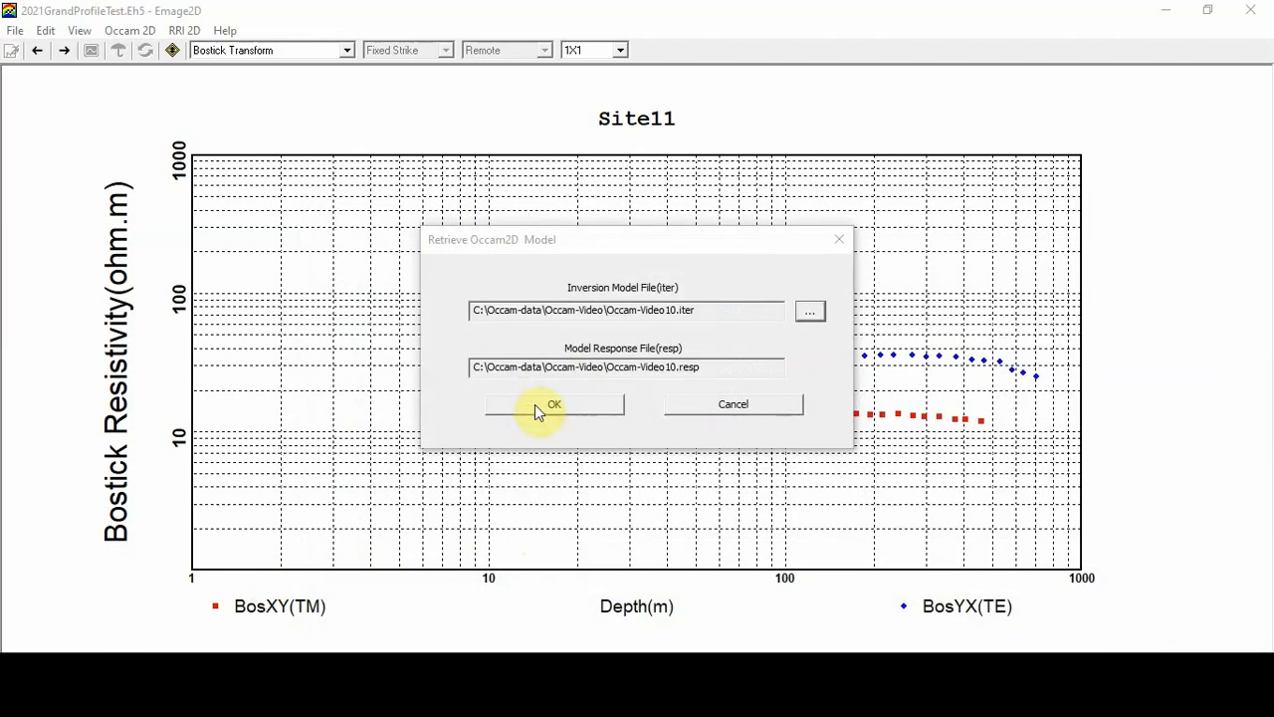
left_click(535, 406)
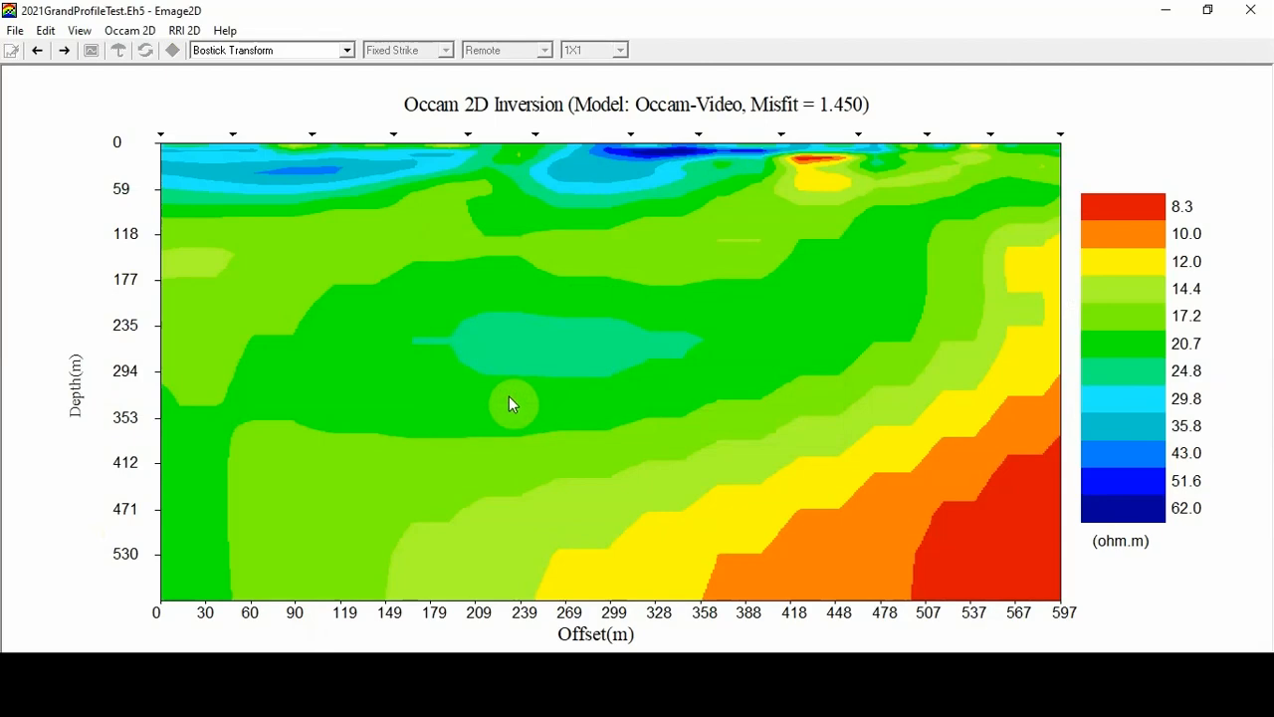
Set the end depth to 700 m in the inversion section's display settings.
double_click(567, 283)
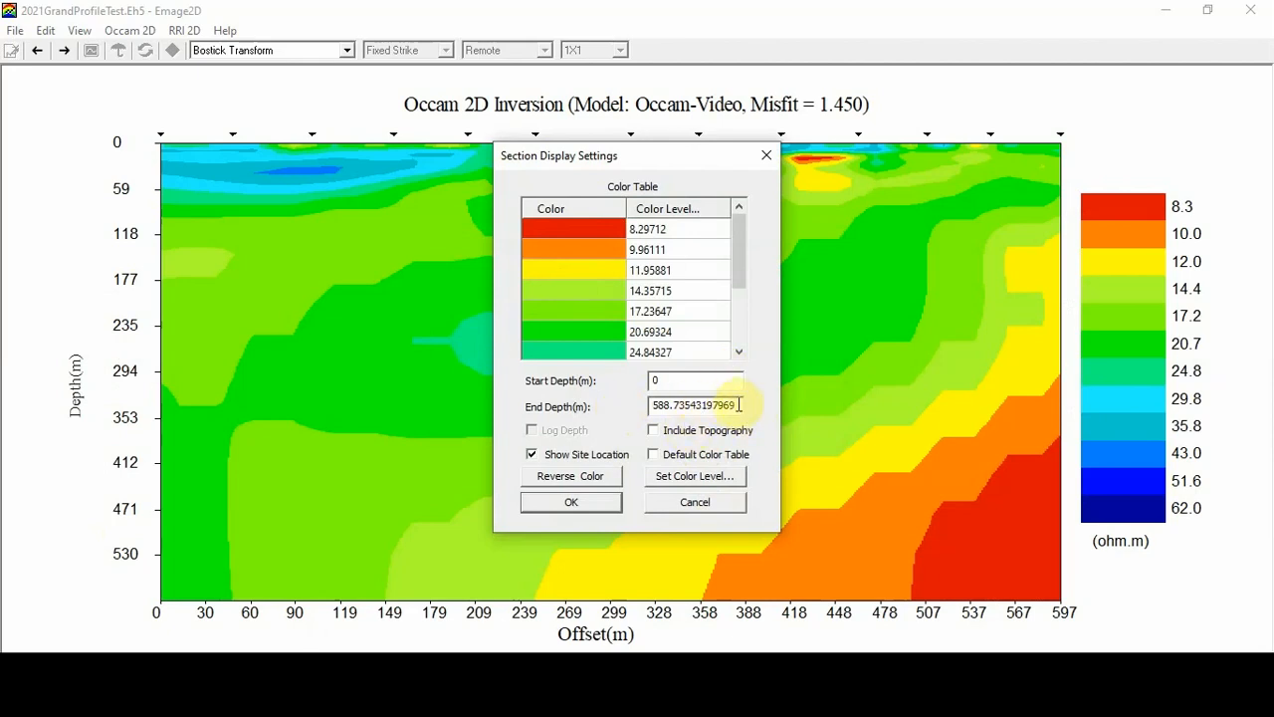
left_click_drag(739, 405, 646, 412)
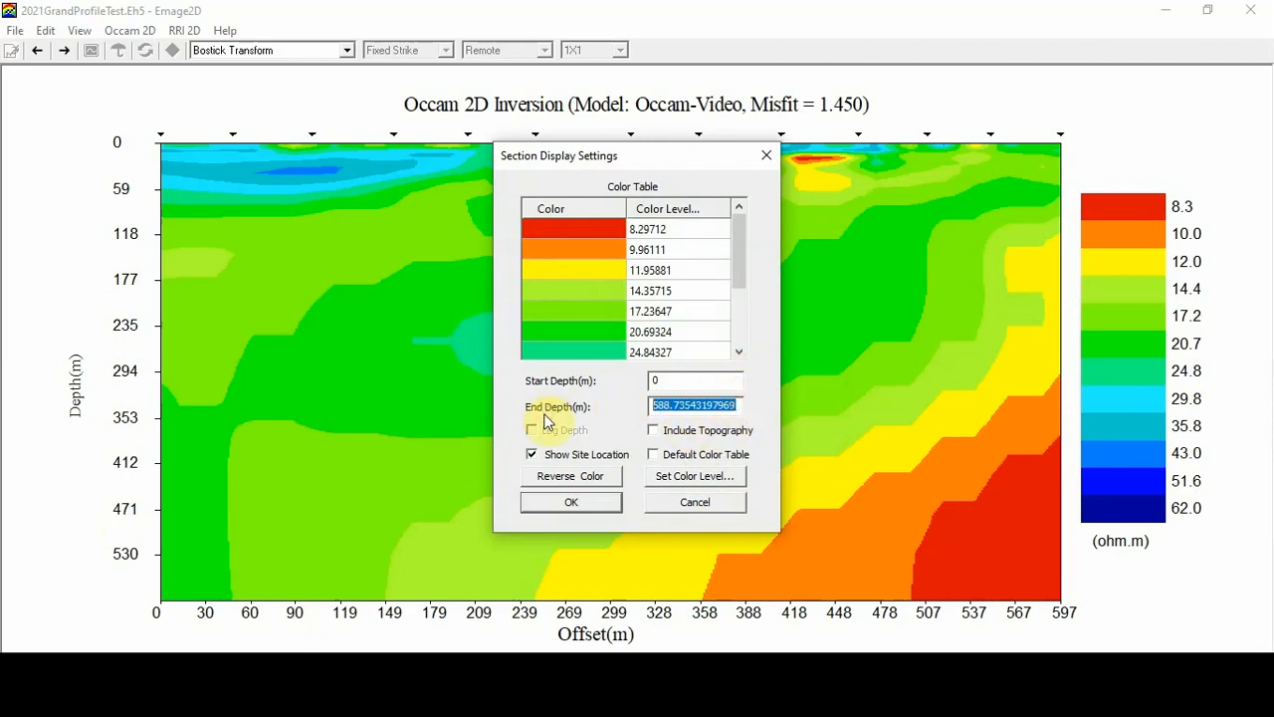
type("700")
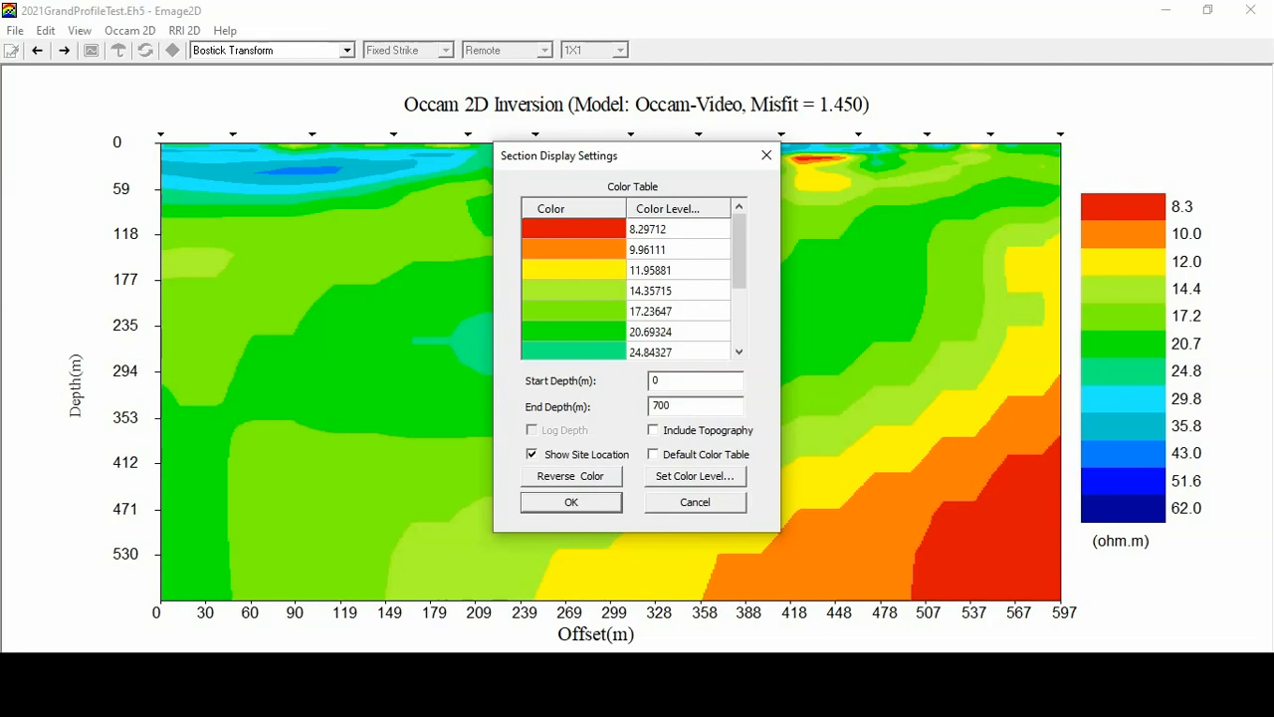
Set the inversion section's color level range to a minimum of 9 and a maximum of 50 and apply the display settings.
left_click(677, 477)
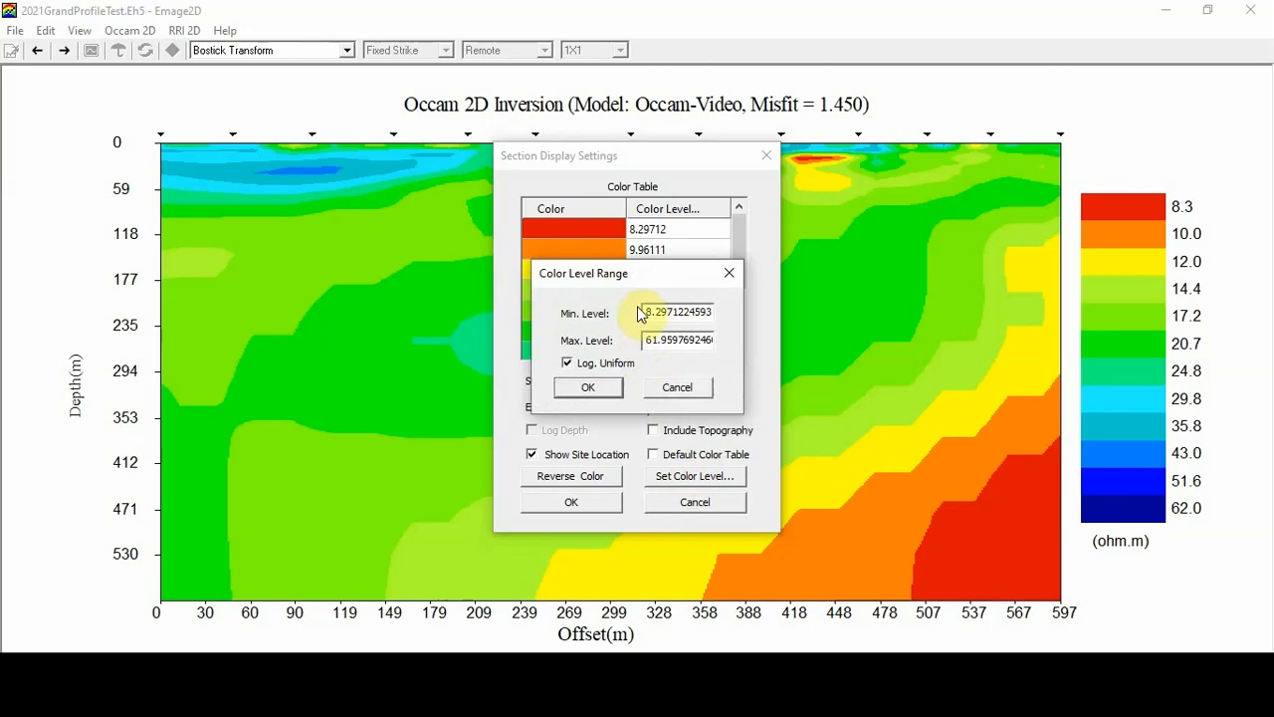
left_click_drag(644, 312, 767, 308)
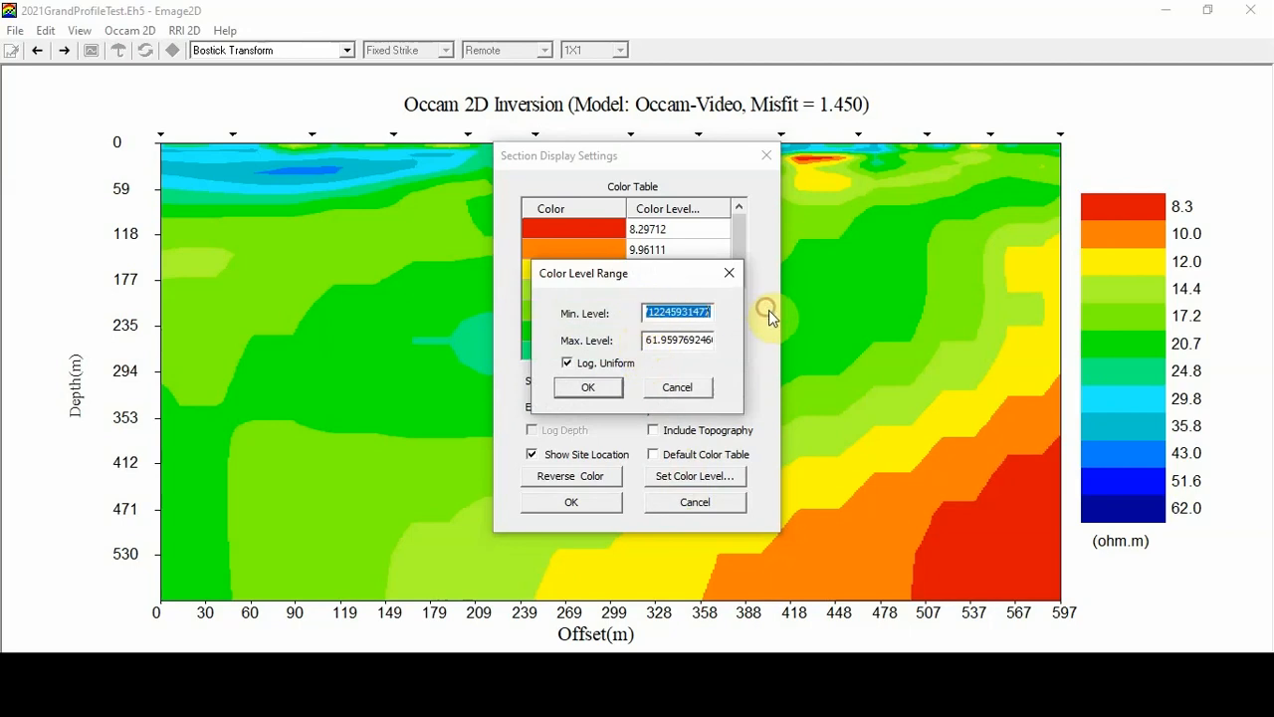
type("9")
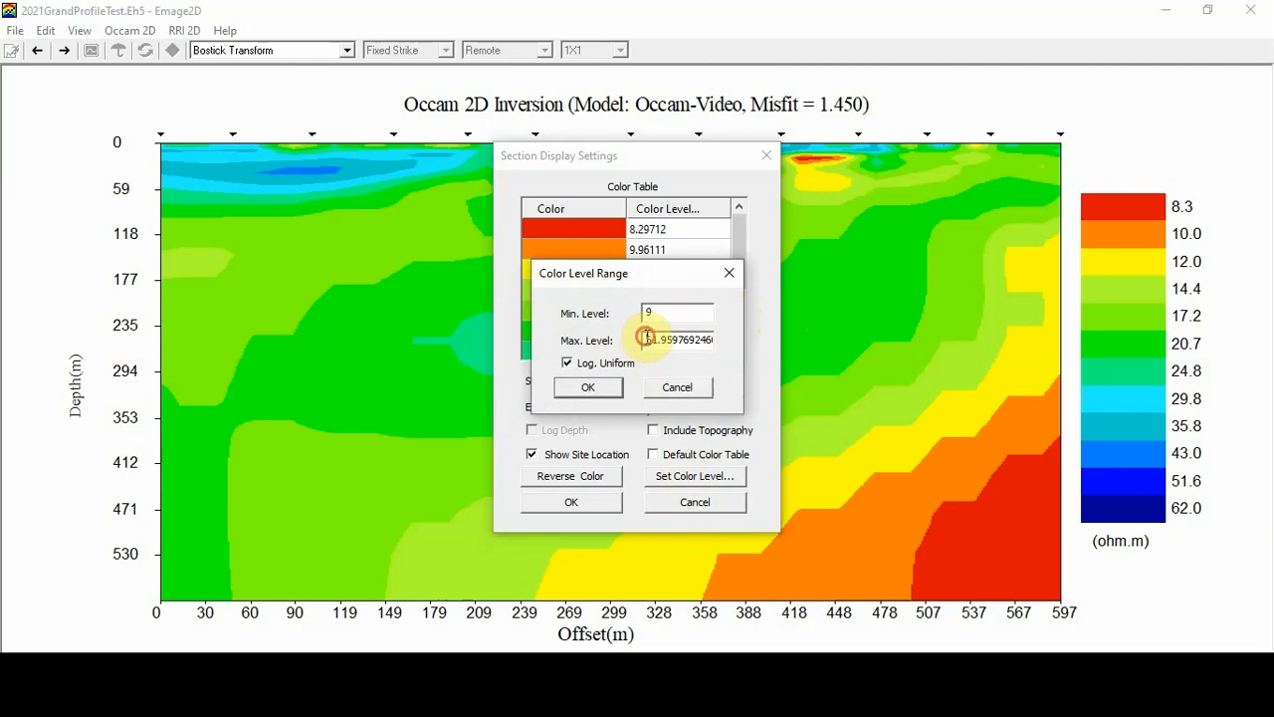
left_click_drag(649, 339, 744, 345)
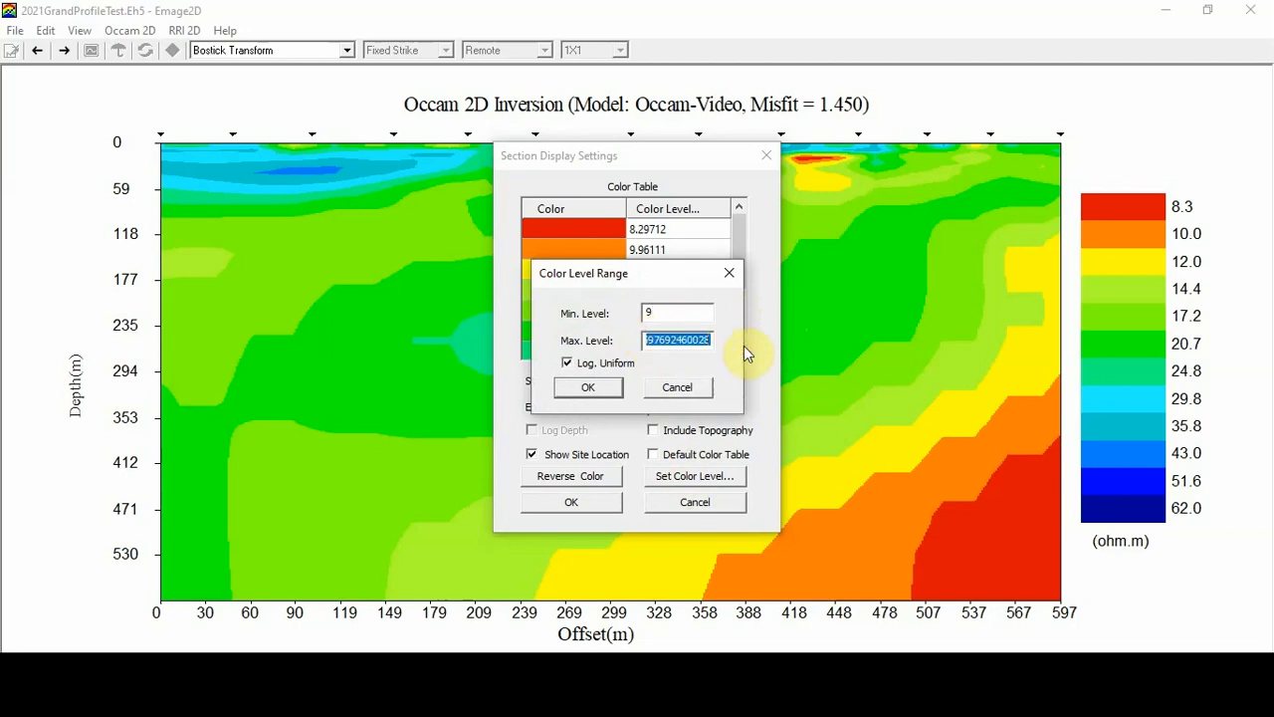
type("50")
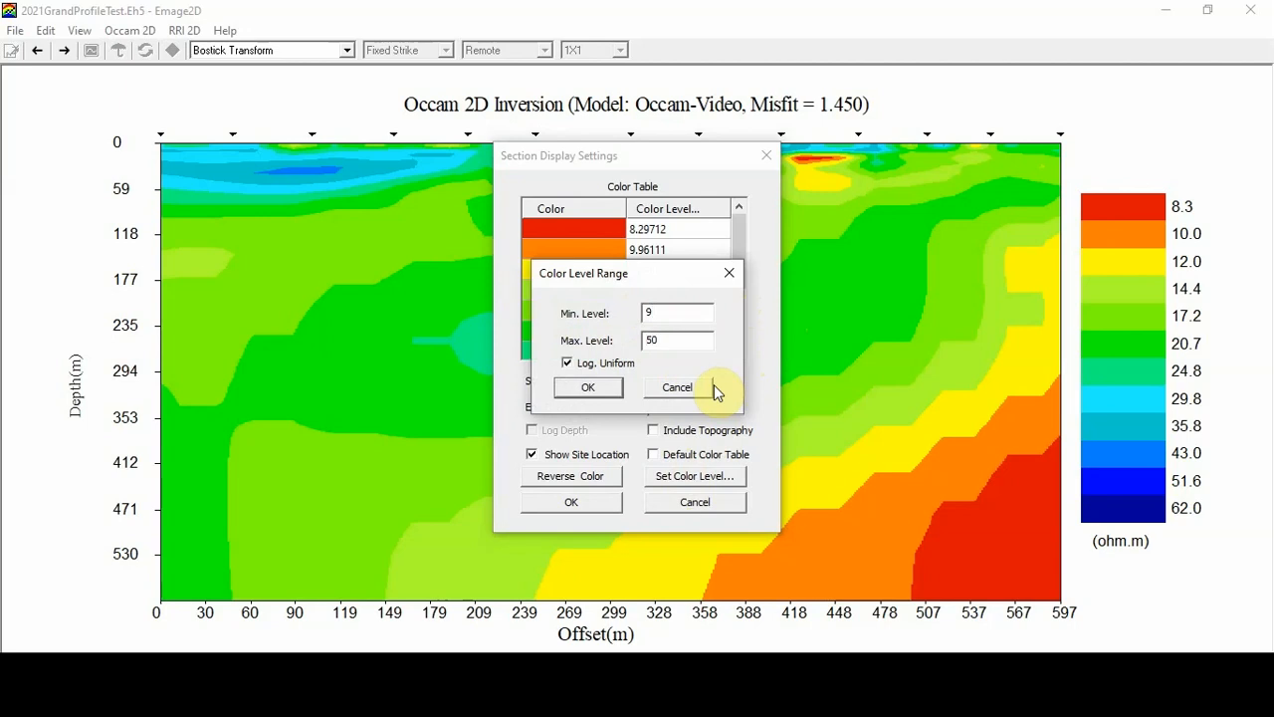
left_click(598, 393)
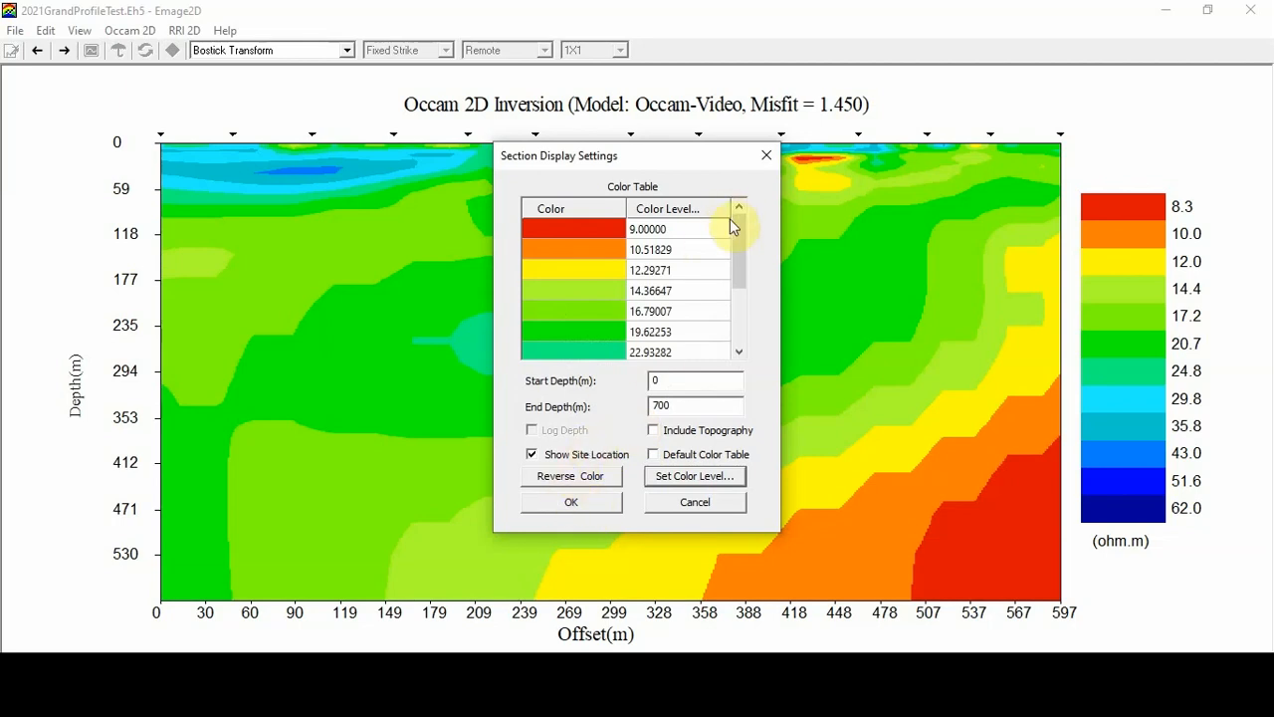
left_click_drag(736, 245, 775, 192)
left_click(557, 504)
left_click(365, 359)
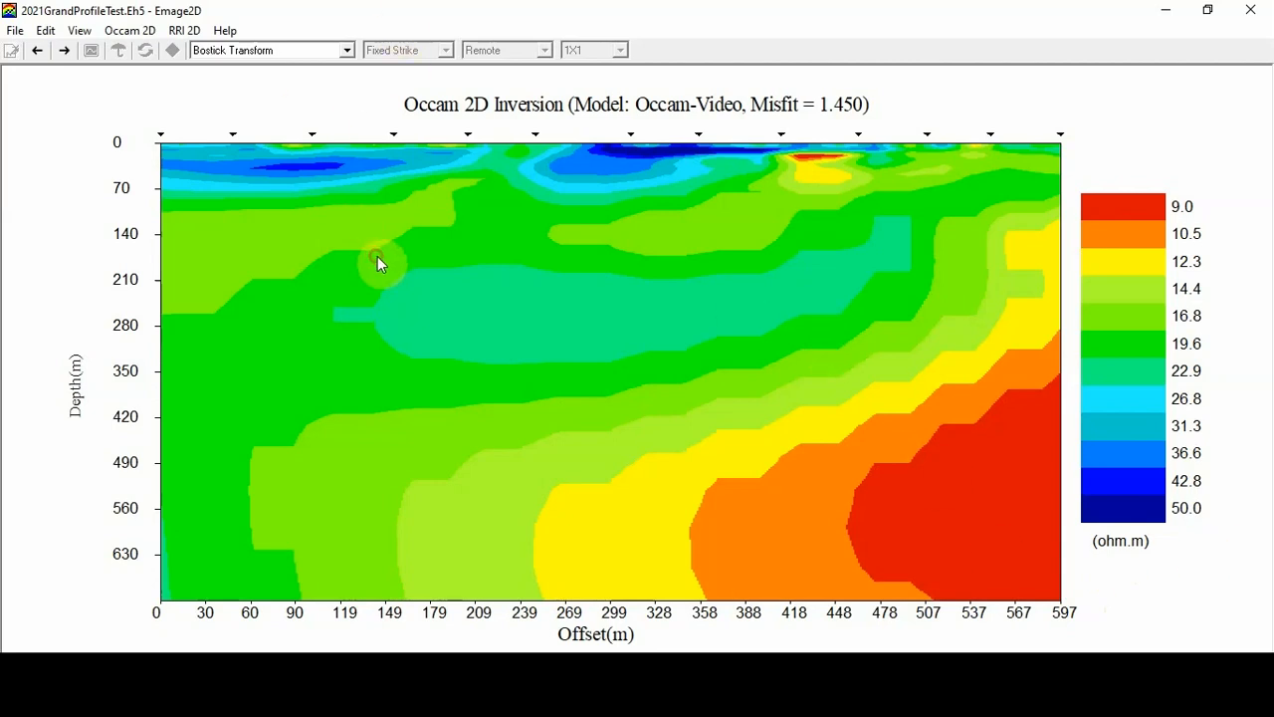
left_click(380, 291)
left_click(347, 53)
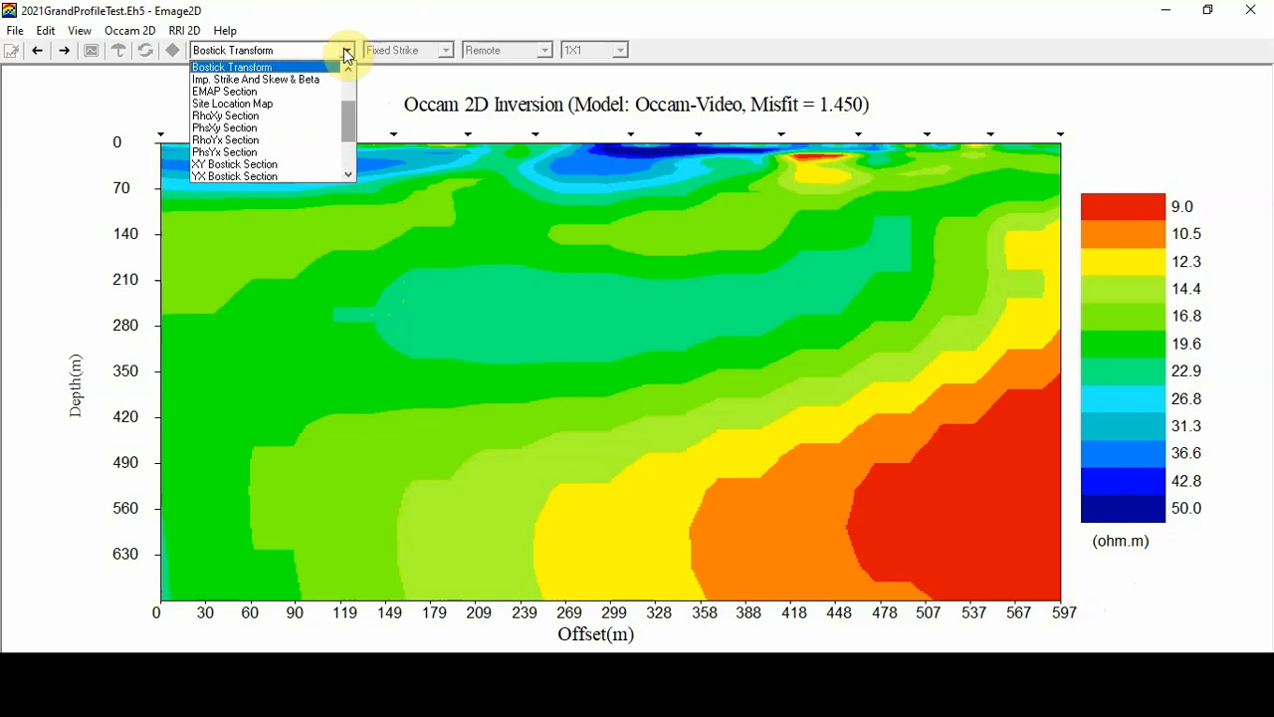
left_click(340, 217)
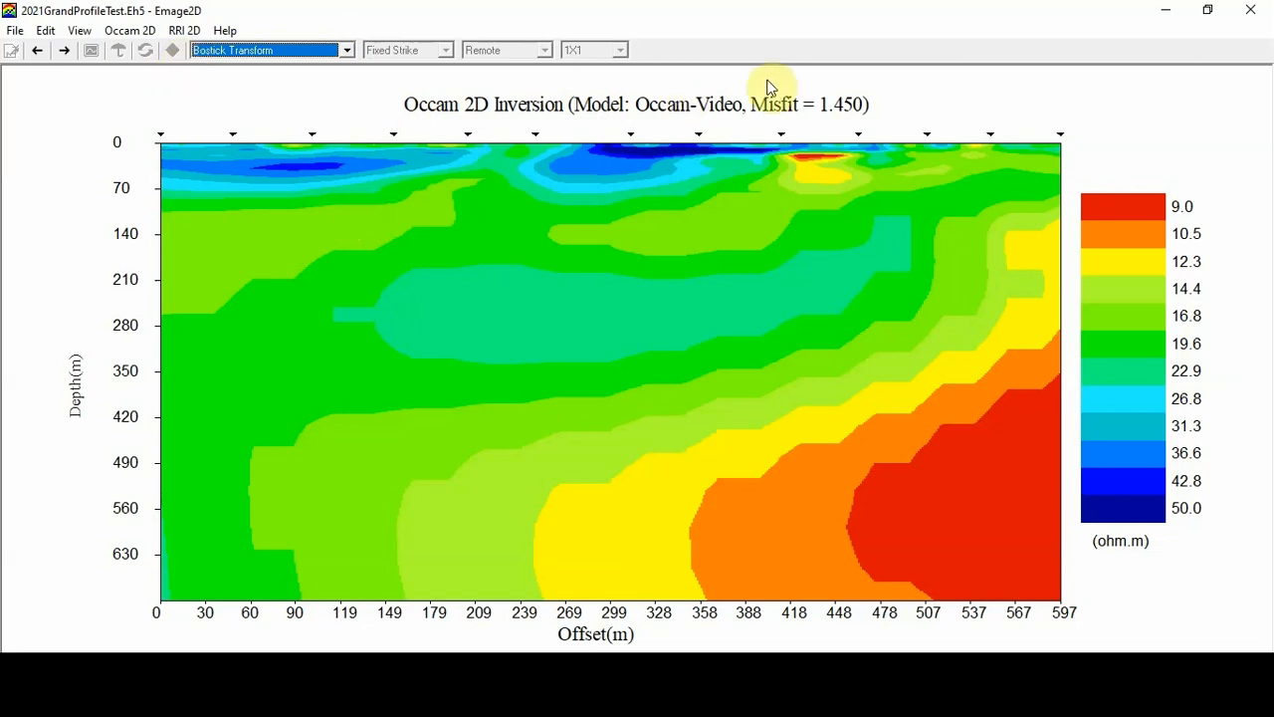
left_click(948, 104)
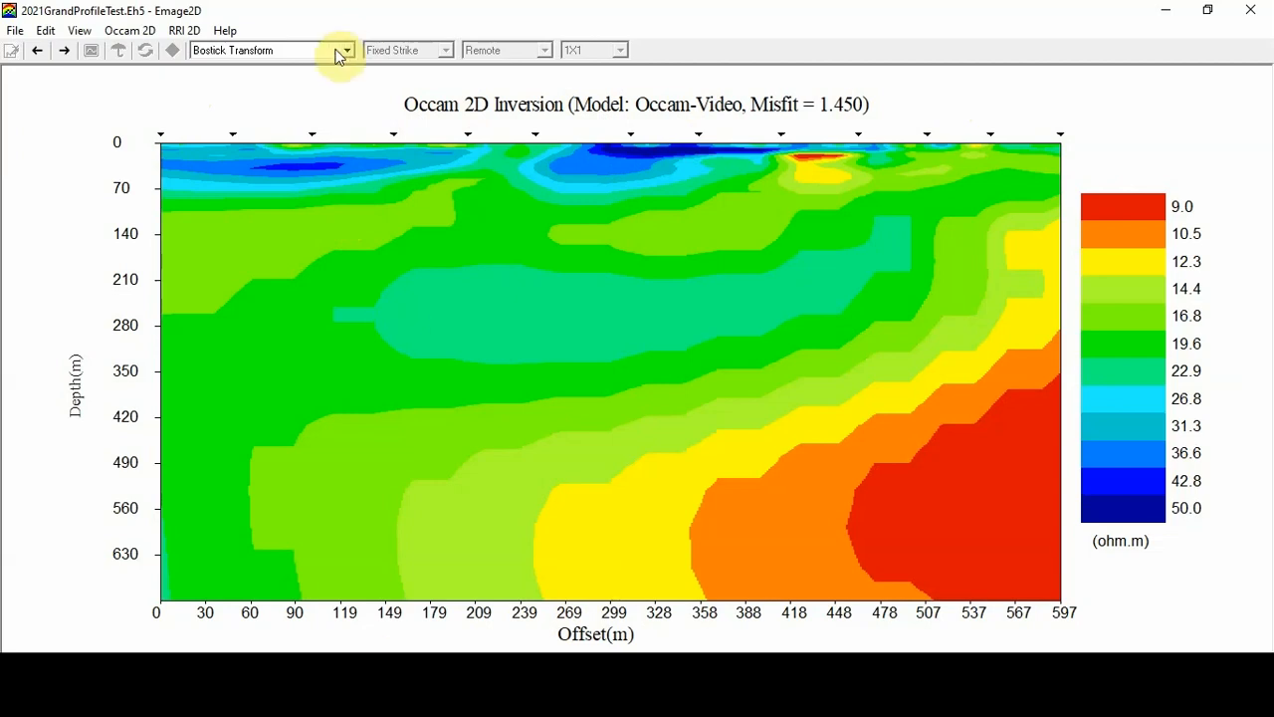
Enable Static in the Occam 2D inversion parameters, and open the Save Occam Files settings.
left_click(120, 36)
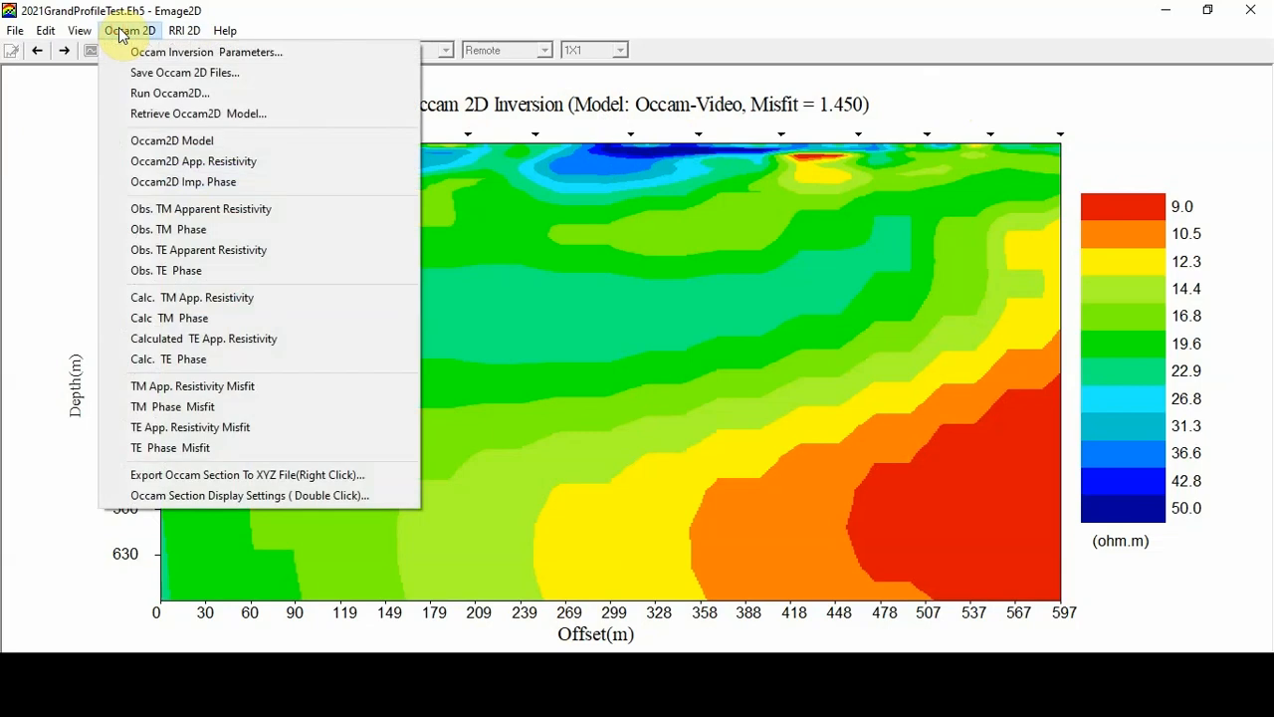
left_click(173, 60)
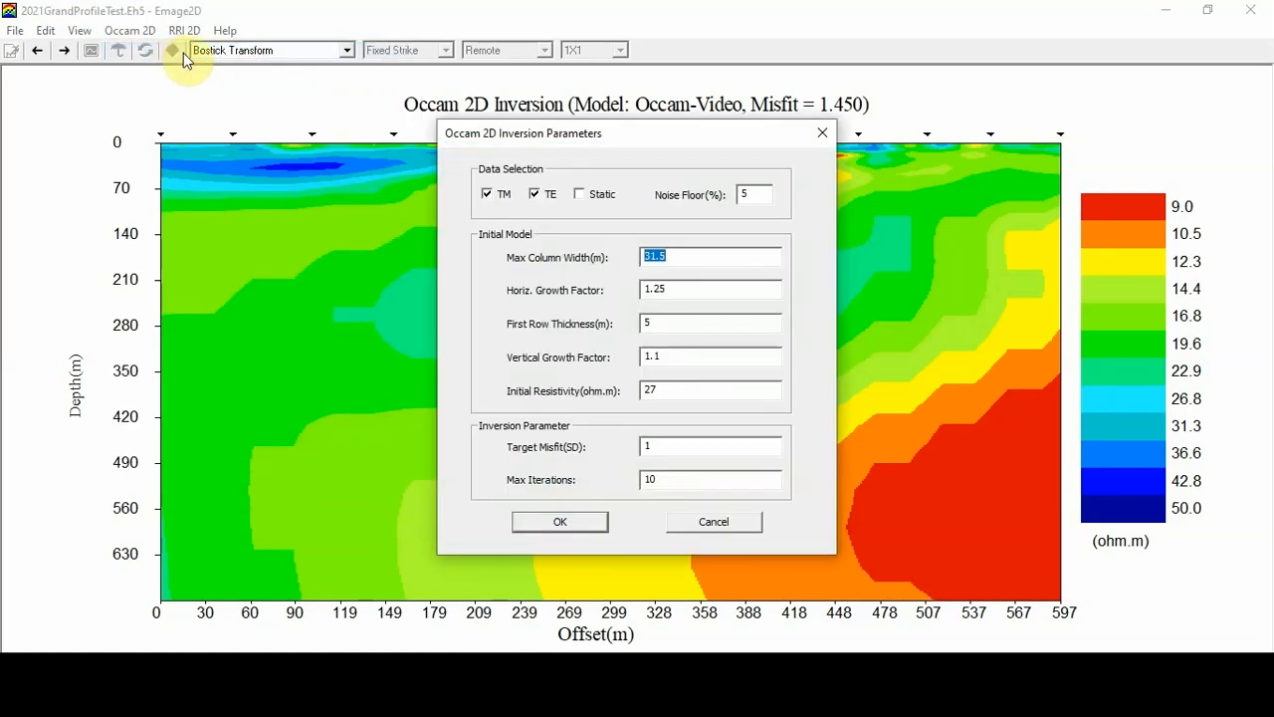
left_click(581, 195)
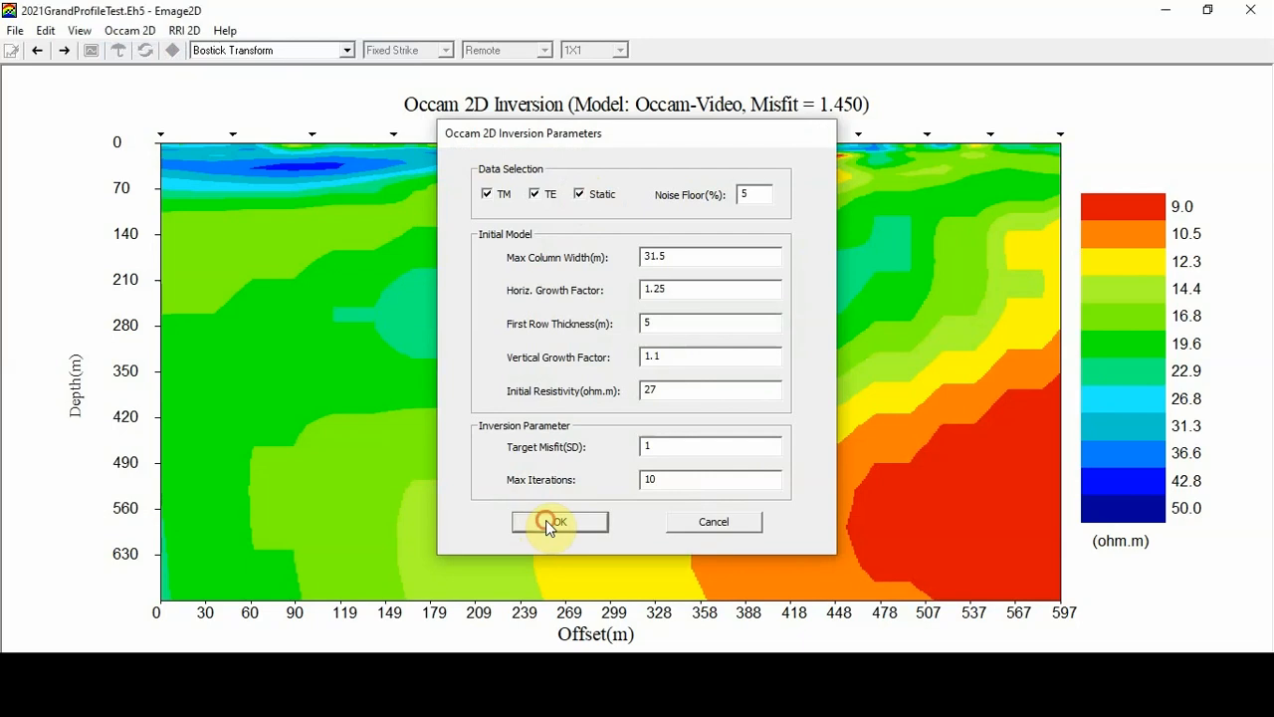
left_click(548, 522)
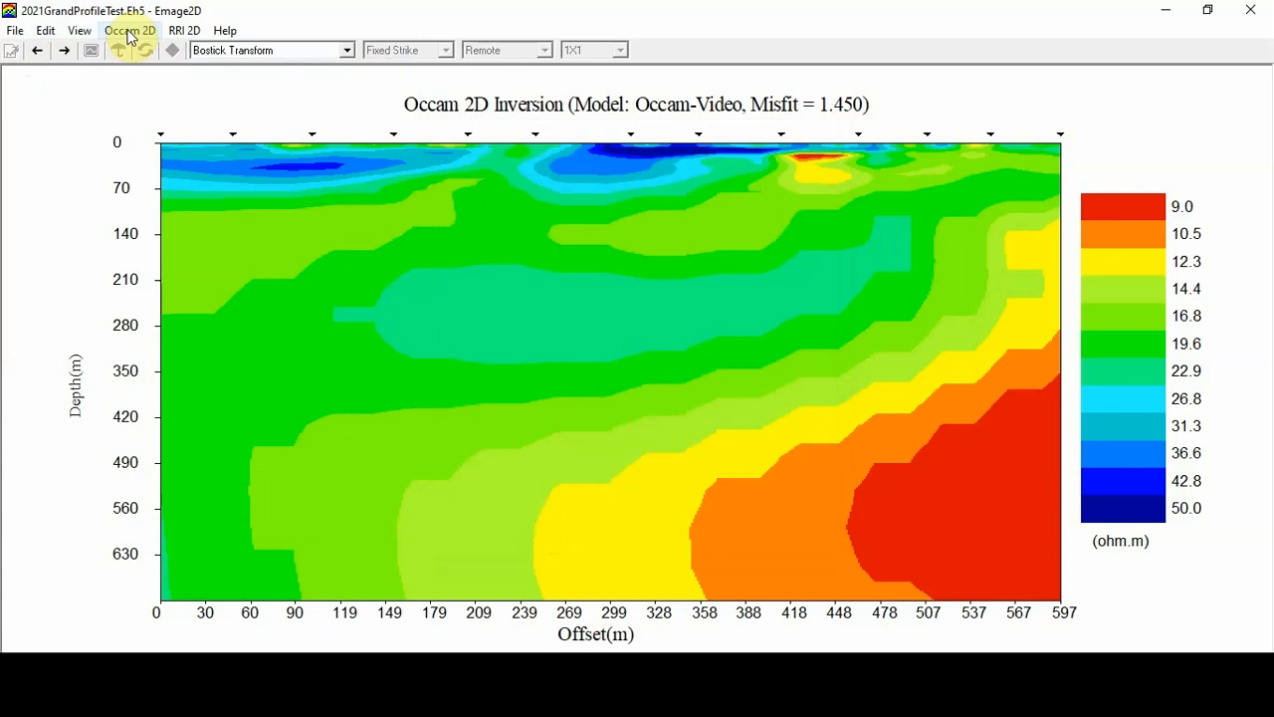
left_click(128, 36)
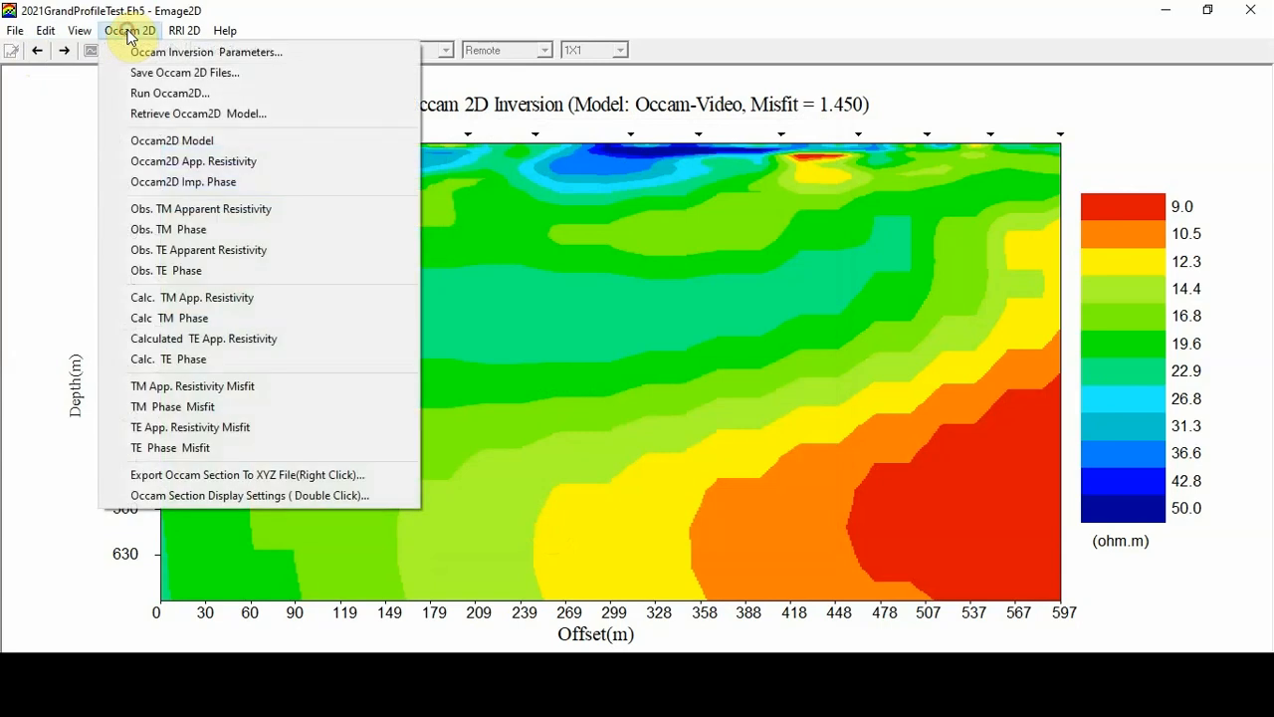
left_click(156, 79)
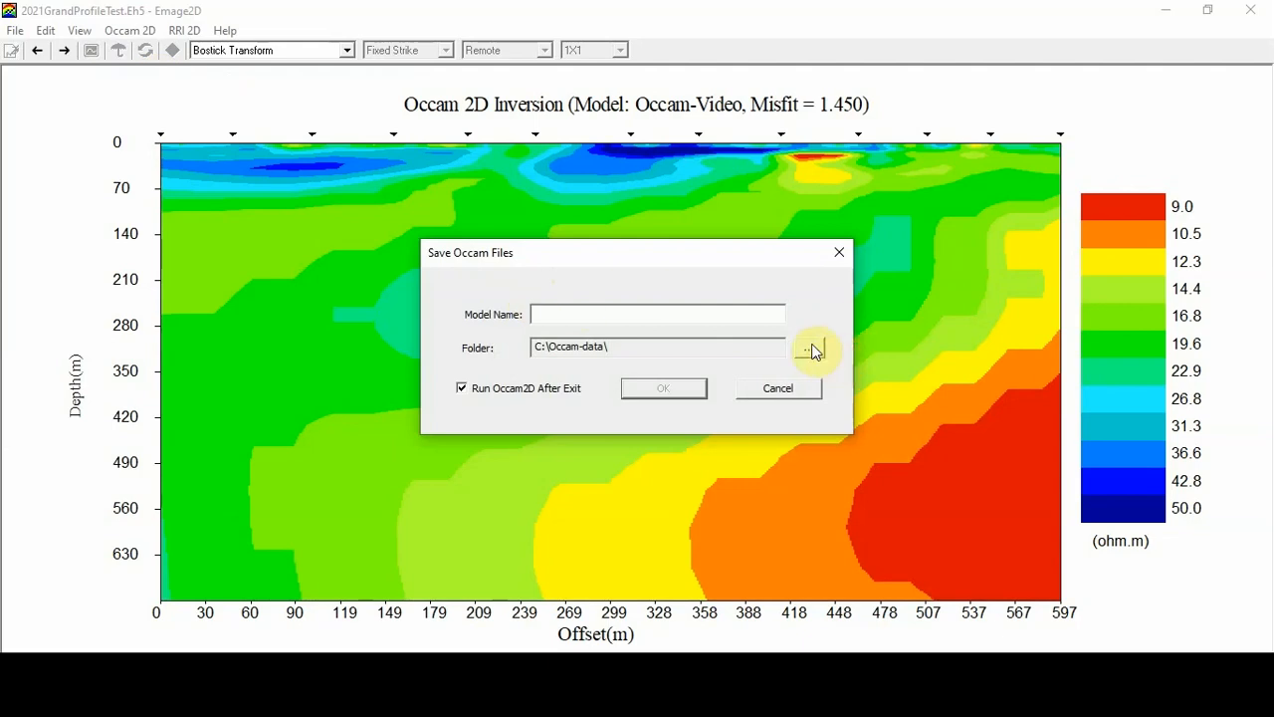
Try to use a folder named Occam-Test-X-static for the Occam files, and return to the Occam-data folder.
left_click(559, 314)
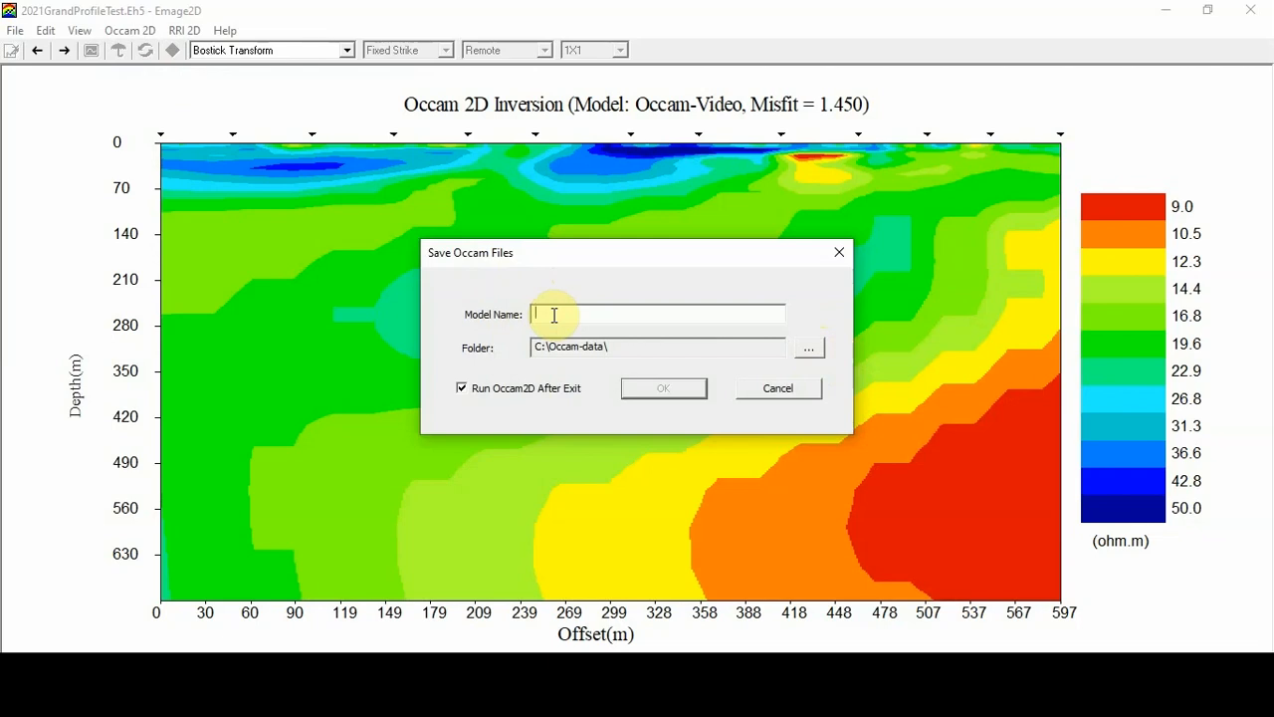
left_click(808, 347)
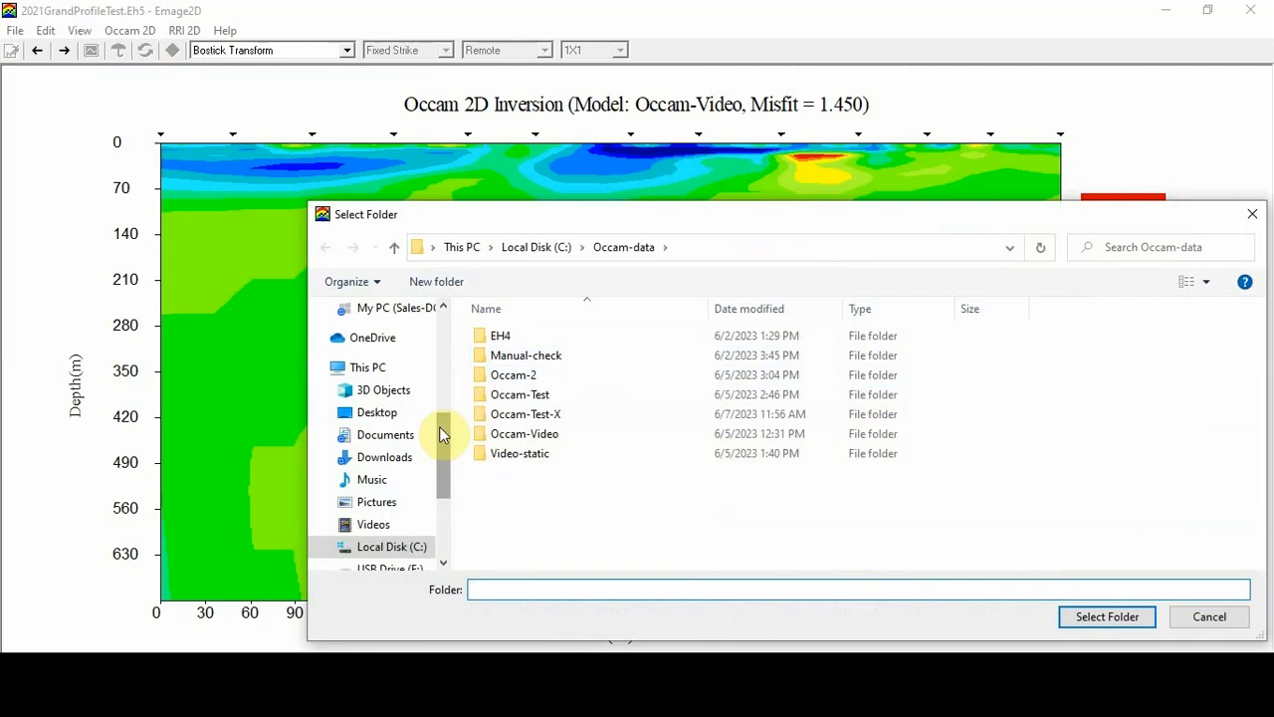
left_click(532, 421)
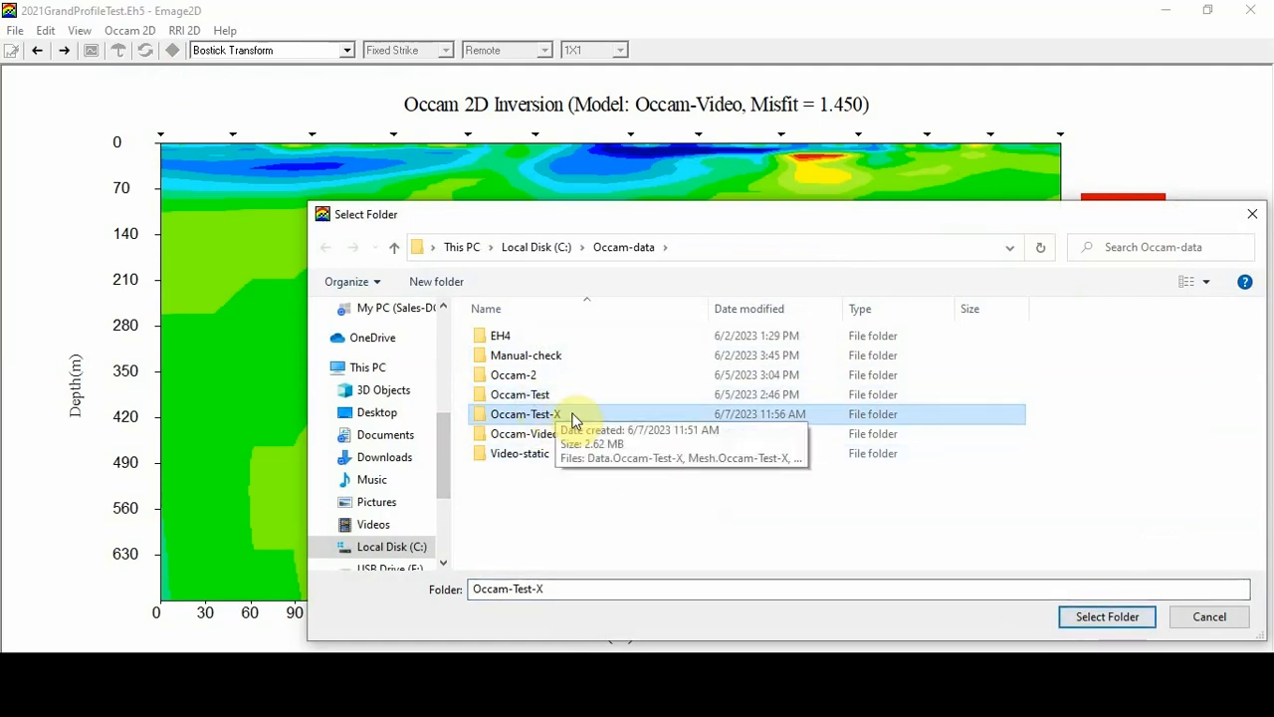
left_click(556, 588)
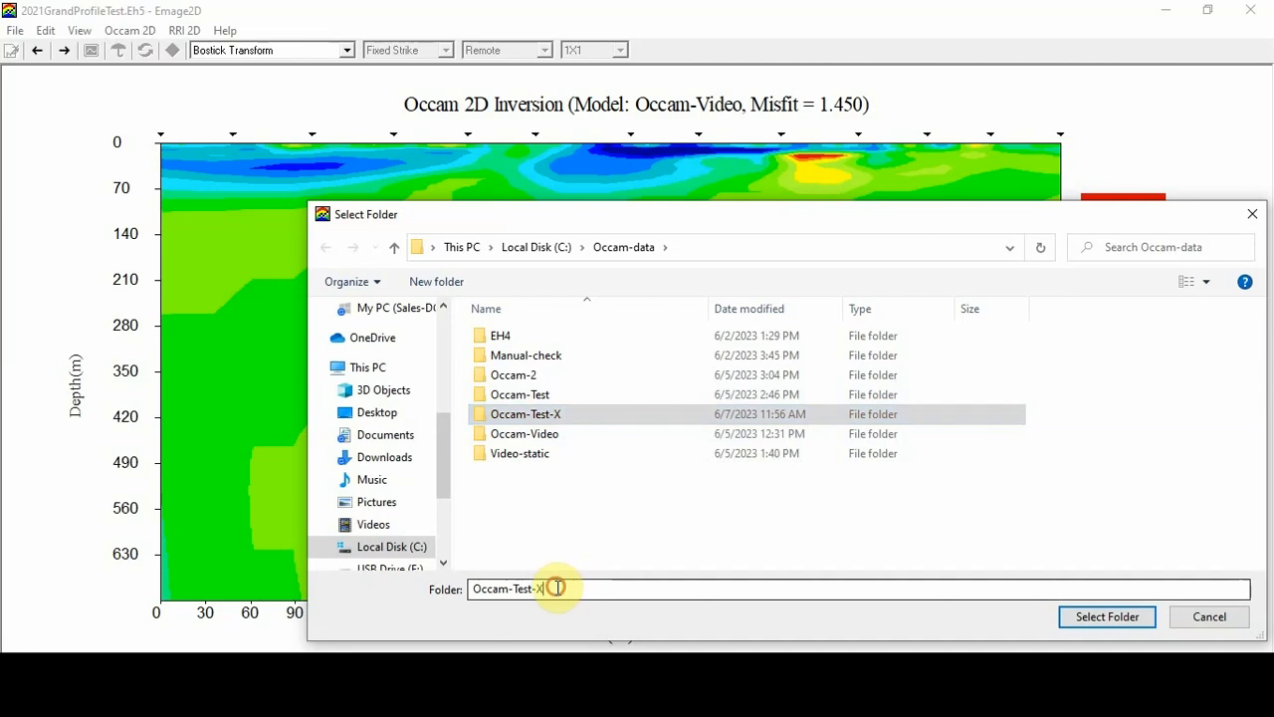
type("-")
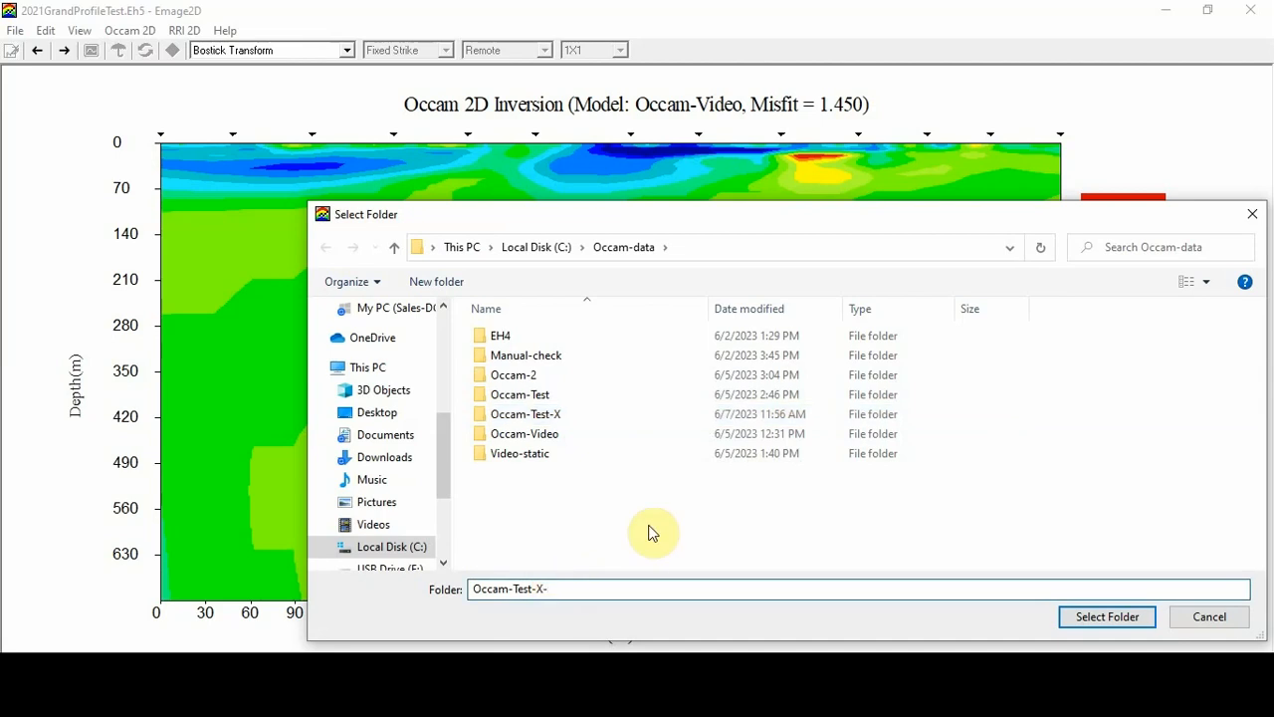
type("static")
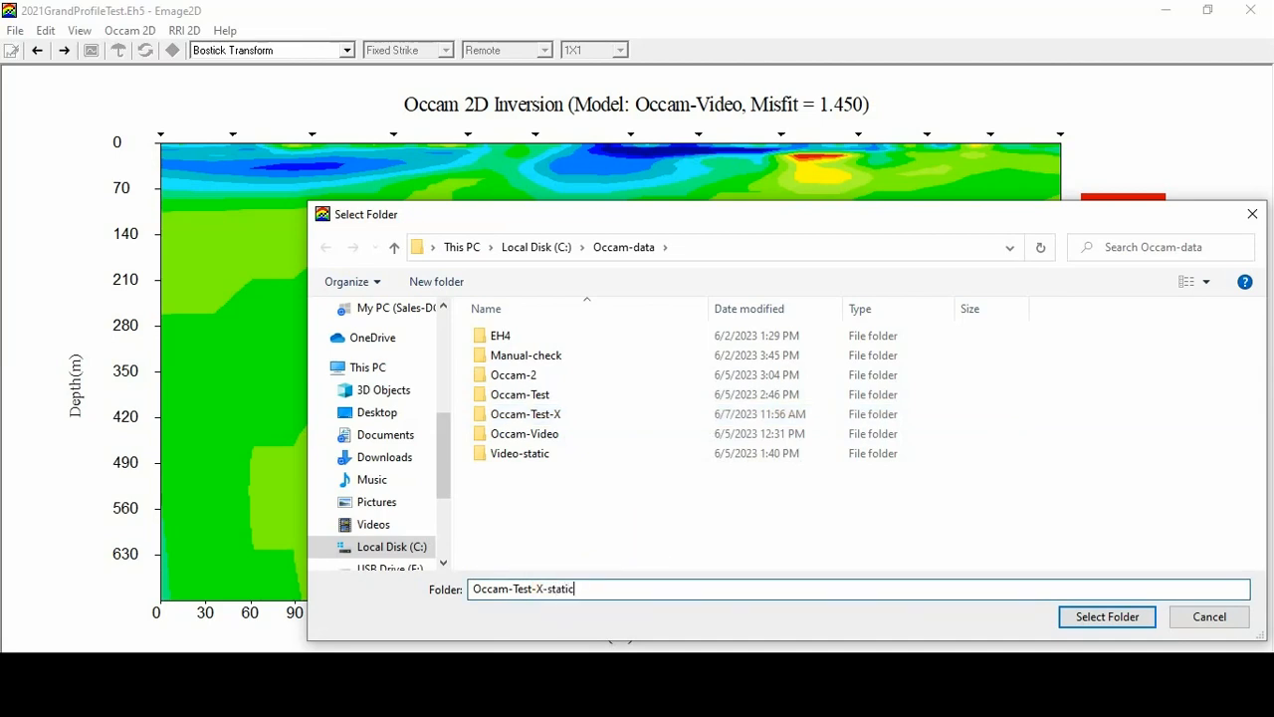
left_click(1099, 618)
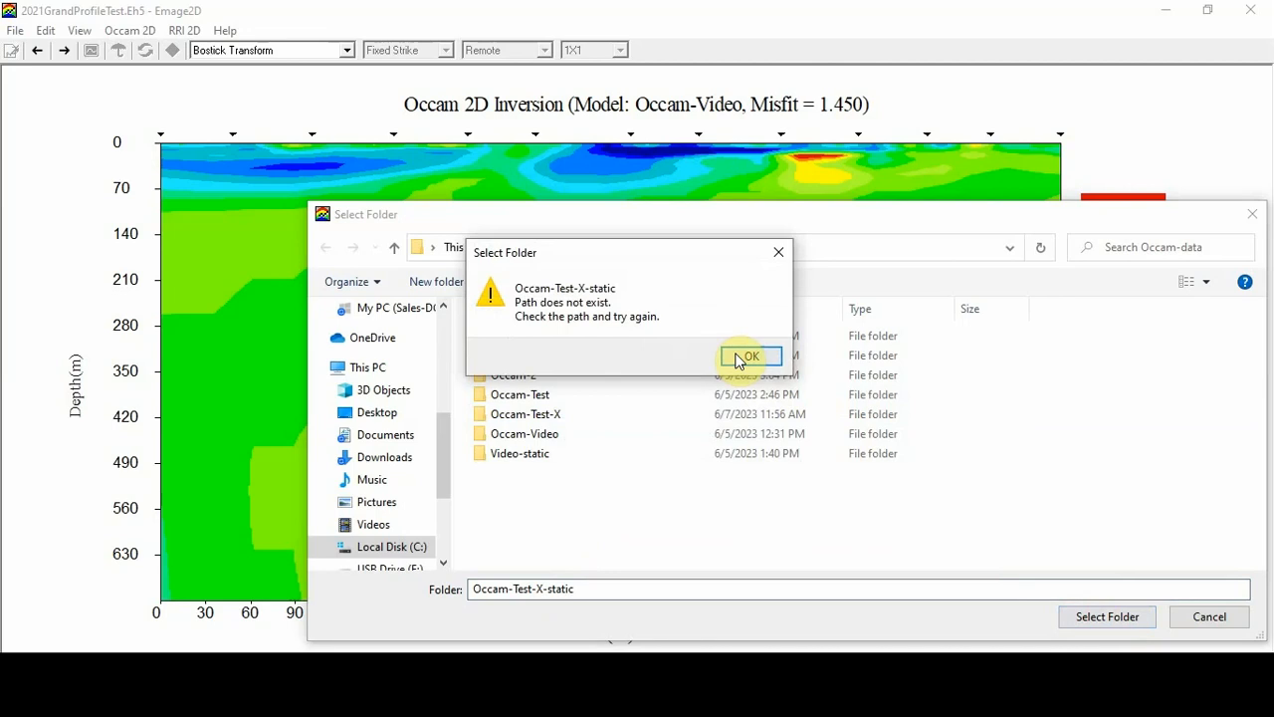
left_click(776, 249)
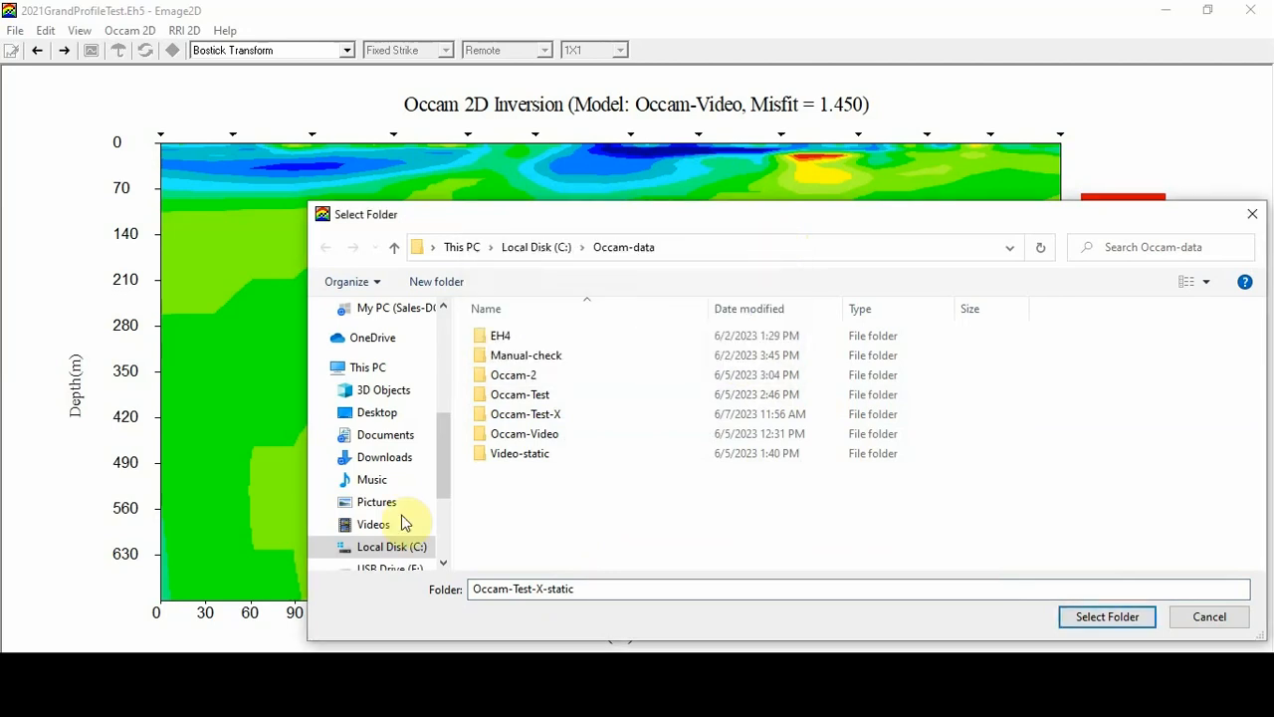
left_click(621, 249)
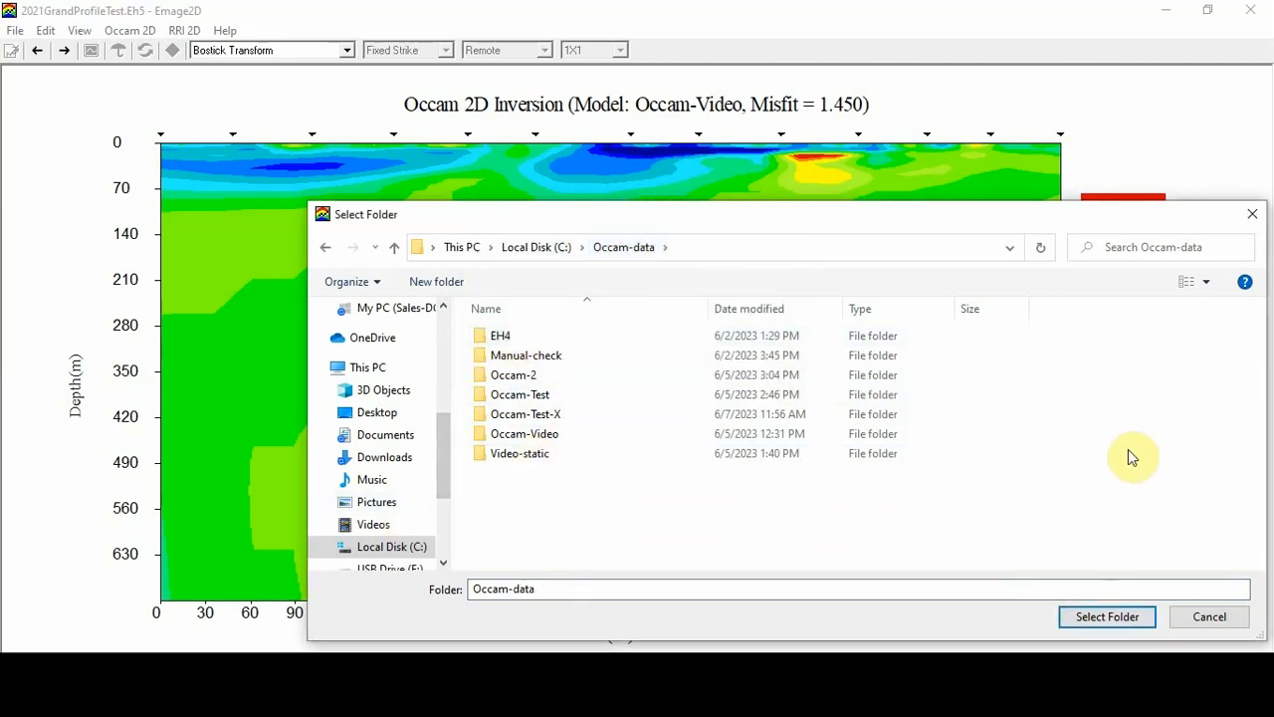
left_click(1102, 619)
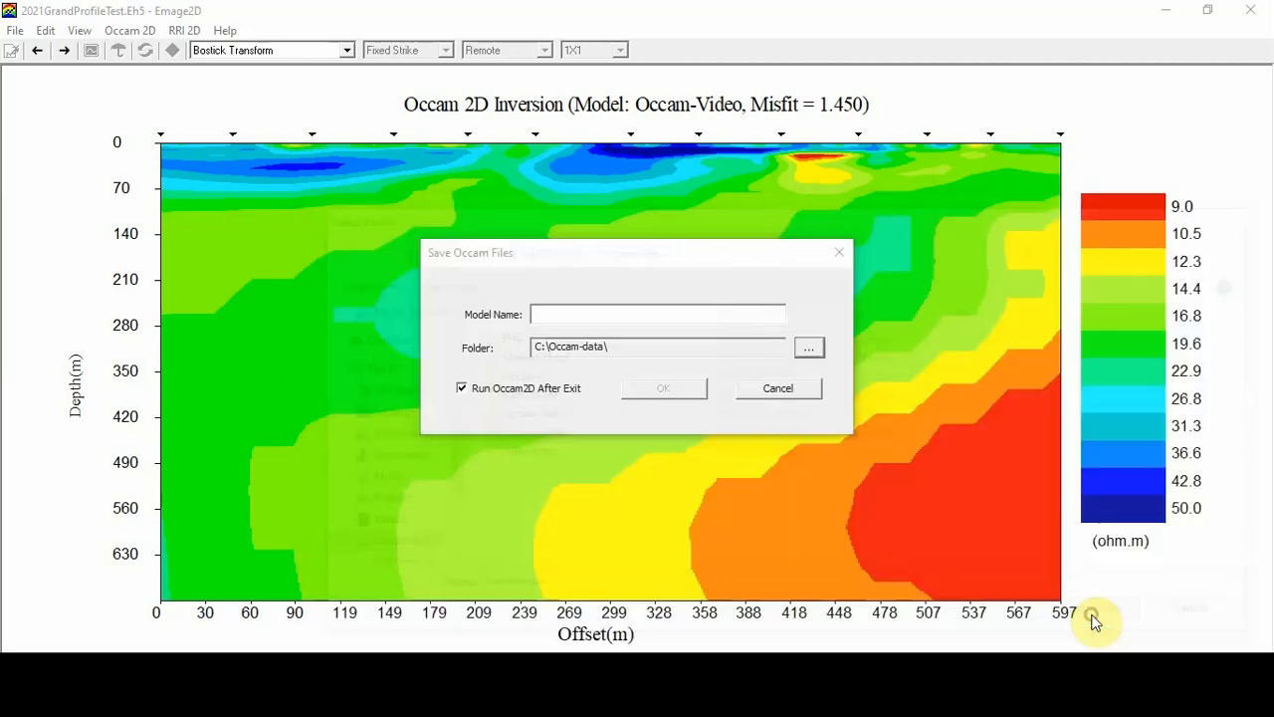
Save the Occam files under the model name Occam-X-static, run Occam2D on them, and minimize its console window.
left_click(543, 312)
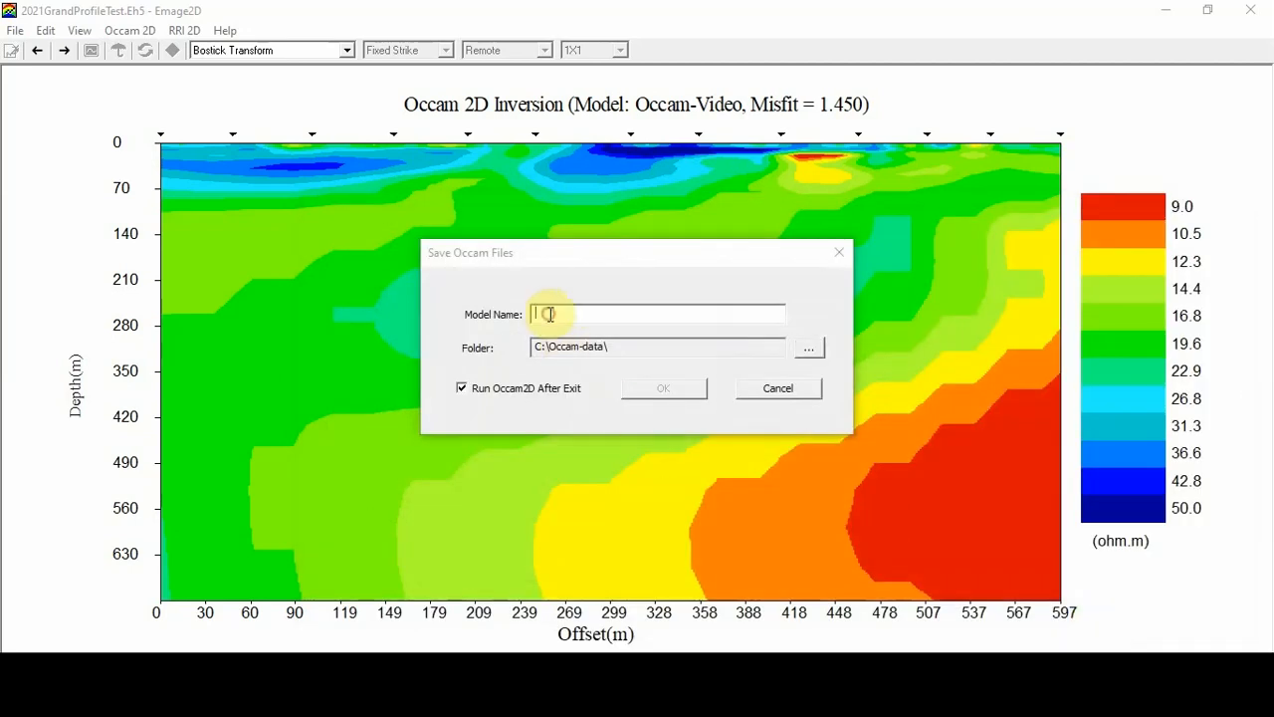
type("Occ")
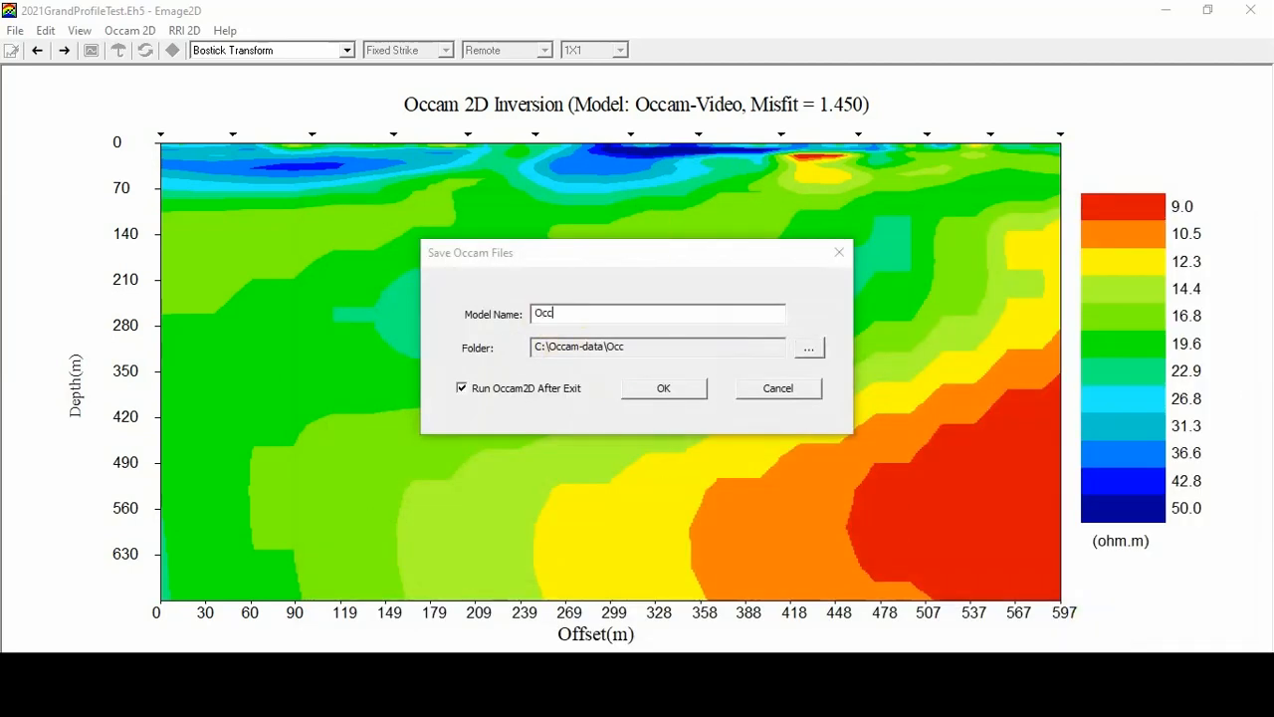
type("am-X-static")
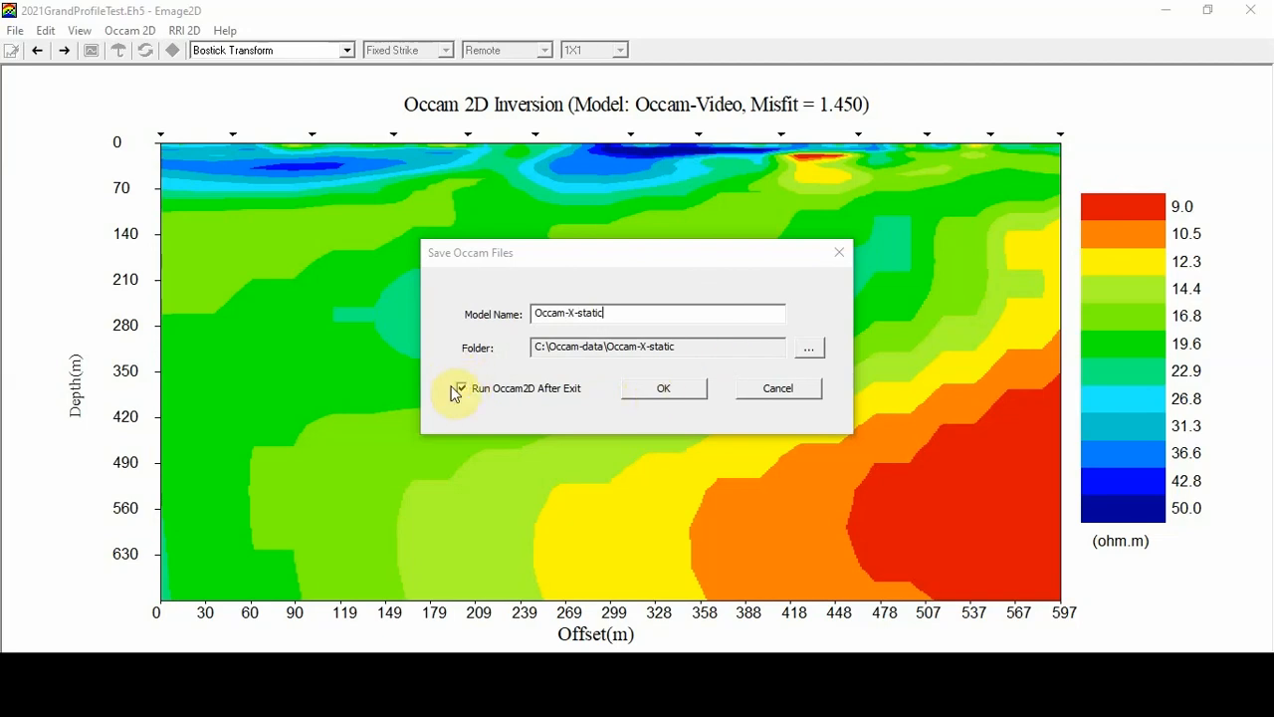
left_click(664, 387)
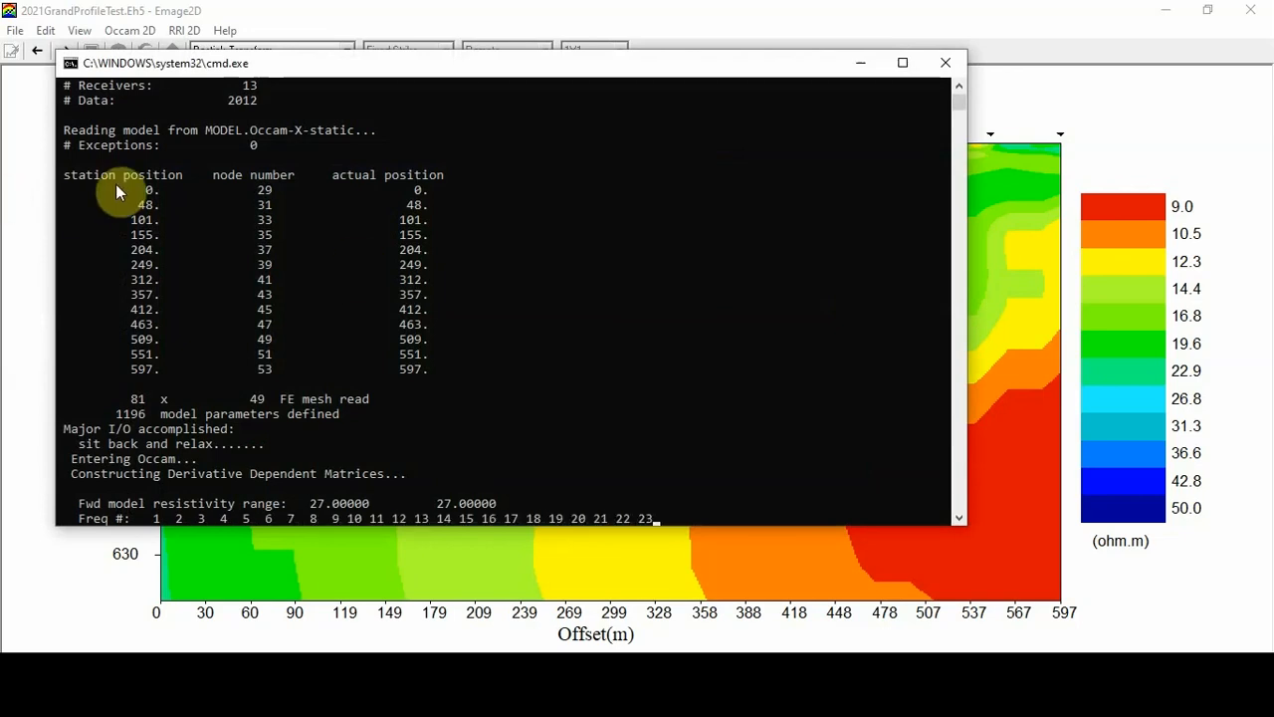
left_click(857, 65)
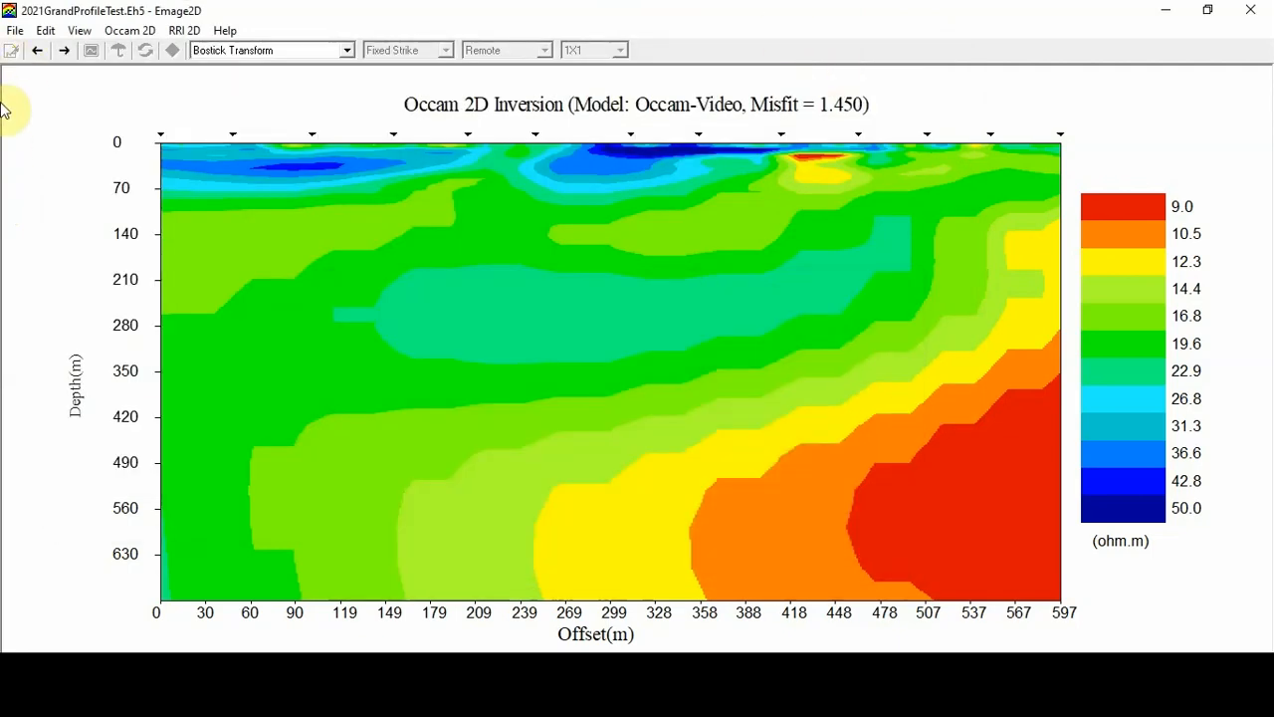
Retrieve the Occam2D model Occam-Test-X10.iter from the Occam-Test-X folder and display its inversion section.
left_click(127, 34)
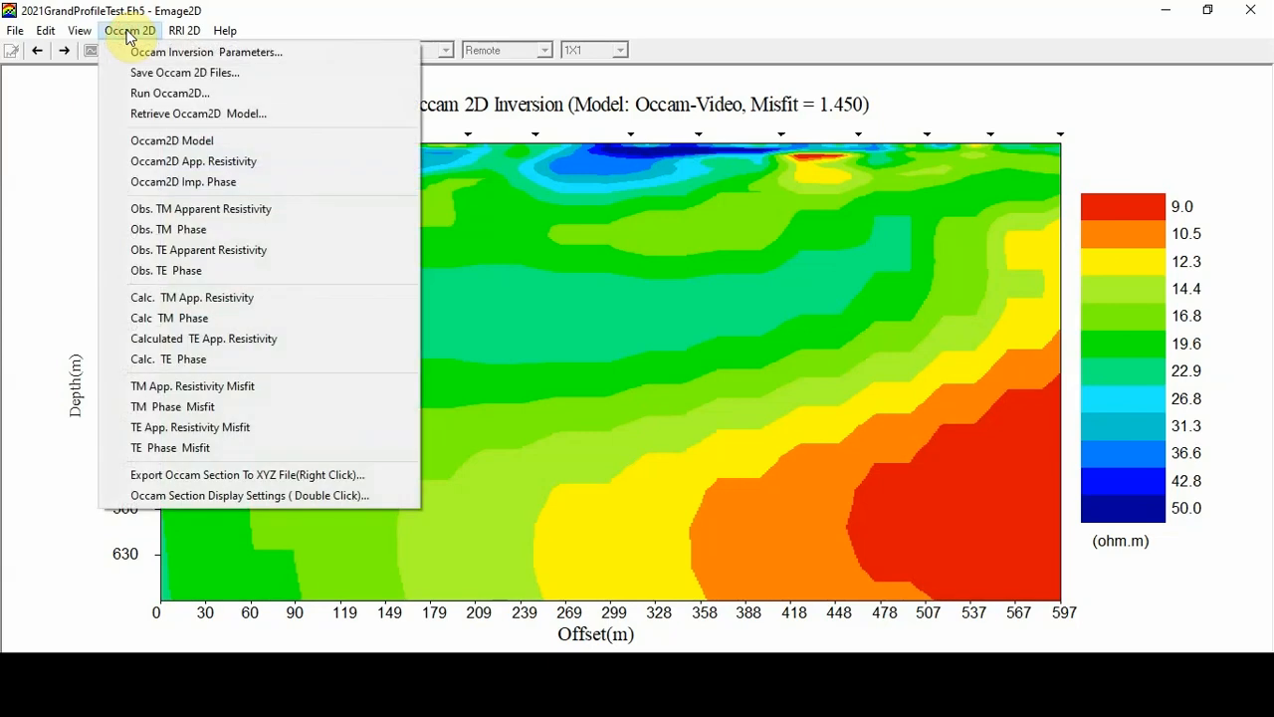
left_click(159, 115)
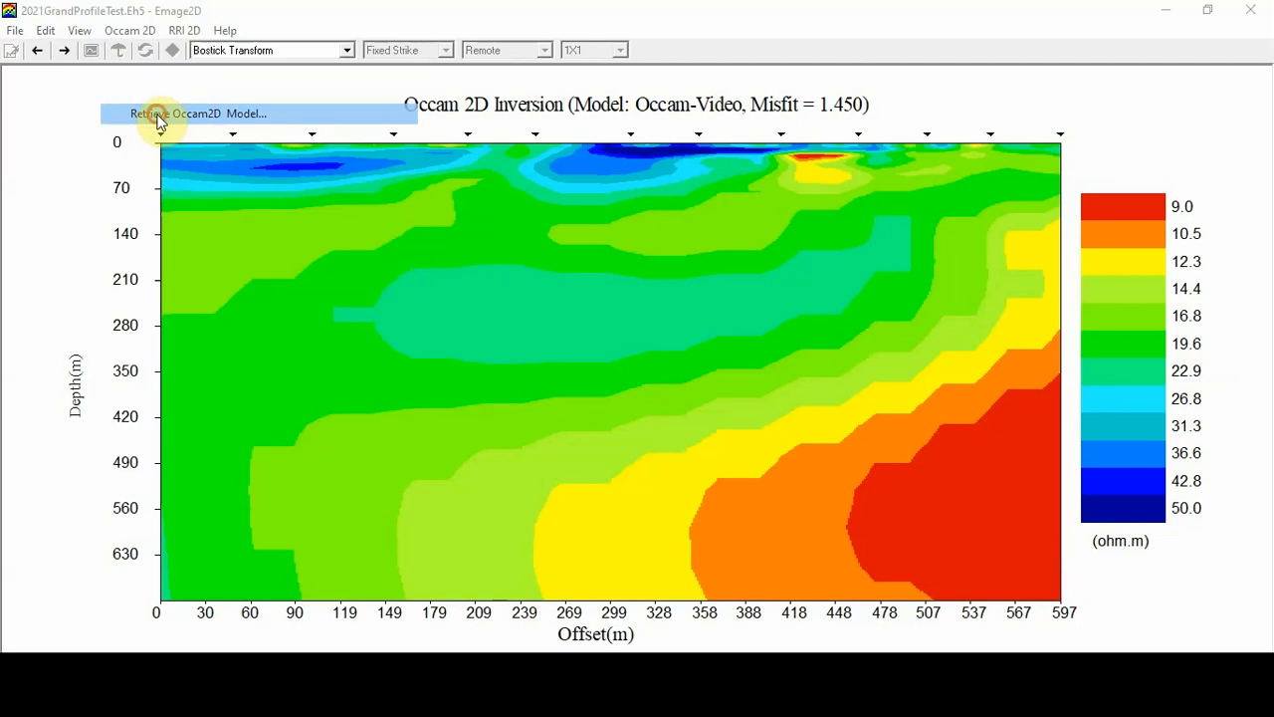
left_click(803, 314)
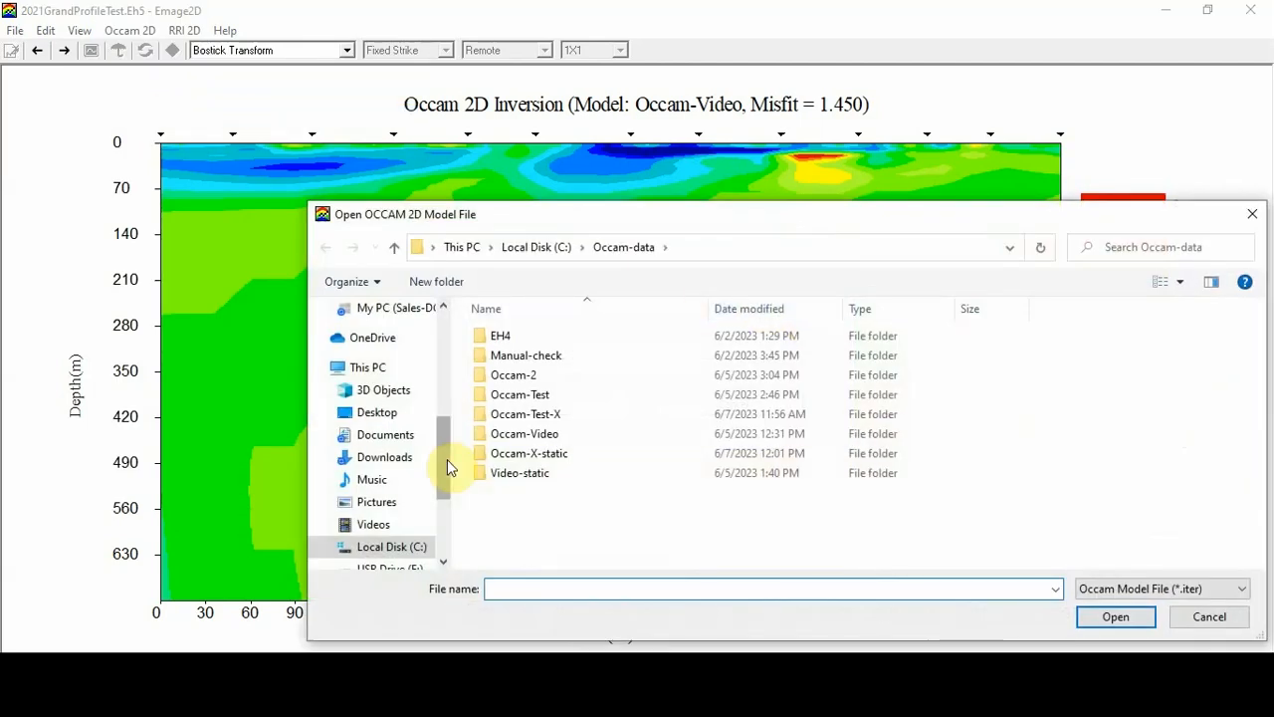
left_click(504, 418)
double_click(504, 418)
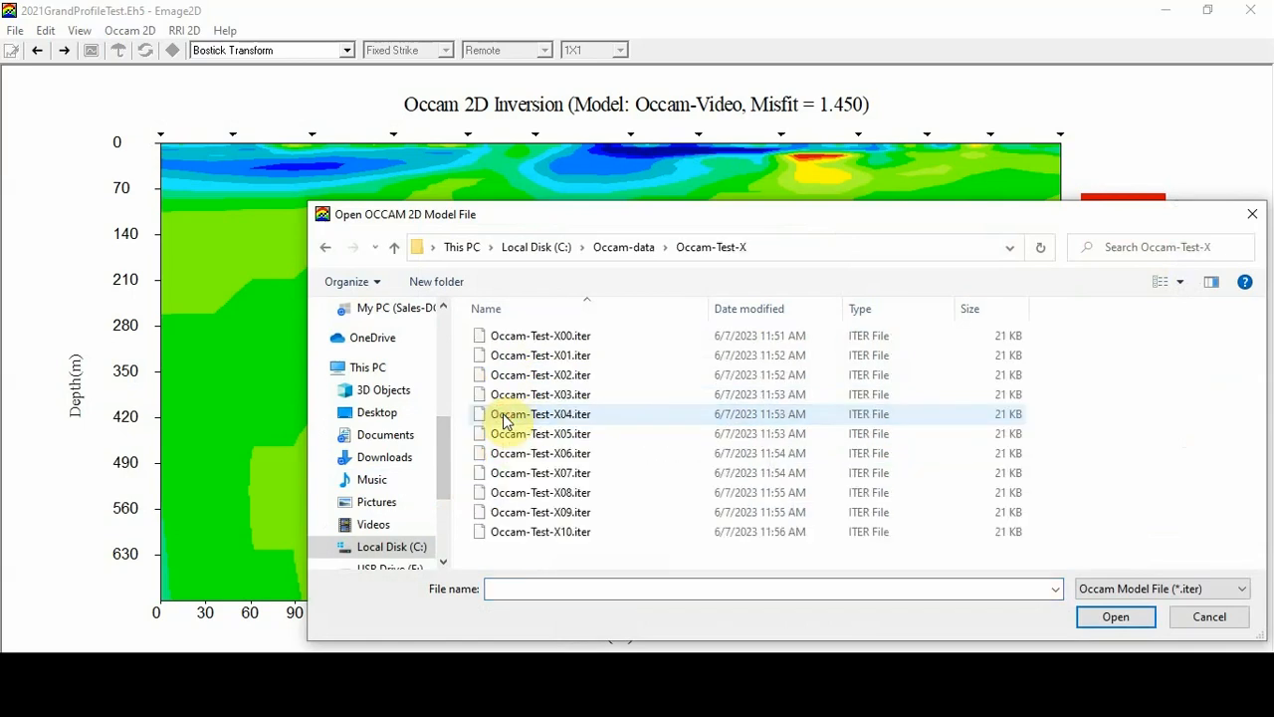
left_click(527, 532)
left_click(1115, 616)
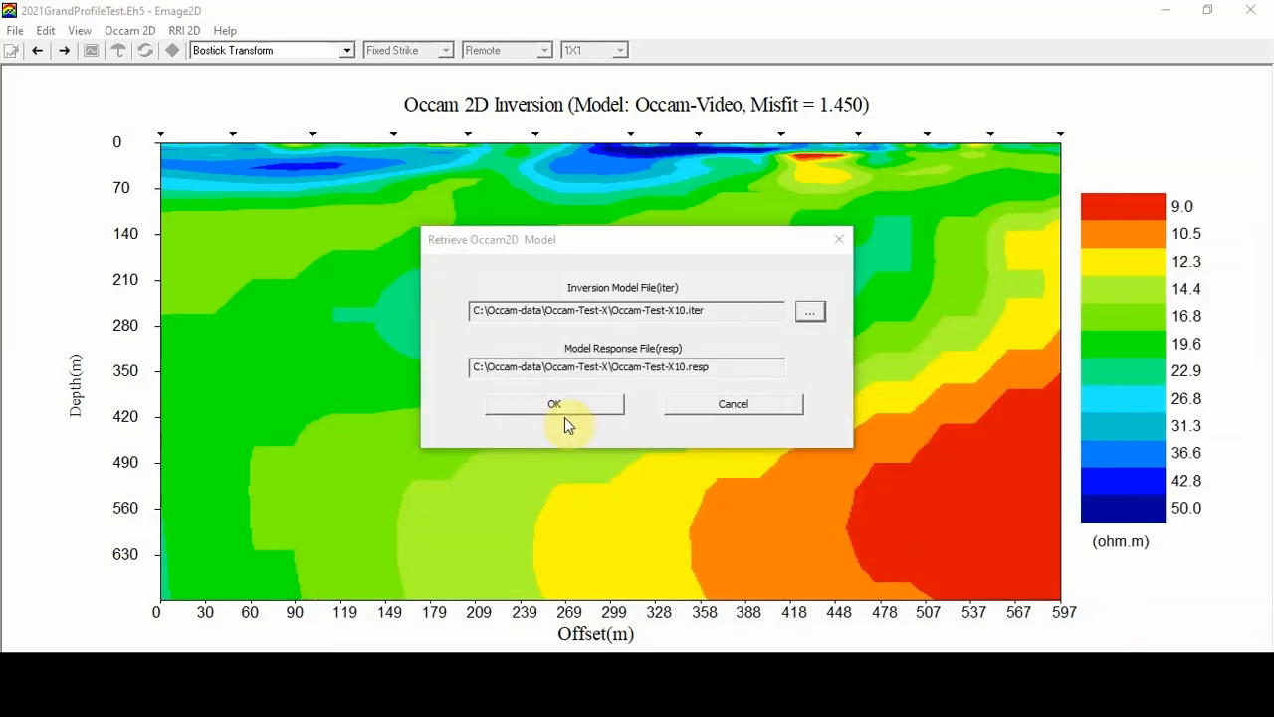
left_click(554, 402)
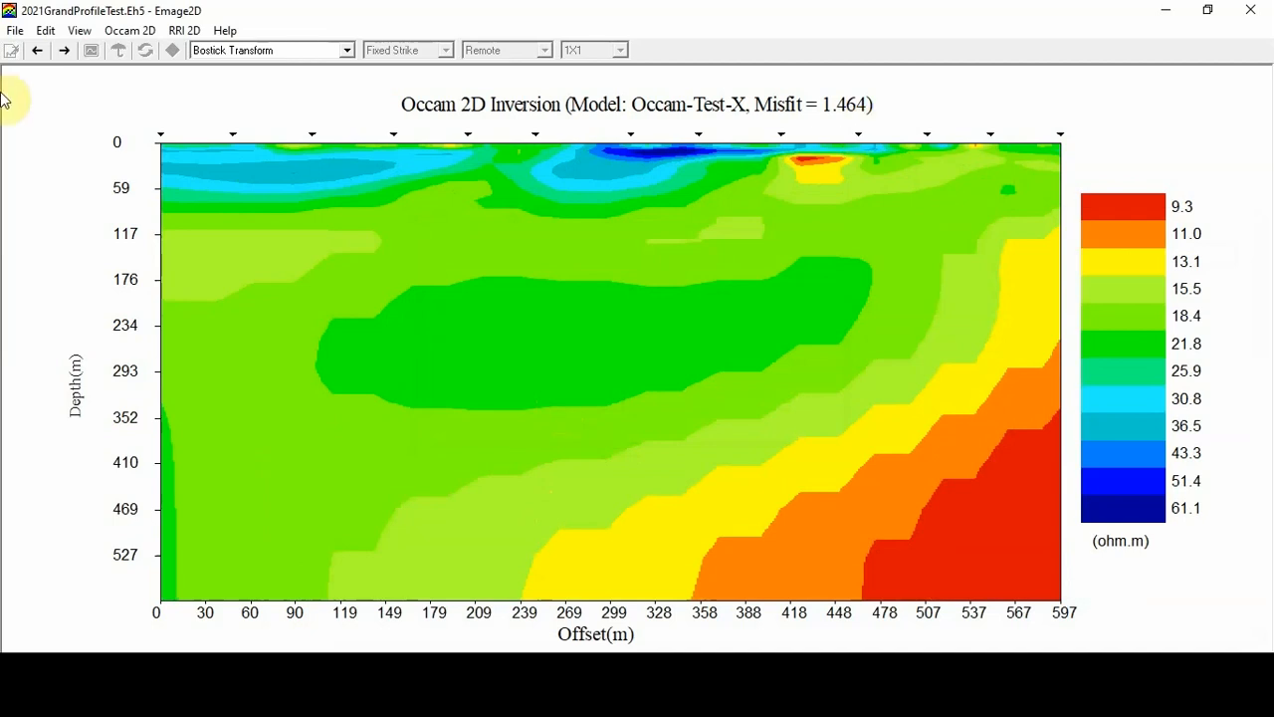
Retrieve and display the Occam2D model Video-static10.iter from the Video-static folder in Occam-data, and minimize the program window.
left_click(135, 33)
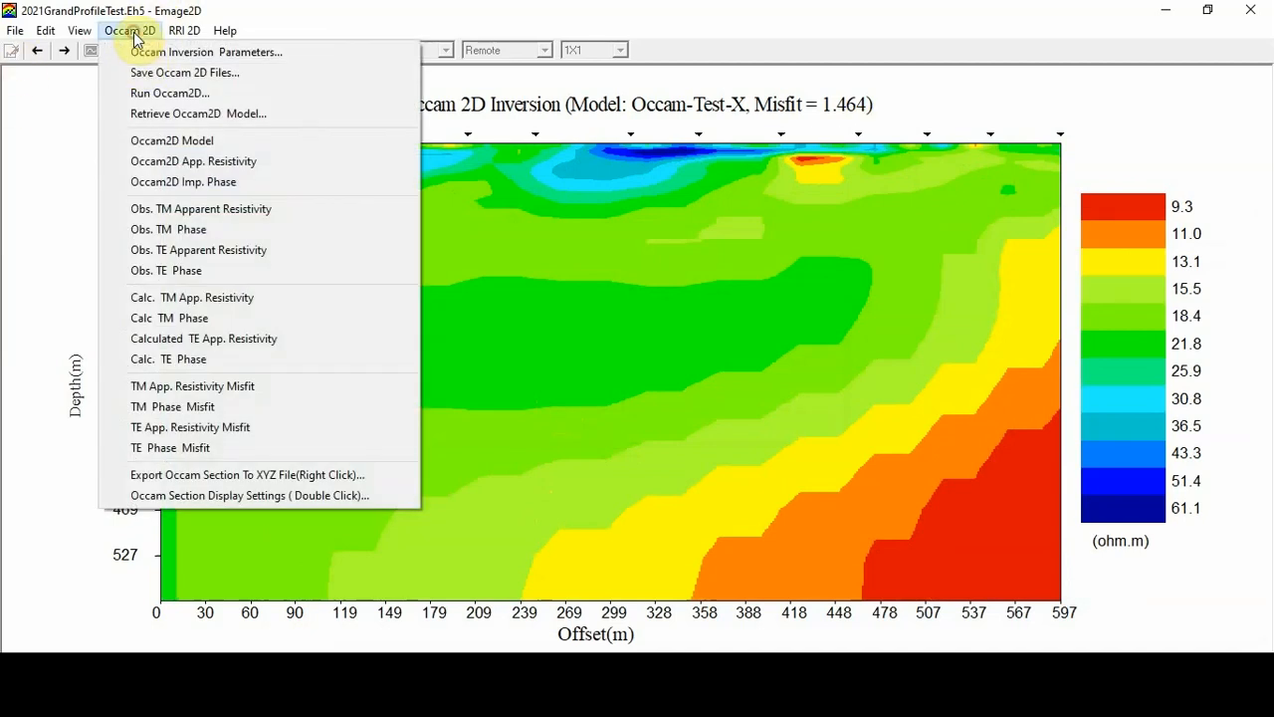
left_click(147, 119)
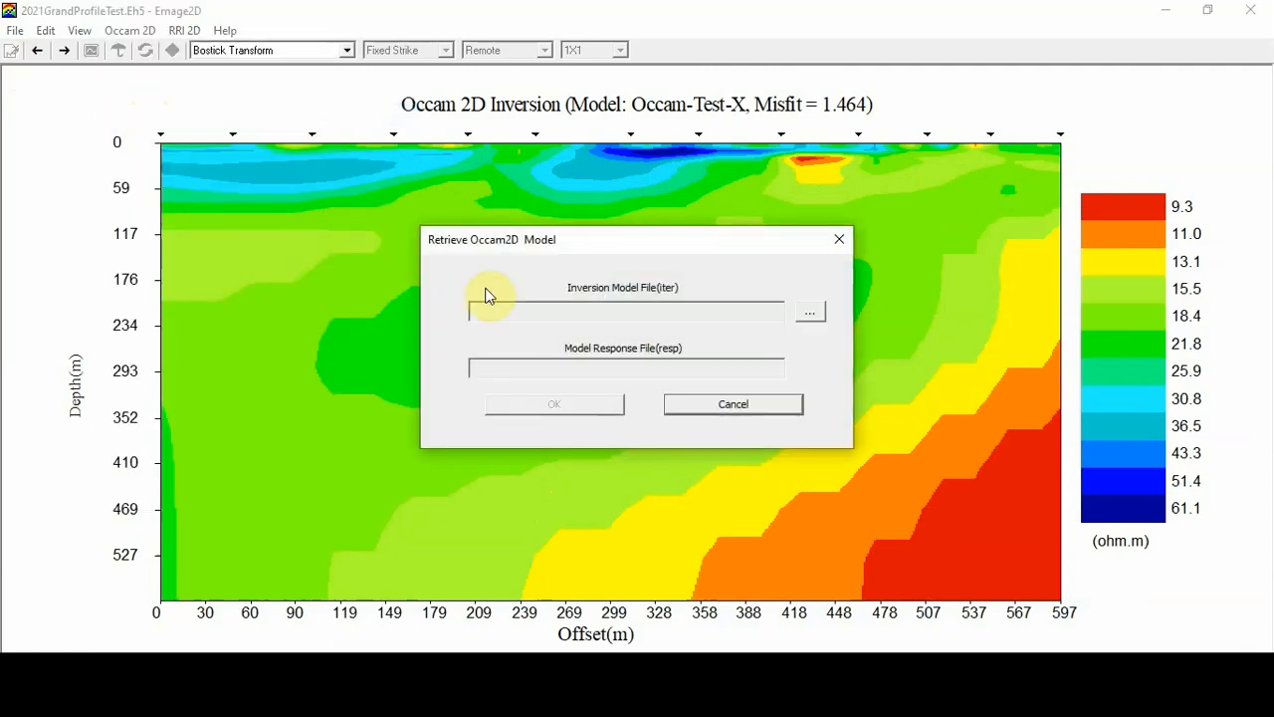
left_click(811, 318)
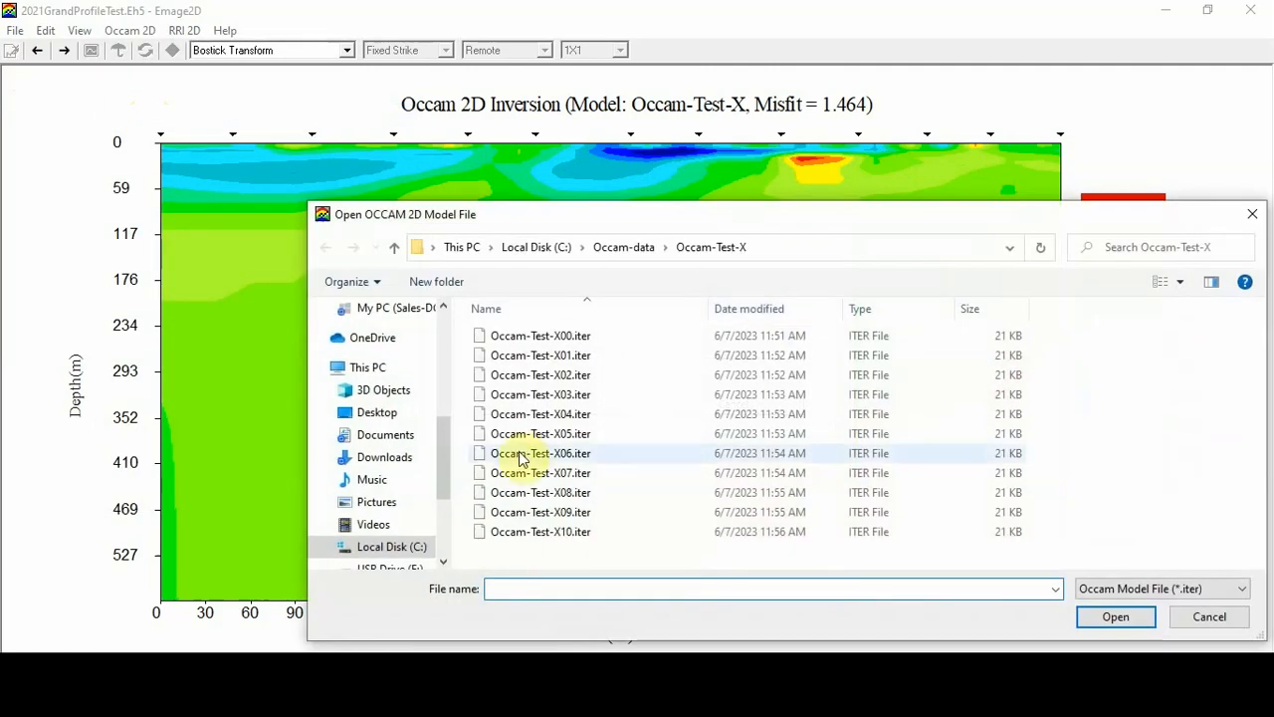
left_click(617, 250)
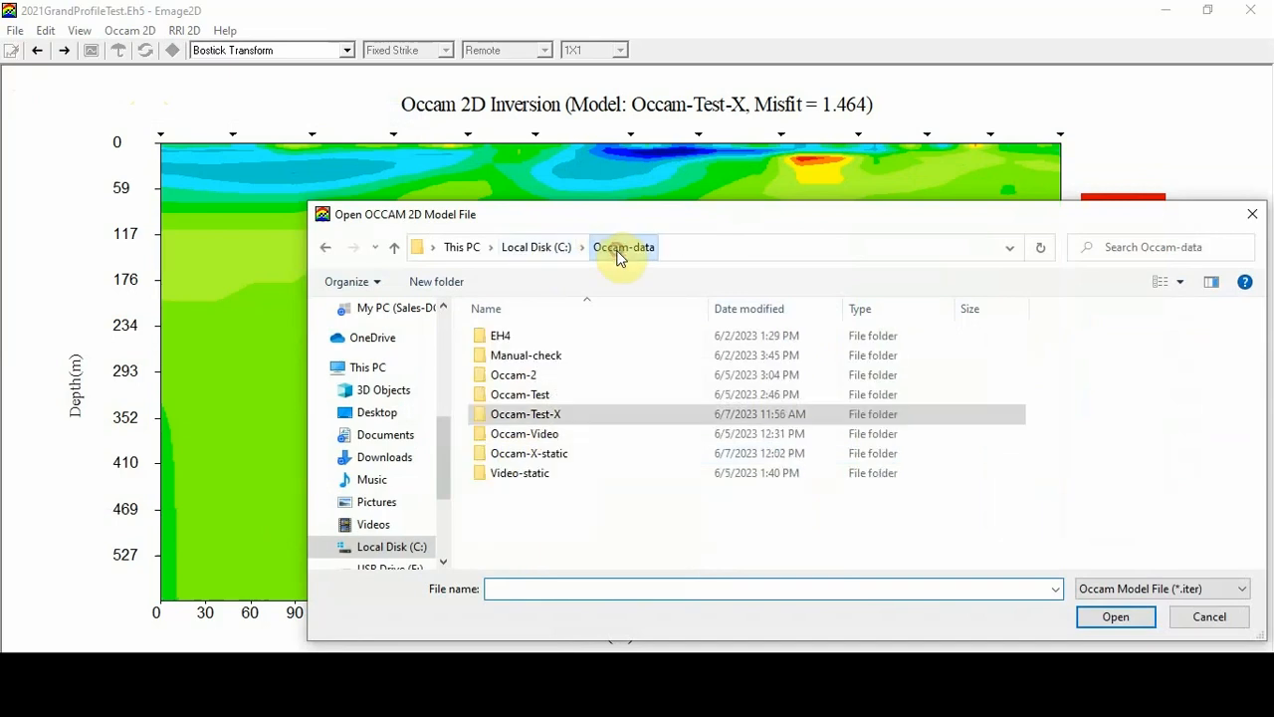
left_click(498, 480)
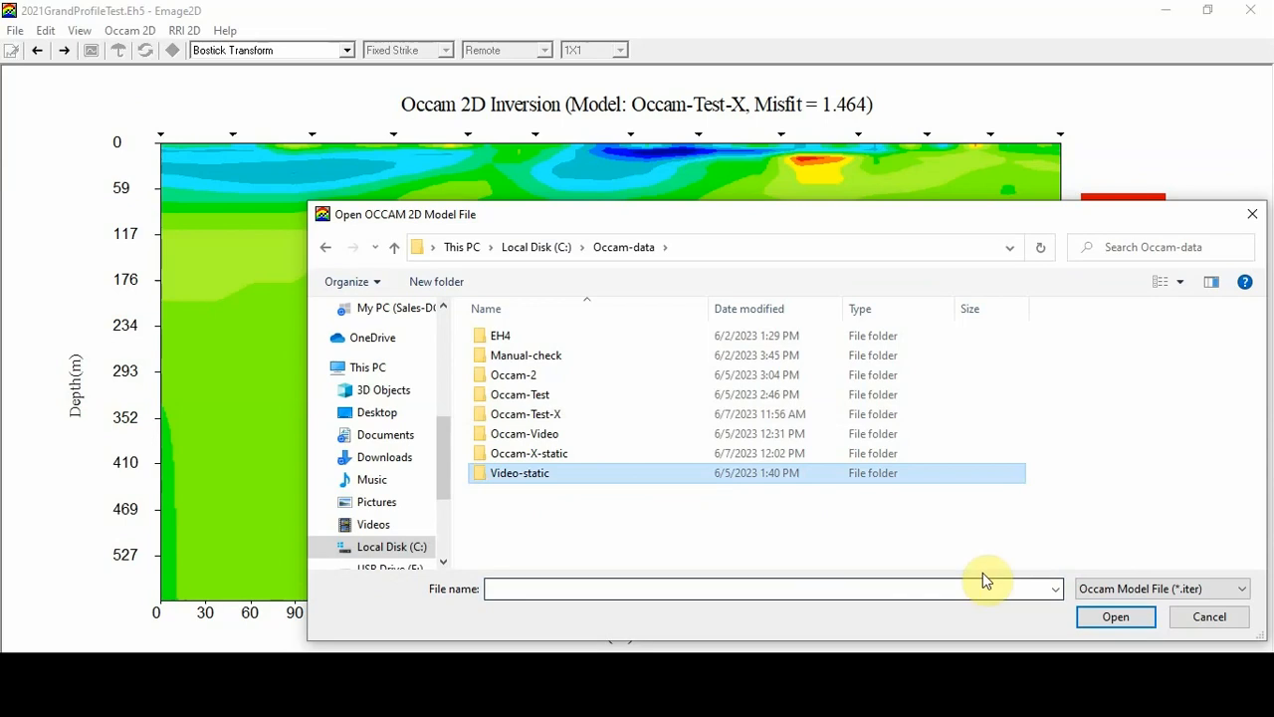
left_click(1094, 620)
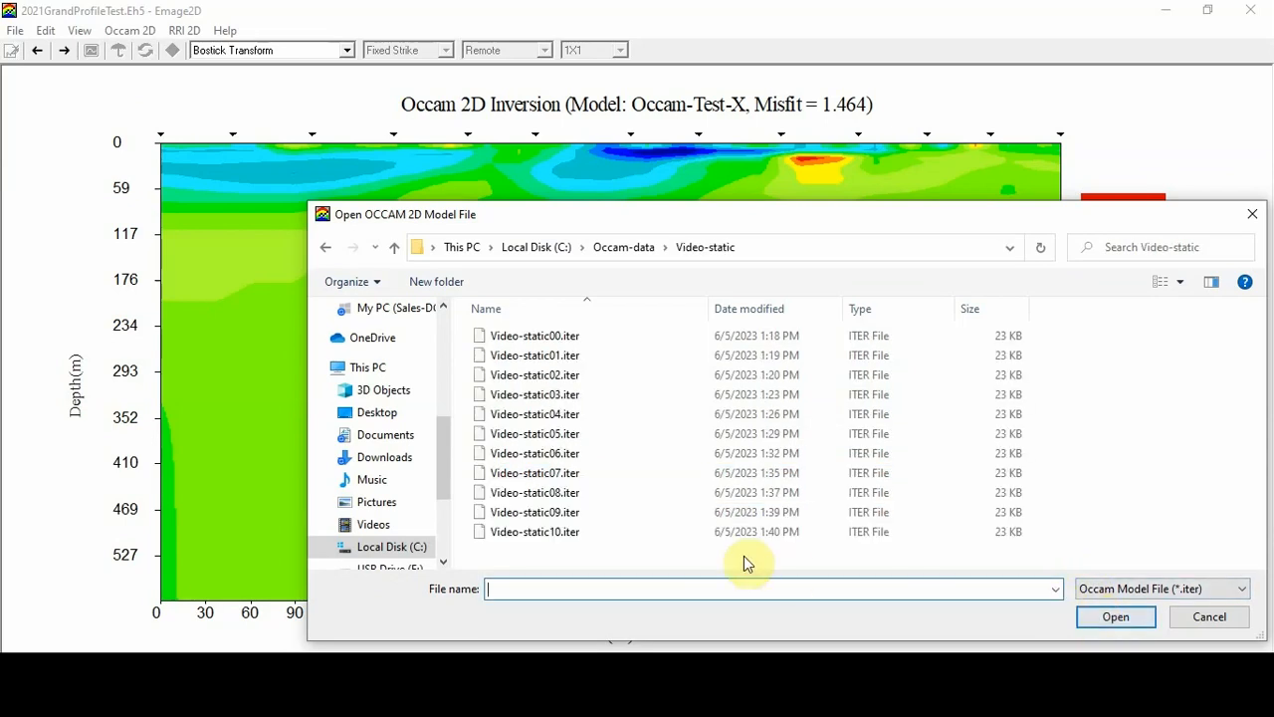
left_click(545, 538)
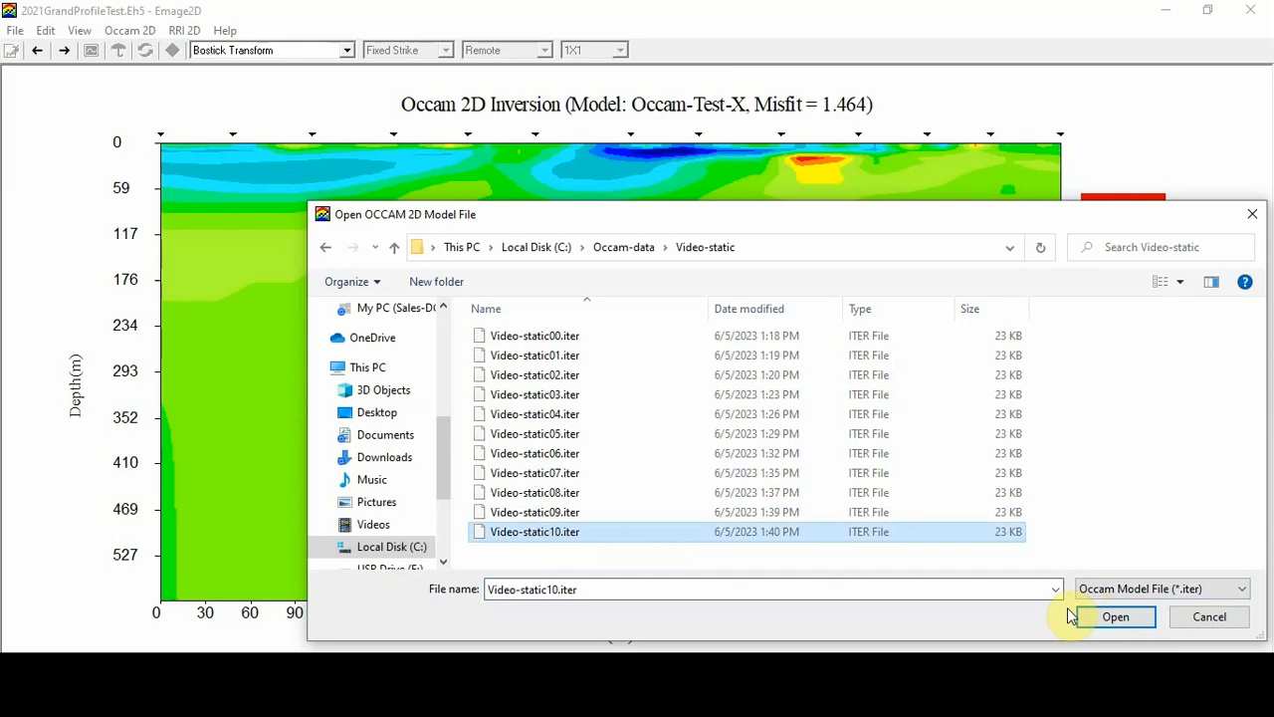
left_click(1102, 620)
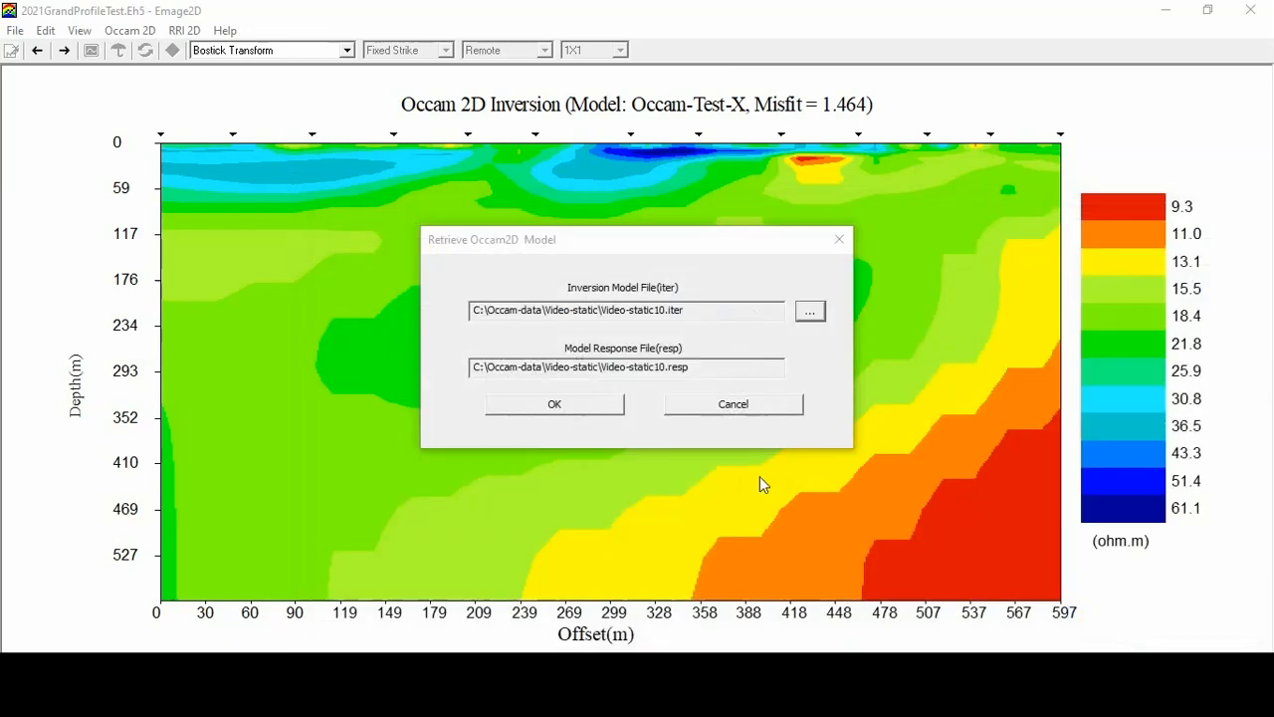
left_click(563, 404)
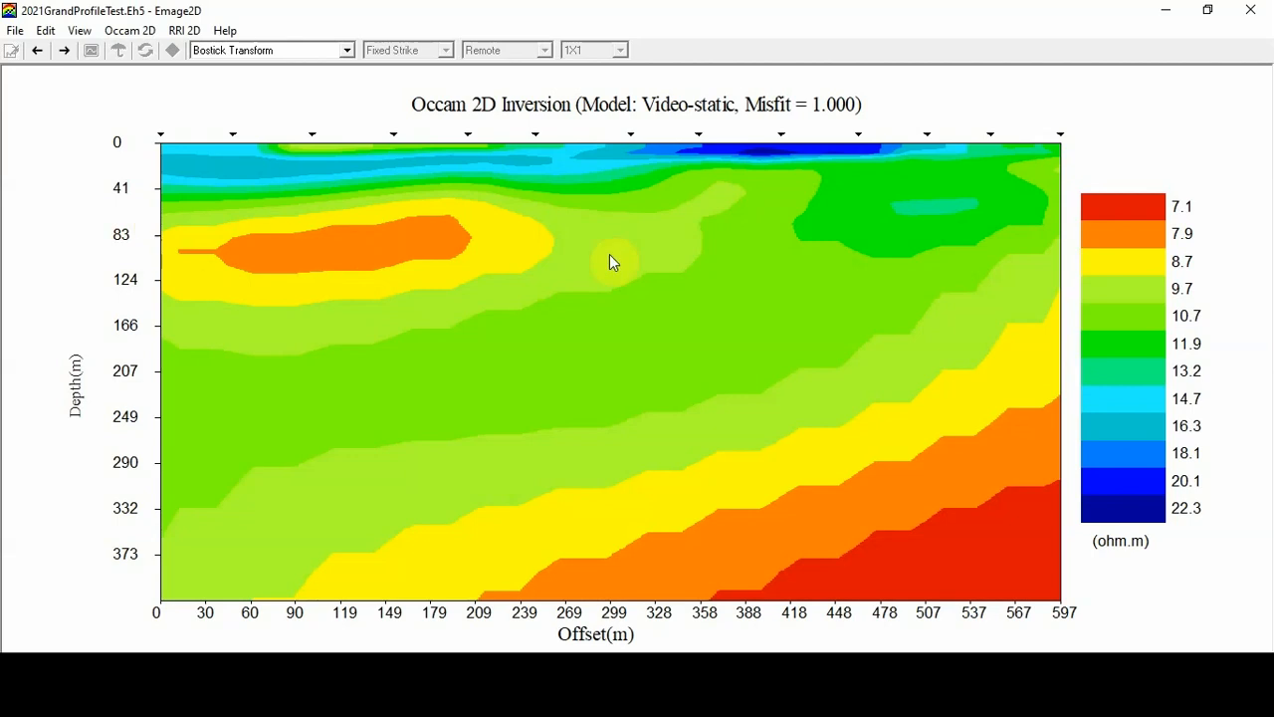
left_click(283, 258)
left_click(1164, 17)
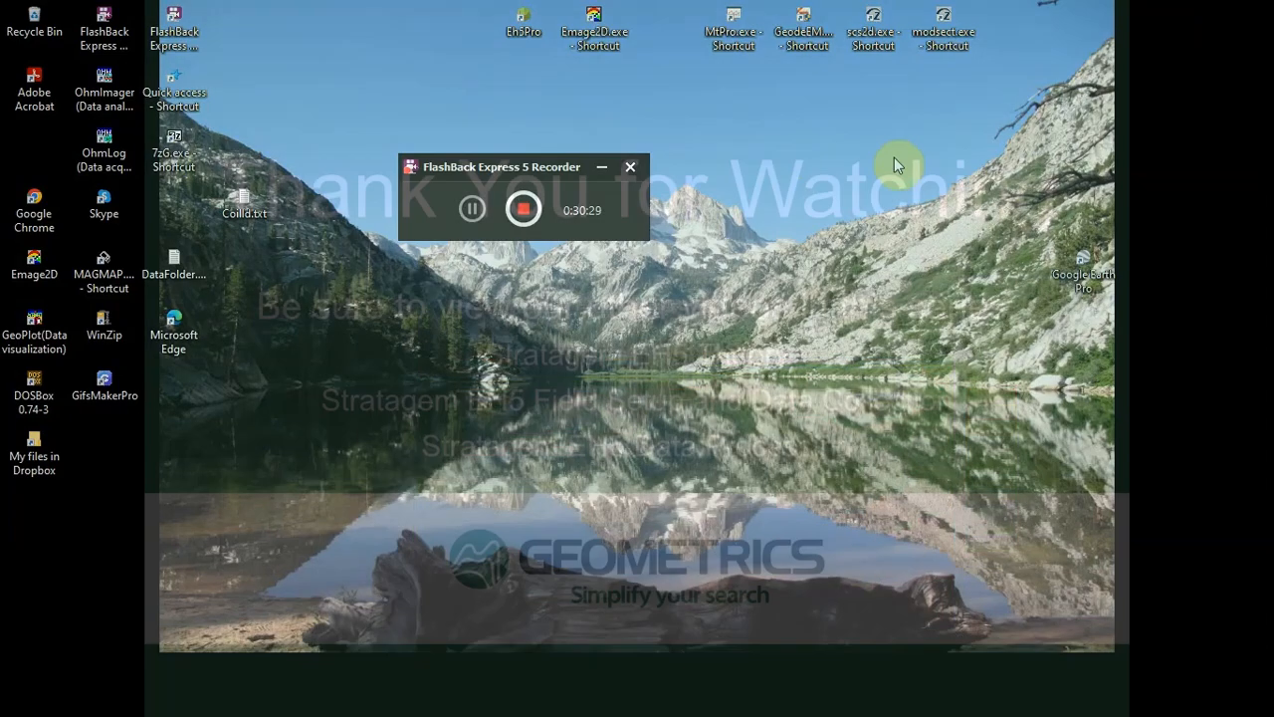